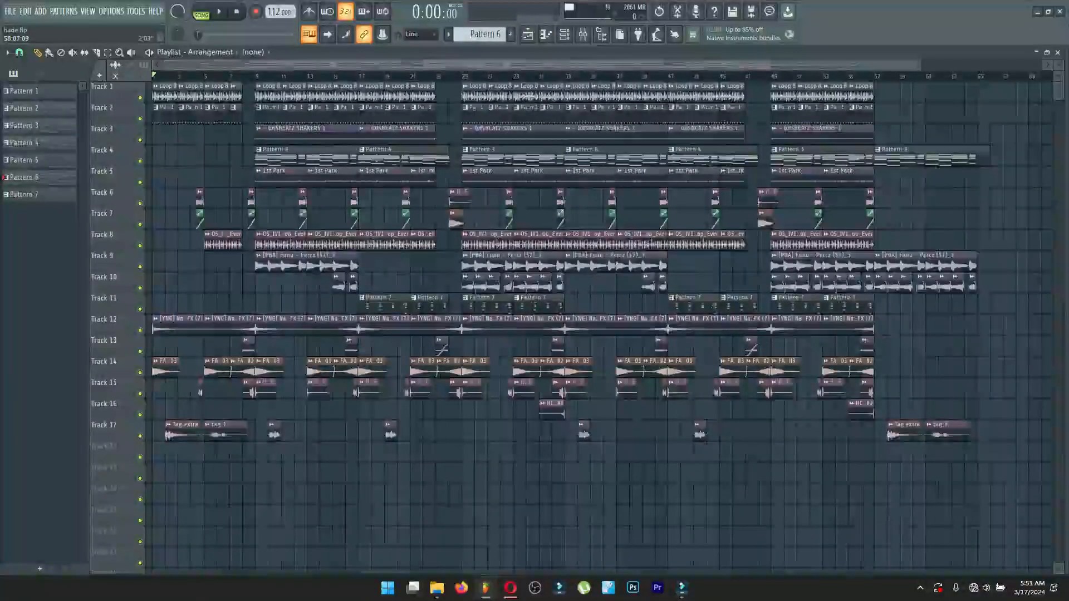
Play the full arrangement from the beginning to preview the beat, then stop playback.
scroll(602, 323, "up", 5)
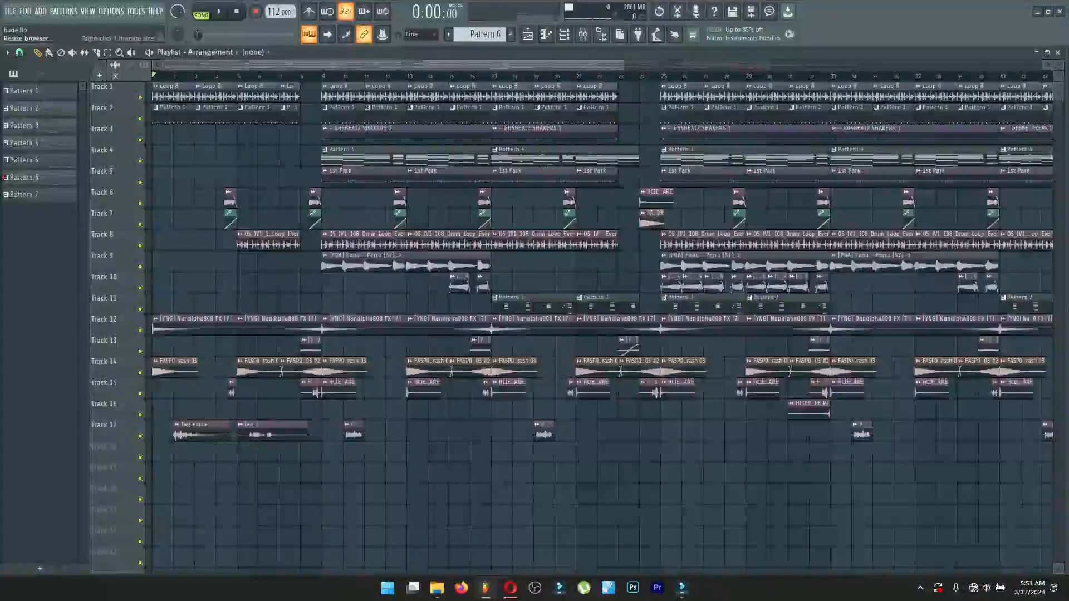
scroll(601, 323, "up", 2)
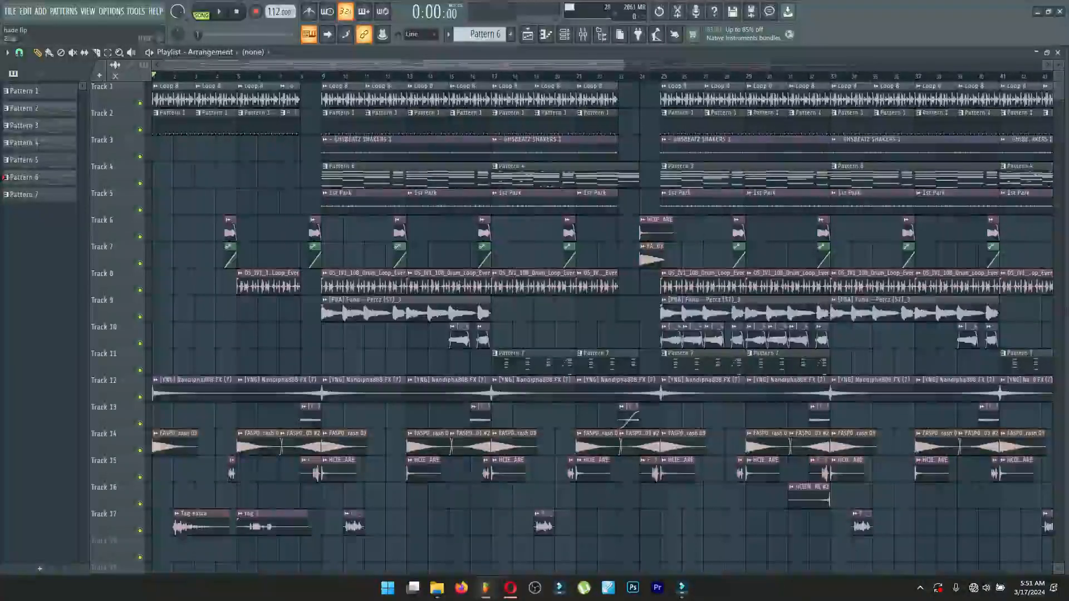
key("space")
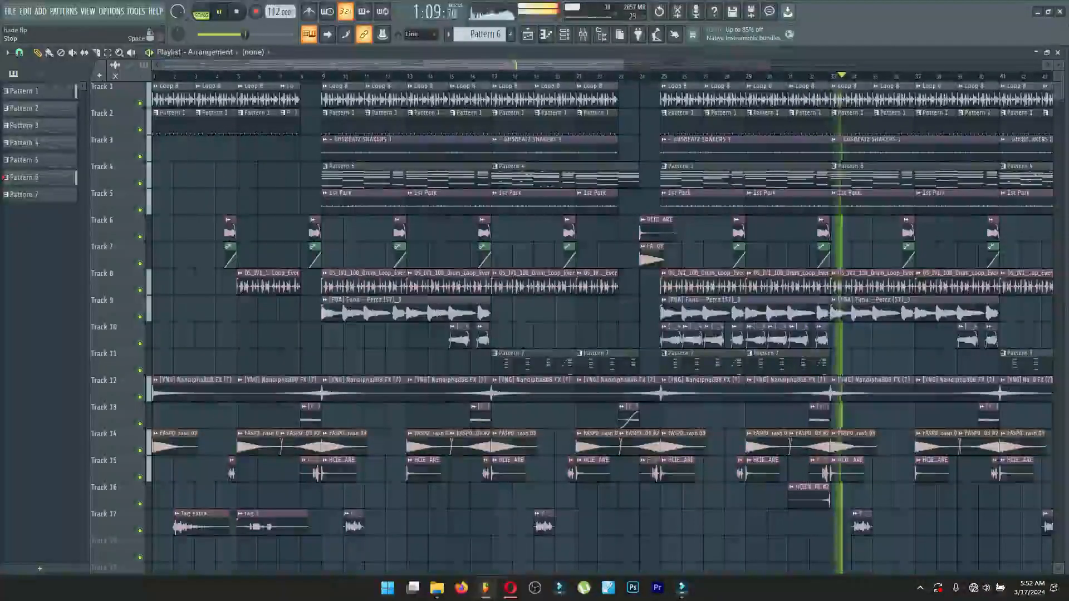
key("space")
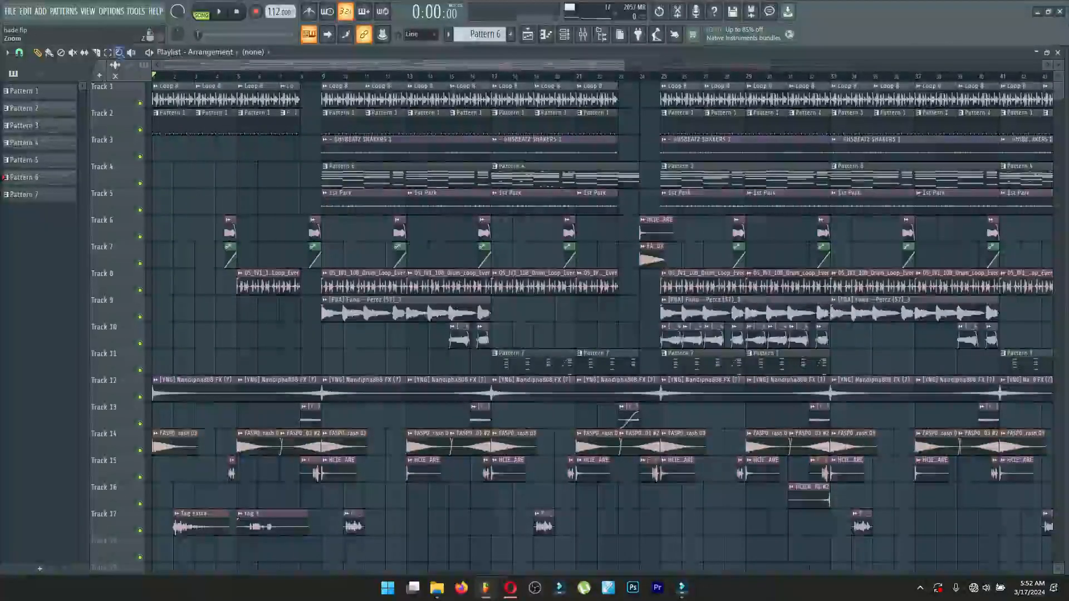
Select bars 1 to 8 of the playlist as the playback range and listen to that intro section.
left_click(107, 52)
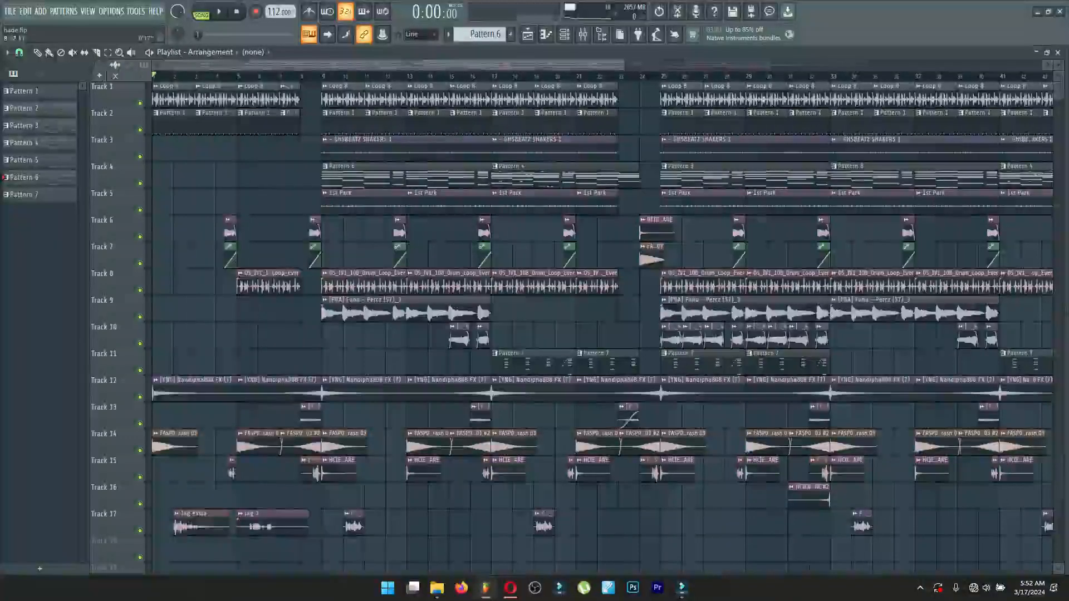
left_click_drag(153, 77, 322, 76)
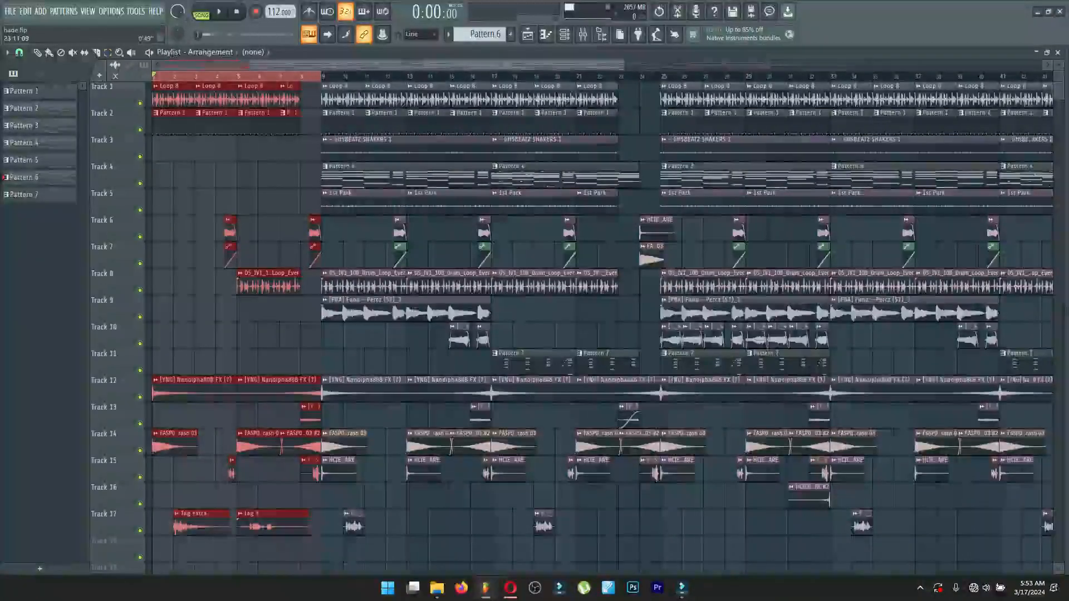
left_click_drag(624, 65, 373, 65)
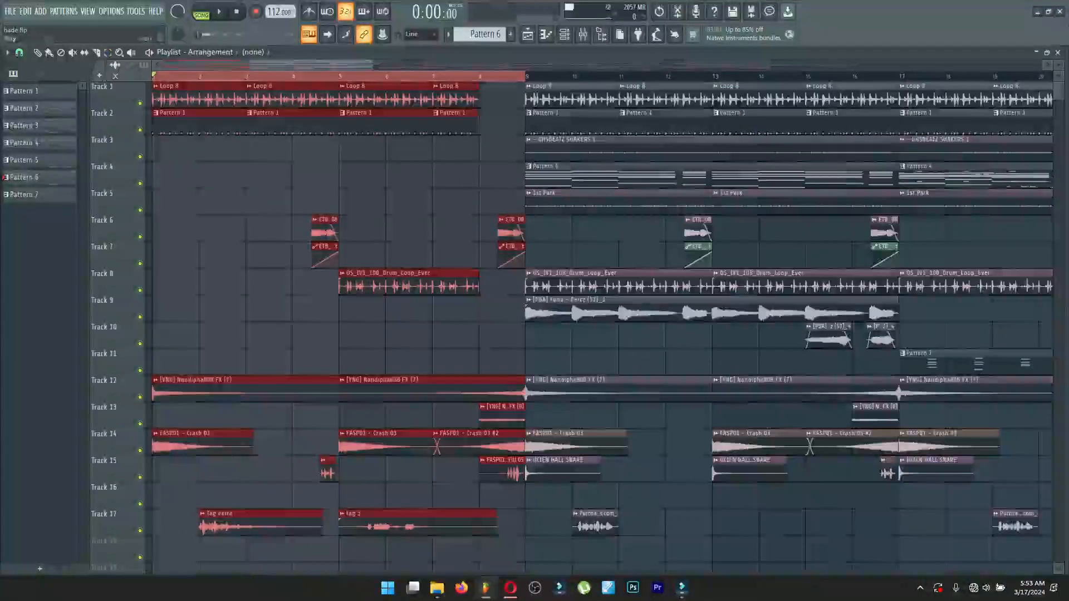
key("space")
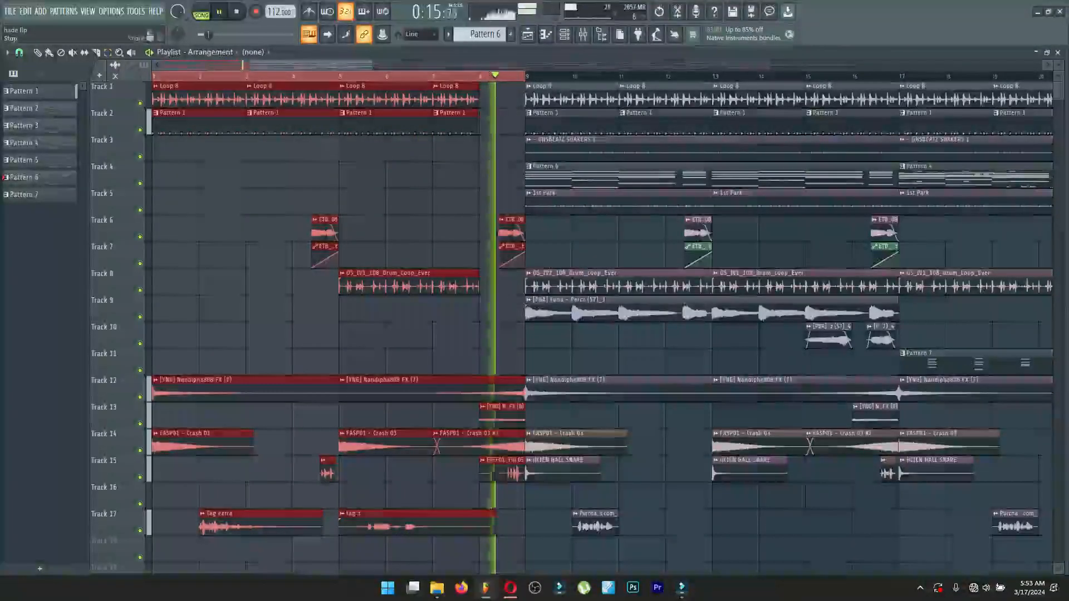
key("space")
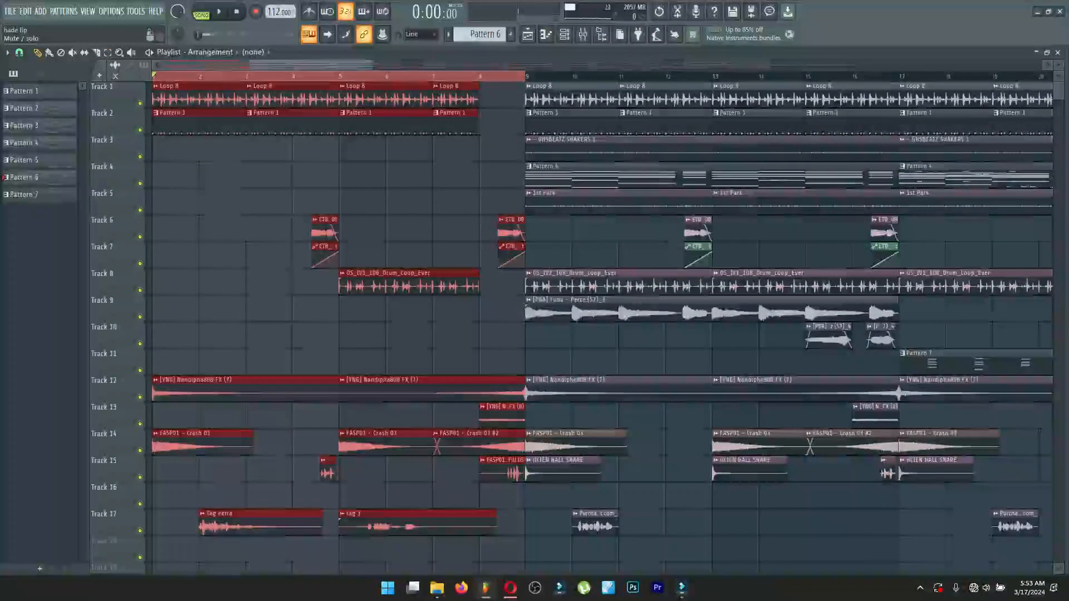
Solo Track 1 and listen to its loop within the selected intro range.
right_click(140, 103)
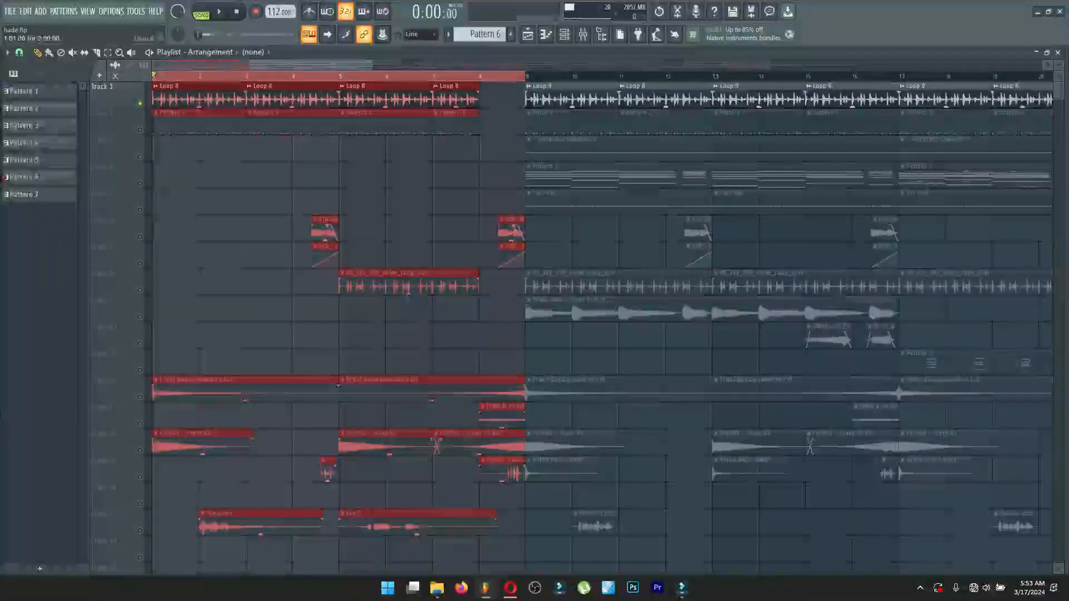
key("space")
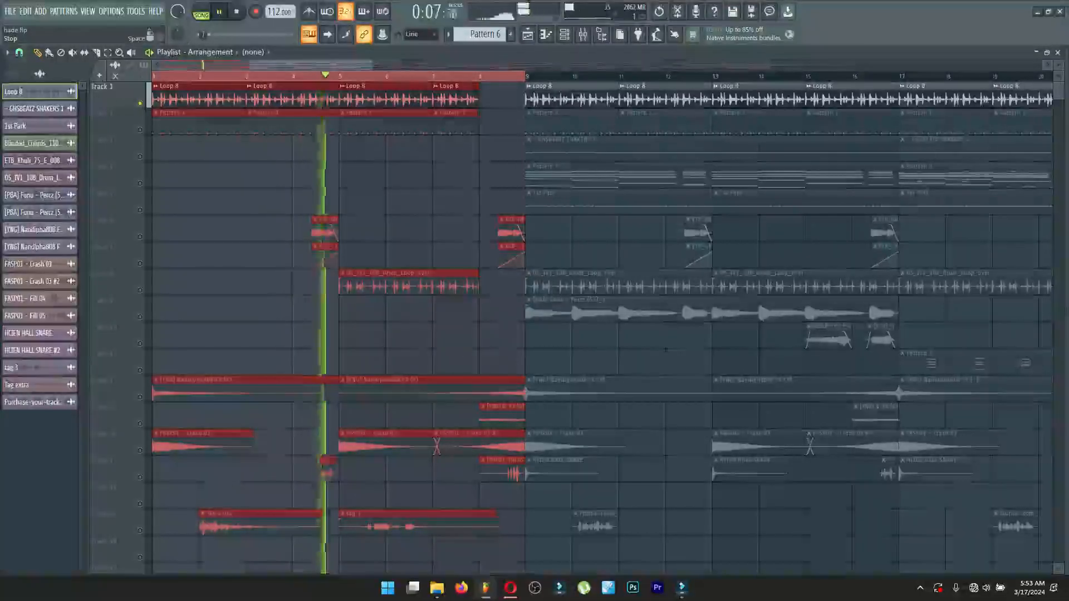
left_click(236, 12)
Open the Track 1 loop's channel settings and inspect the Fruity soft clipper and Transient Processor on its mixer track.
double_click(277, 99)
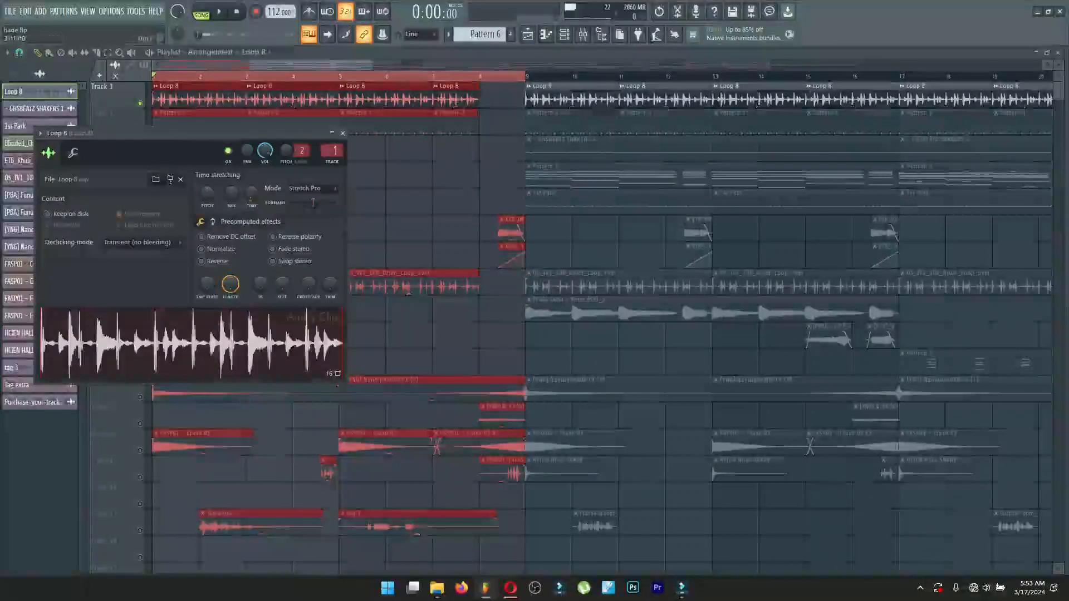
left_click(583, 34)
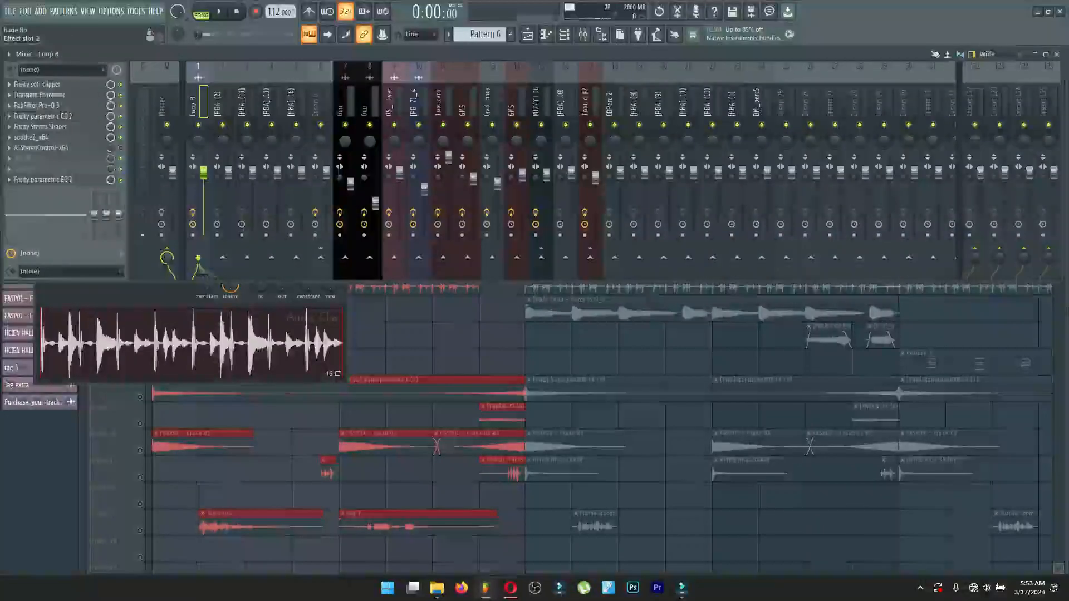
left_click(42, 84)
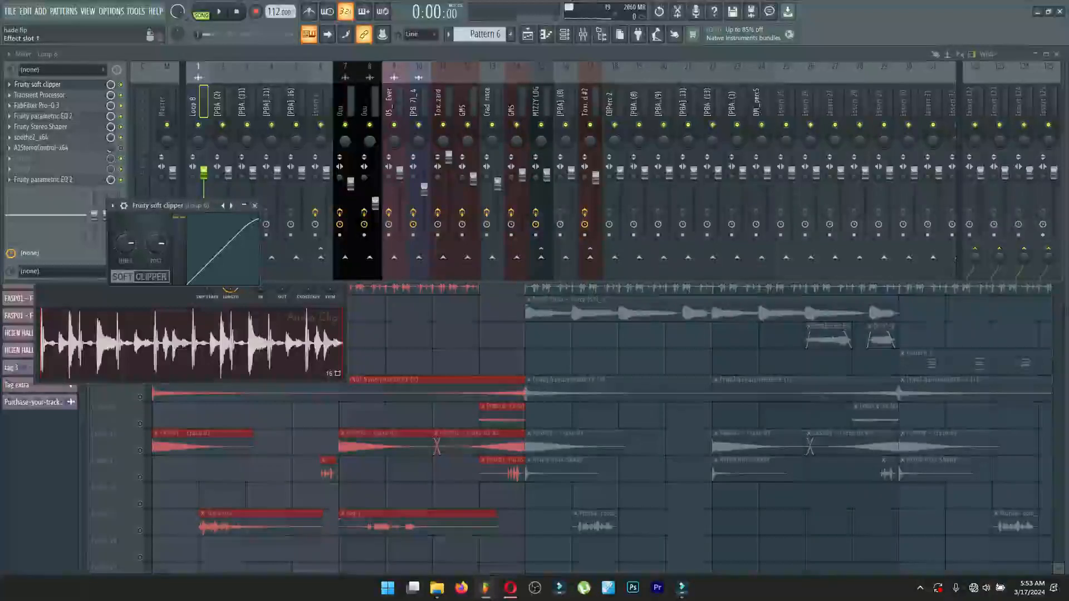
left_click(38, 84)
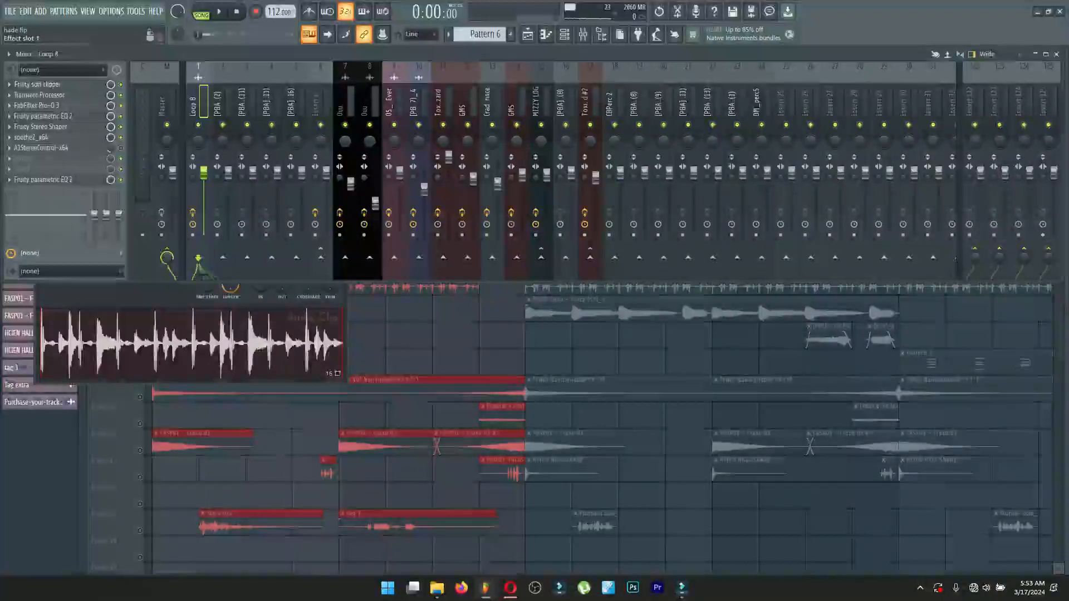
left_click(39, 94)
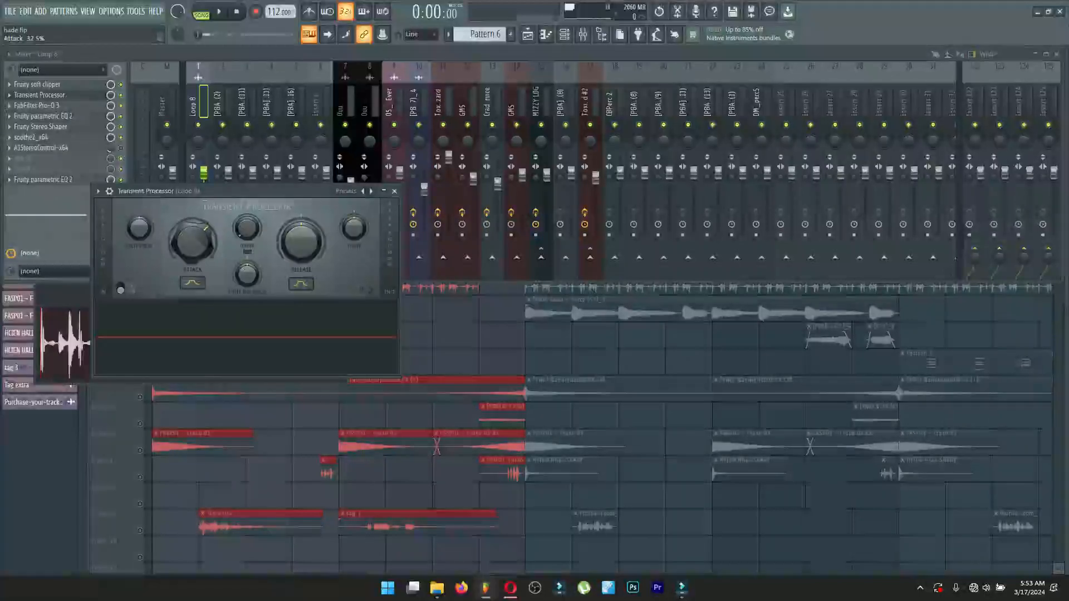
left_click_drag(145, 191, 232, 153)
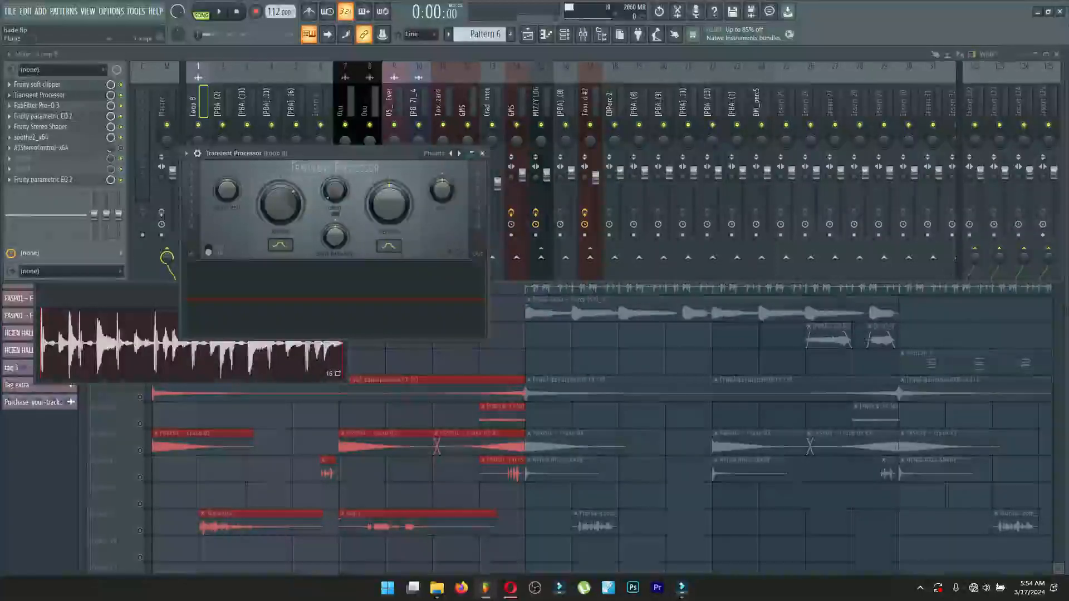
left_click(482, 153)
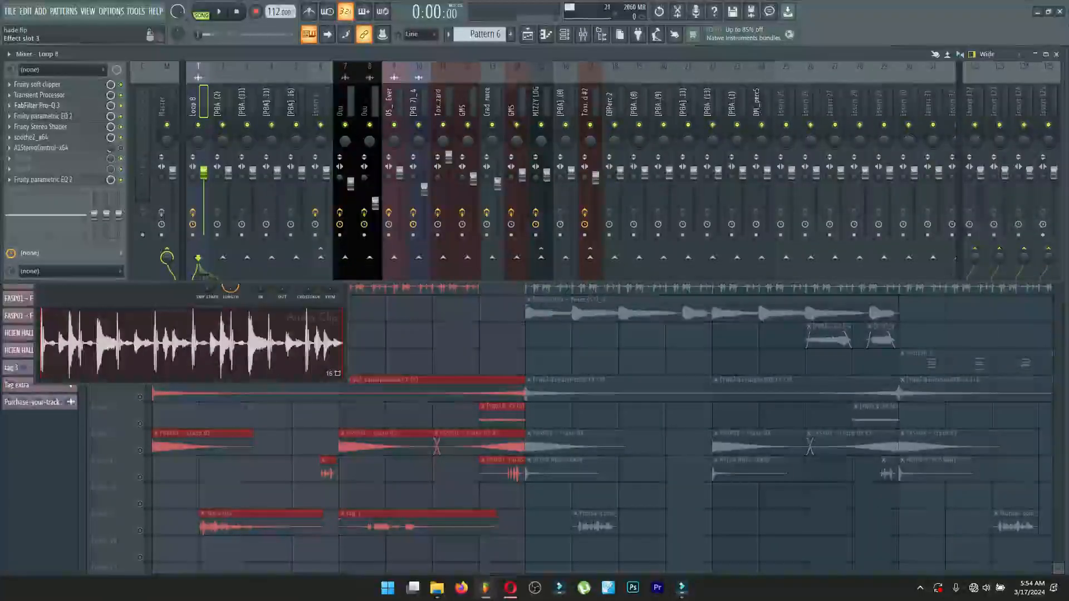
Examine the FabFilter Pro-Q 3 curve and the first Fruity parametric EQ 2 on the loop's mixer track.
left_click(36, 105)
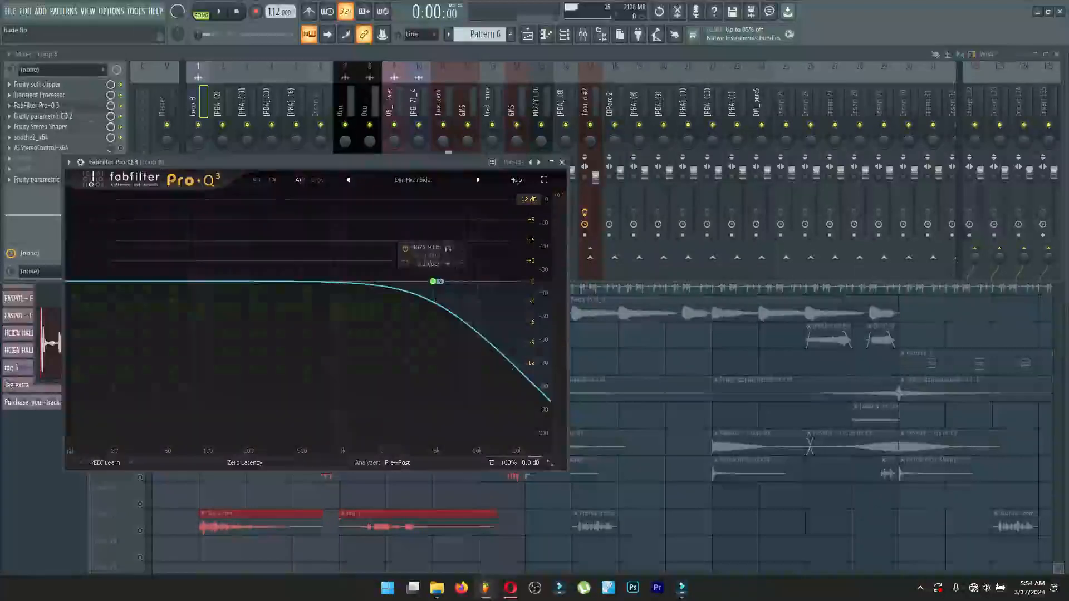
left_click(562, 162)
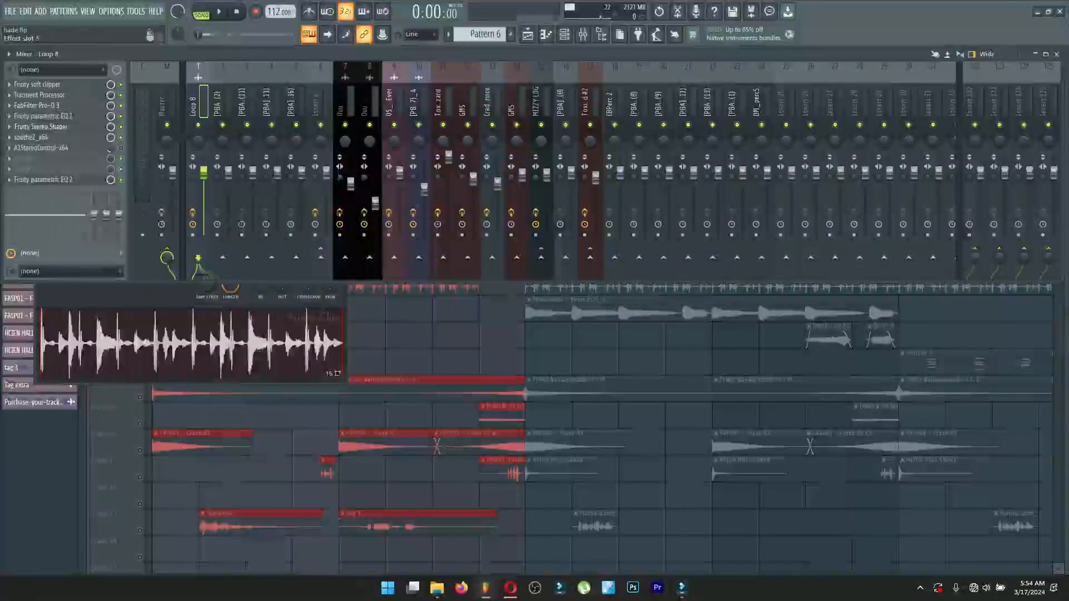
left_click(39, 116)
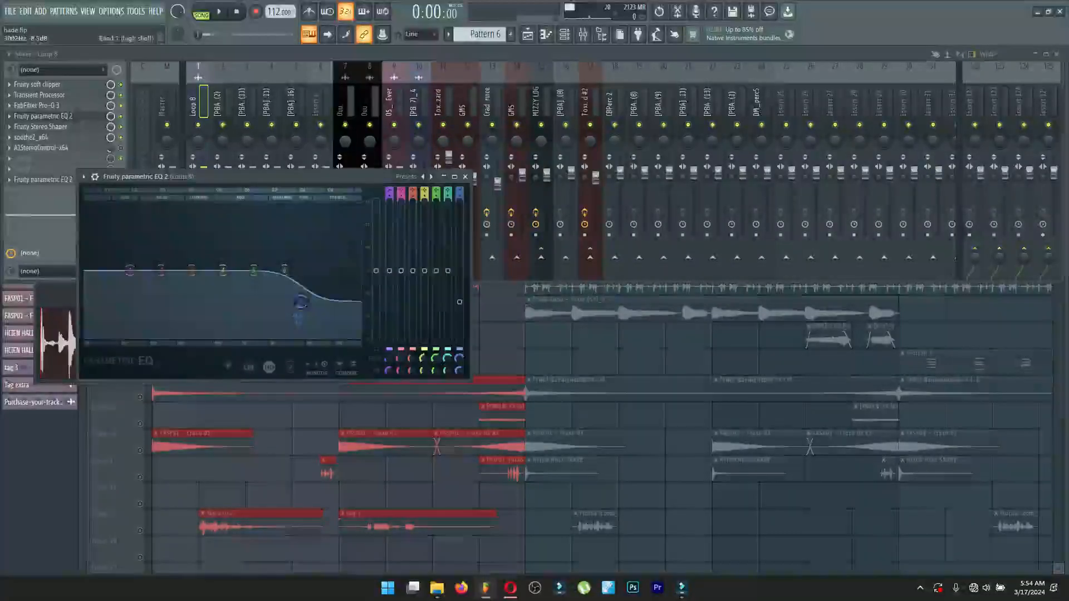
left_click(465, 176)
Review the loop's Fruity Stereo Shaper, soothe2 and final Fruity parametric EQ 2 settings, and return to the playlist.
left_click(40, 127)
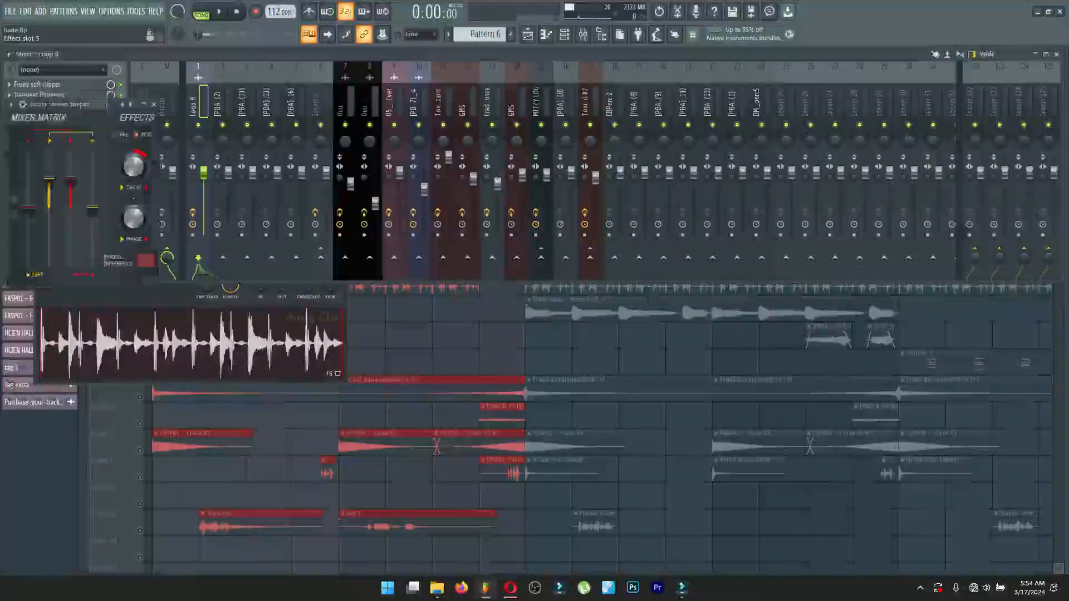
left_click(154, 104)
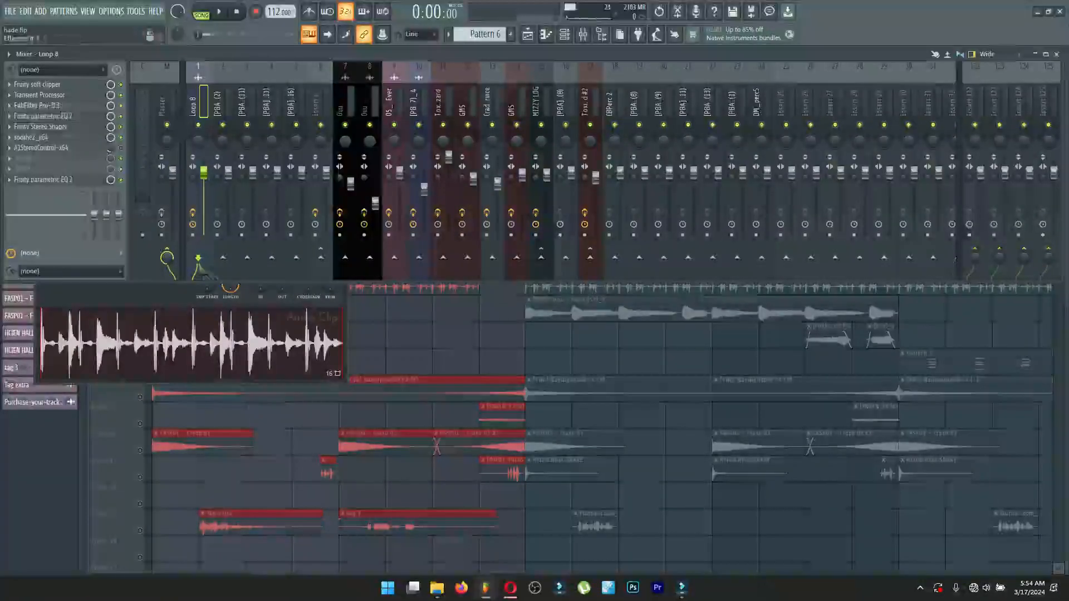
left_click(34, 137)
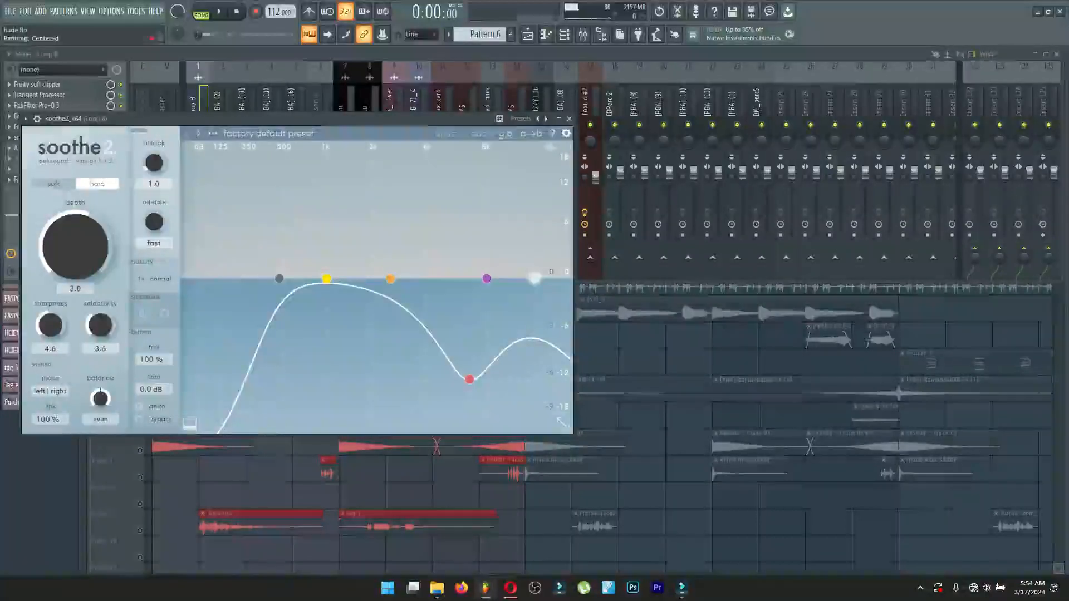
left_click(569, 118)
left_click(43, 180)
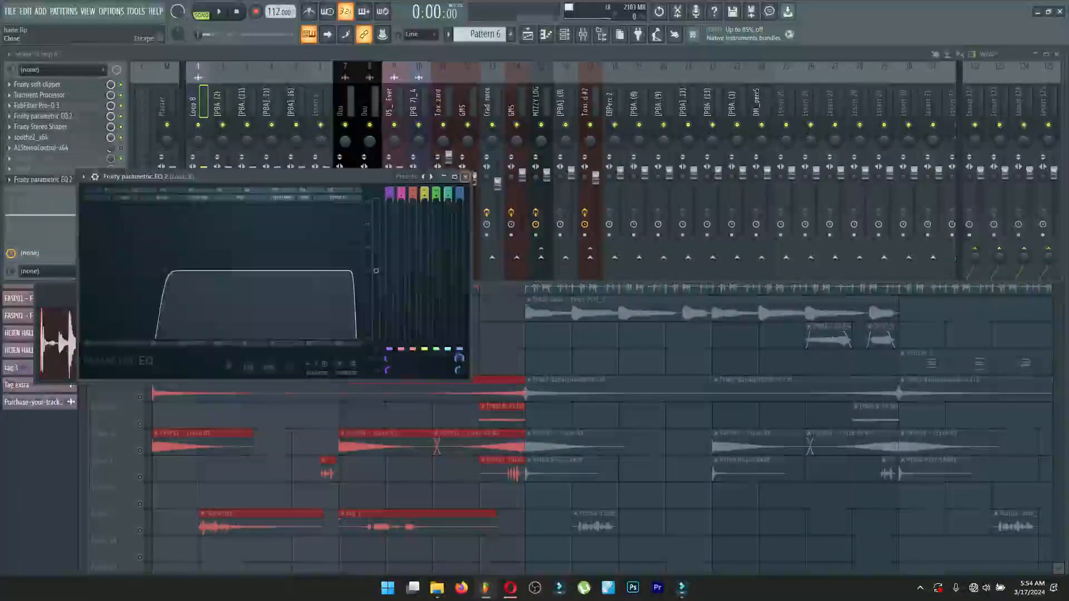
left_click(466, 174)
left_click(460, 339)
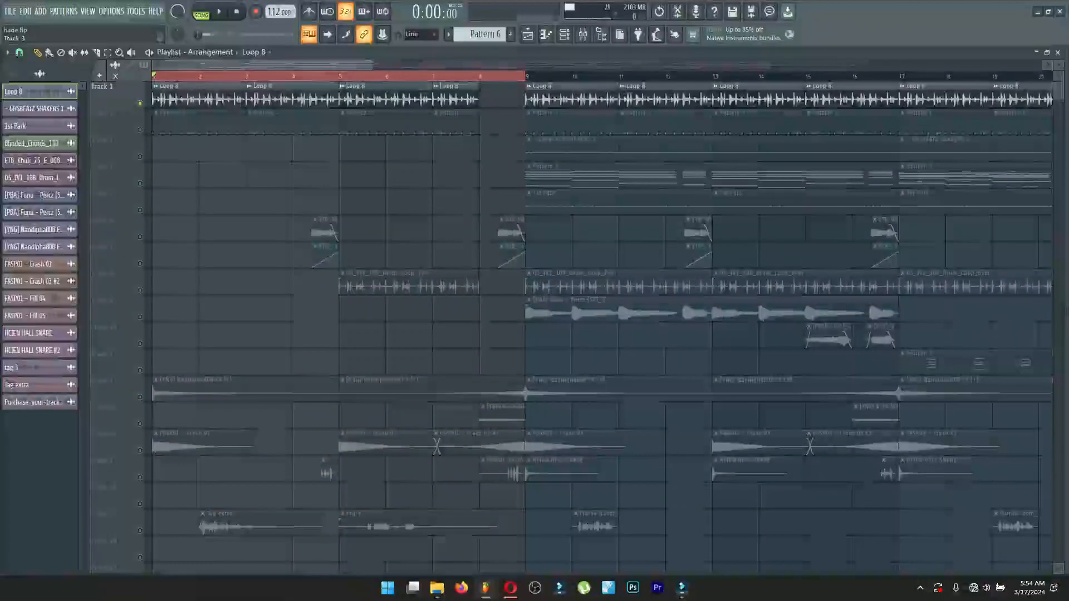
Play Track 2 soloed and show the steps of Pattern 1 in the channel rack.
key("space")
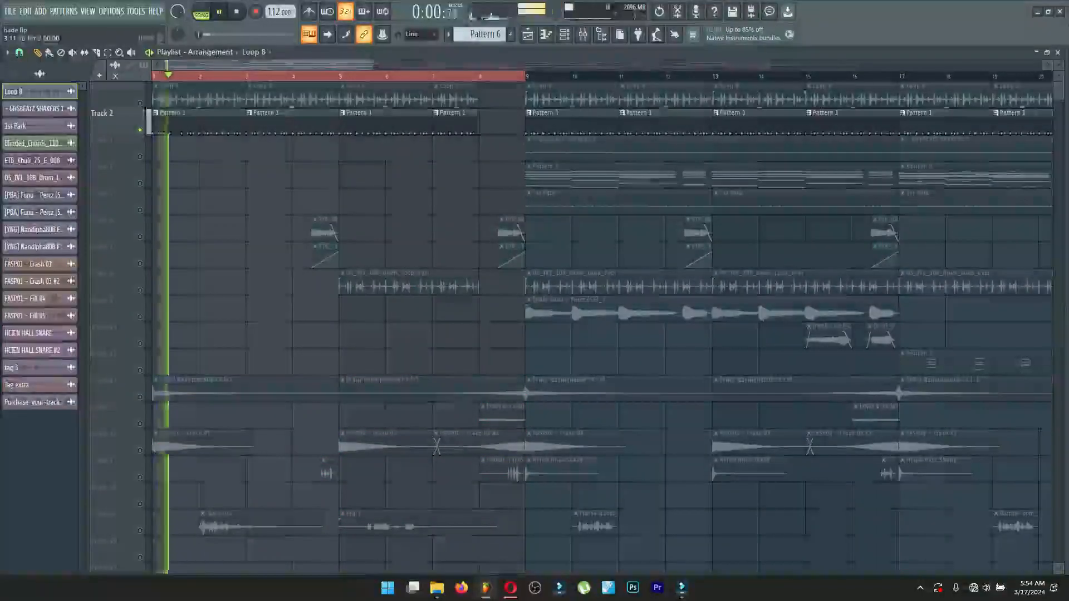
left_click(362, 113)
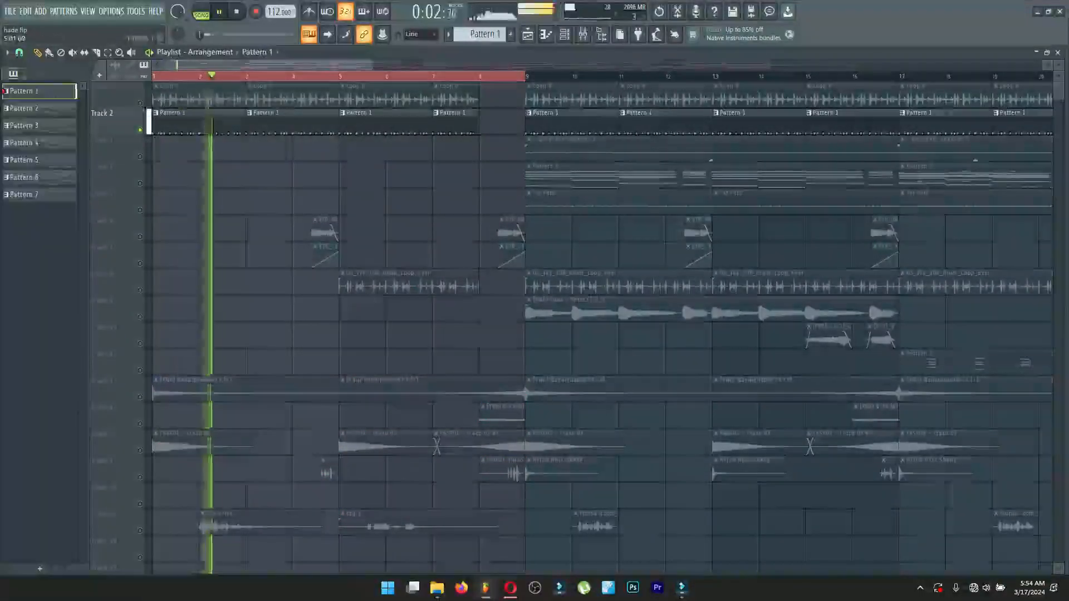
key("F6")
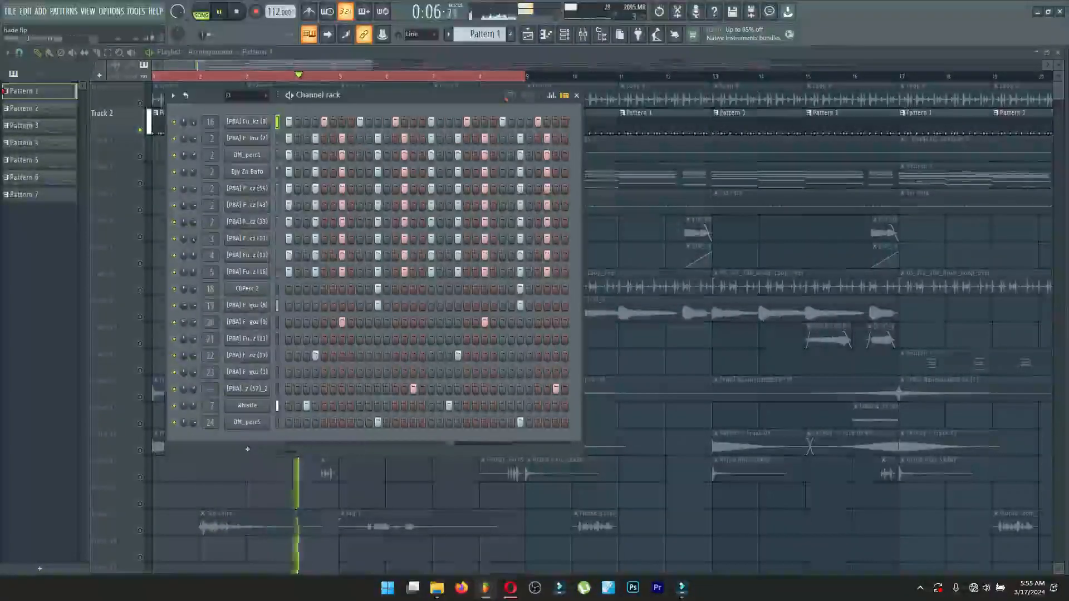
key("space")
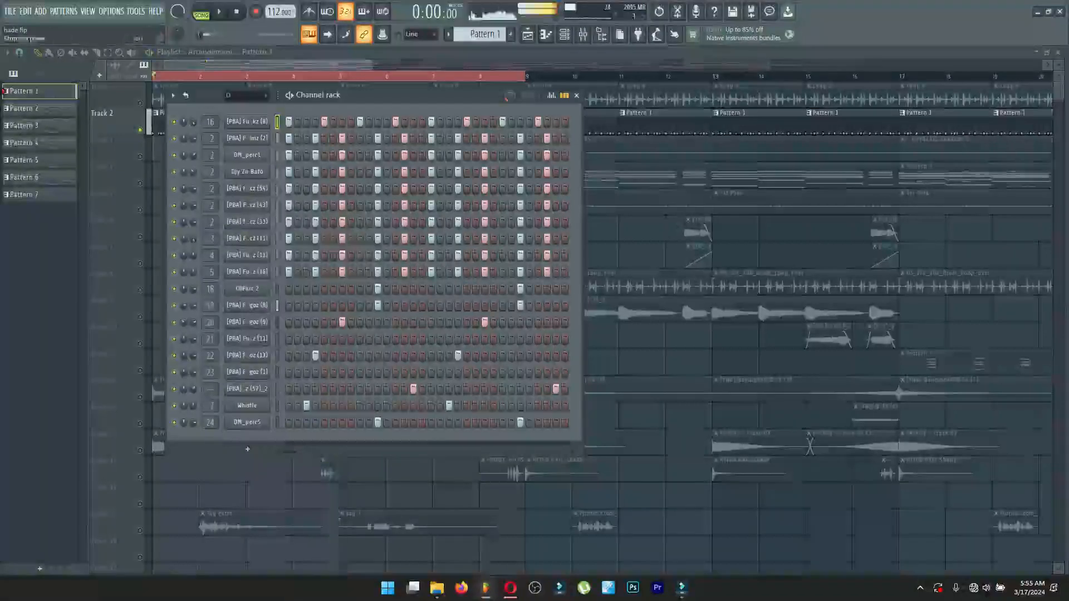
View the sample settings of the [PBA] Funu kick channel in Pattern 1, and close them.
left_click(247, 122)
left_click(77, 181)
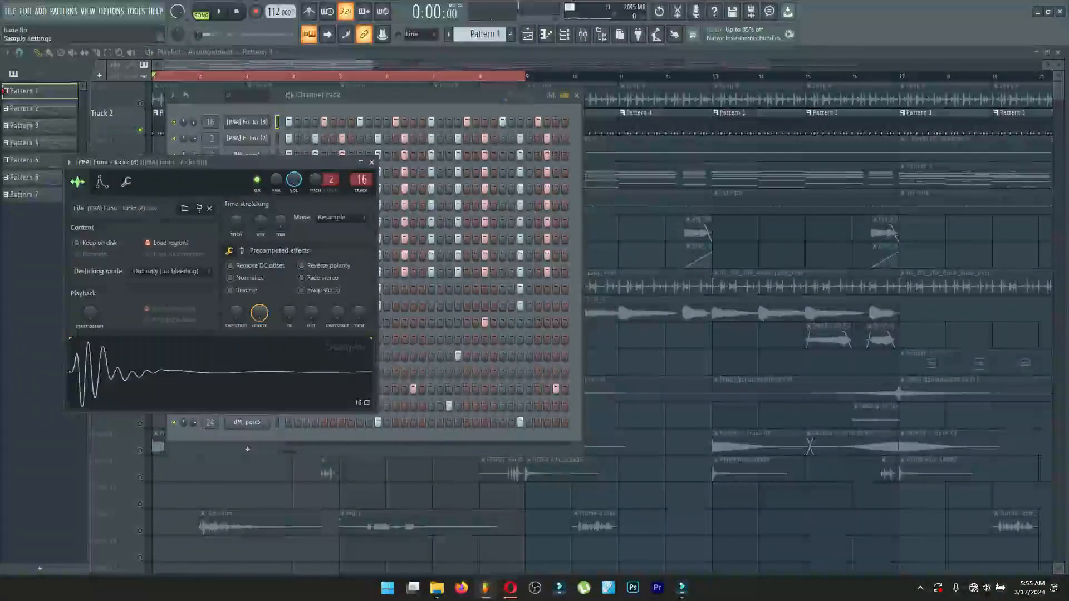
left_click(371, 162)
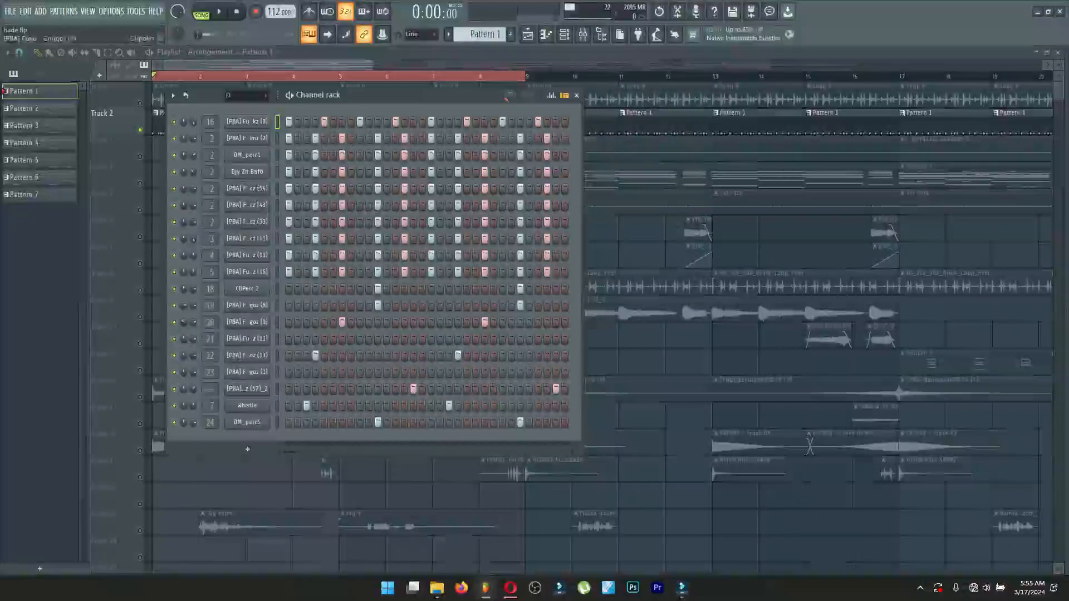
Open the Whistle channel's sample settings and audition its waveform.
left_click(247, 405)
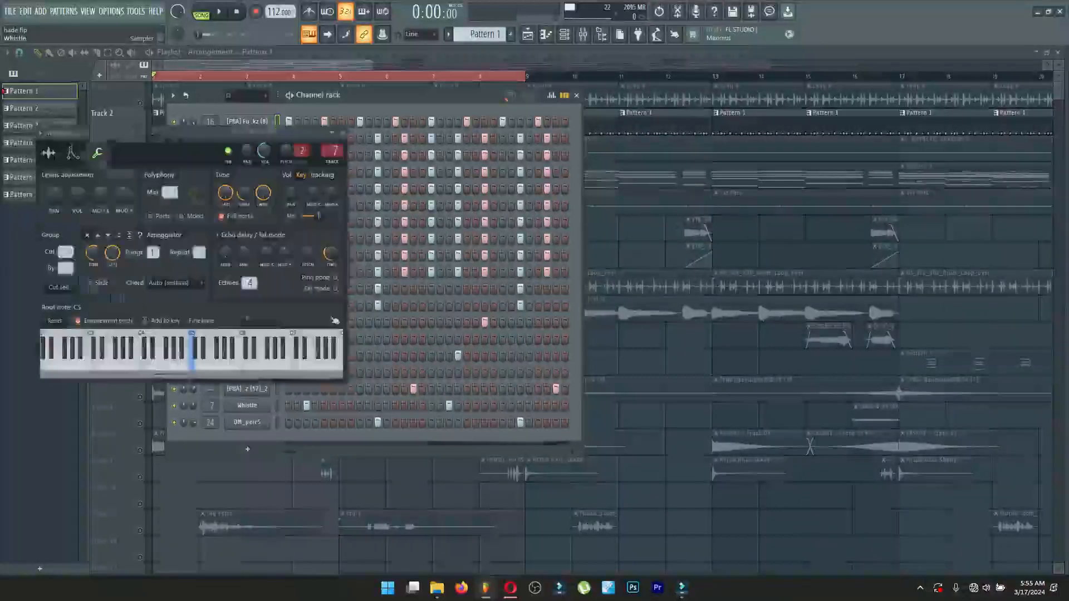
left_click(49, 152)
left_click(167, 344)
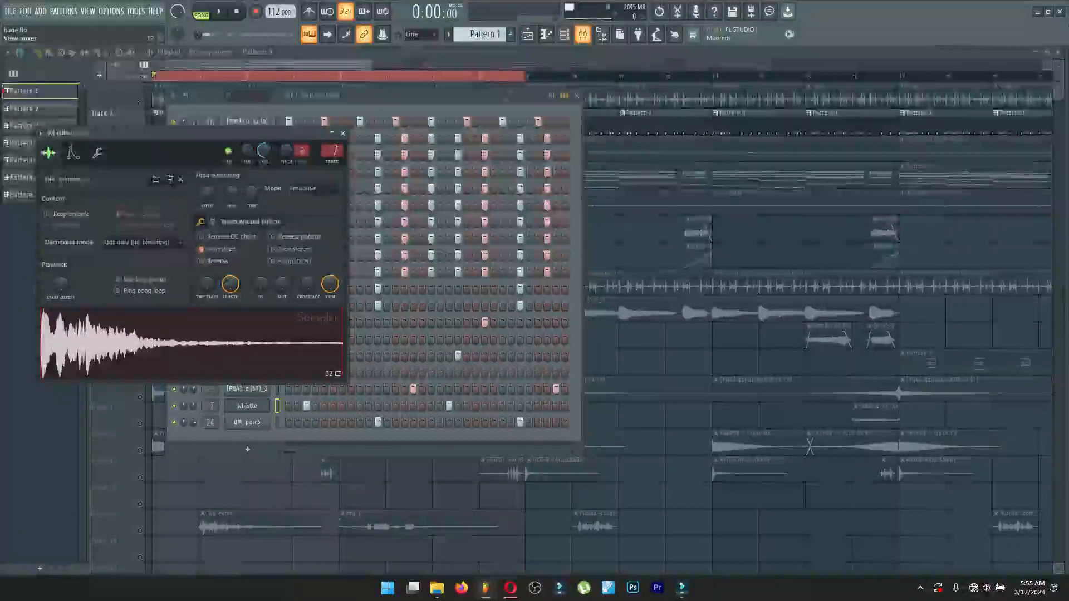
Inspect the Fruity Delay 3 and LuxeVerb effects on the Whistle channel's mixer track.
left_click(583, 35)
left_click(32, 95)
left_click(28, 85)
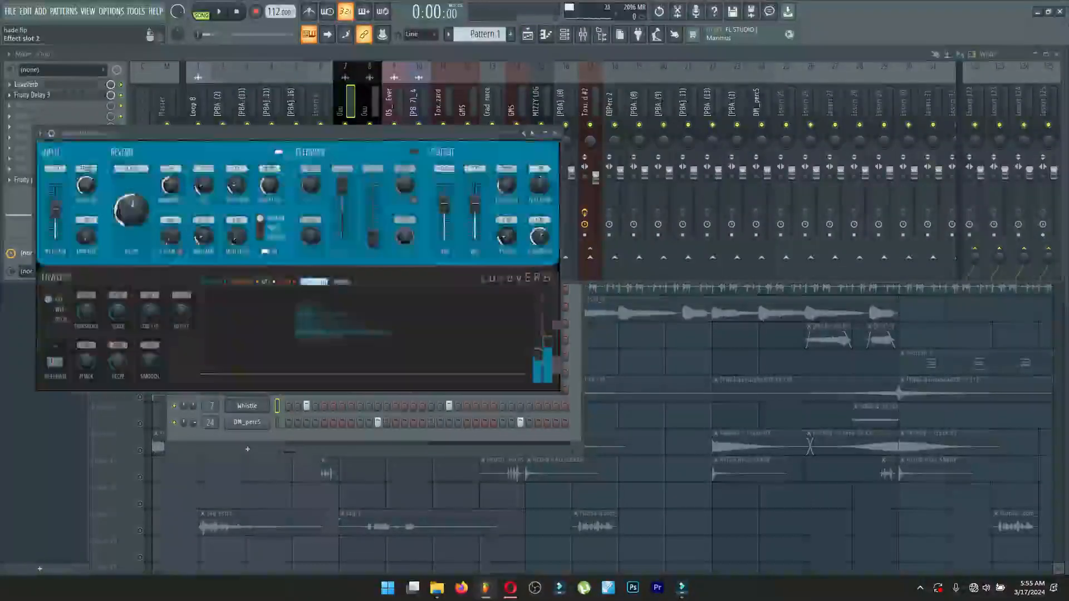
View the Fruity parametric EQ 2 curve on the Whistle channel's mixer track, and close it.
left_click(32, 95)
left_click(43, 180)
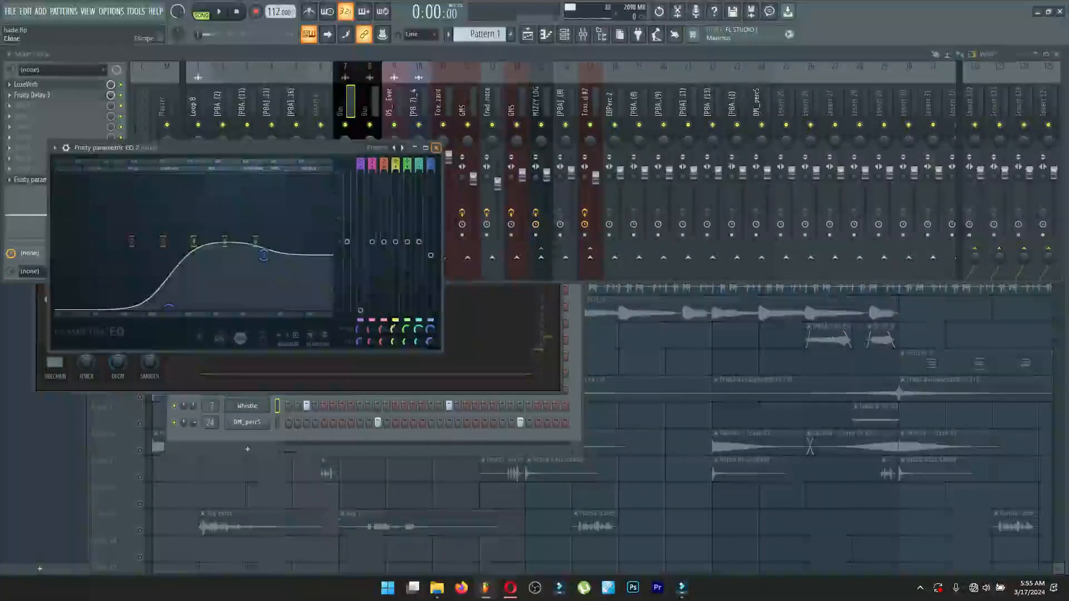
left_click(437, 148)
key("F6")
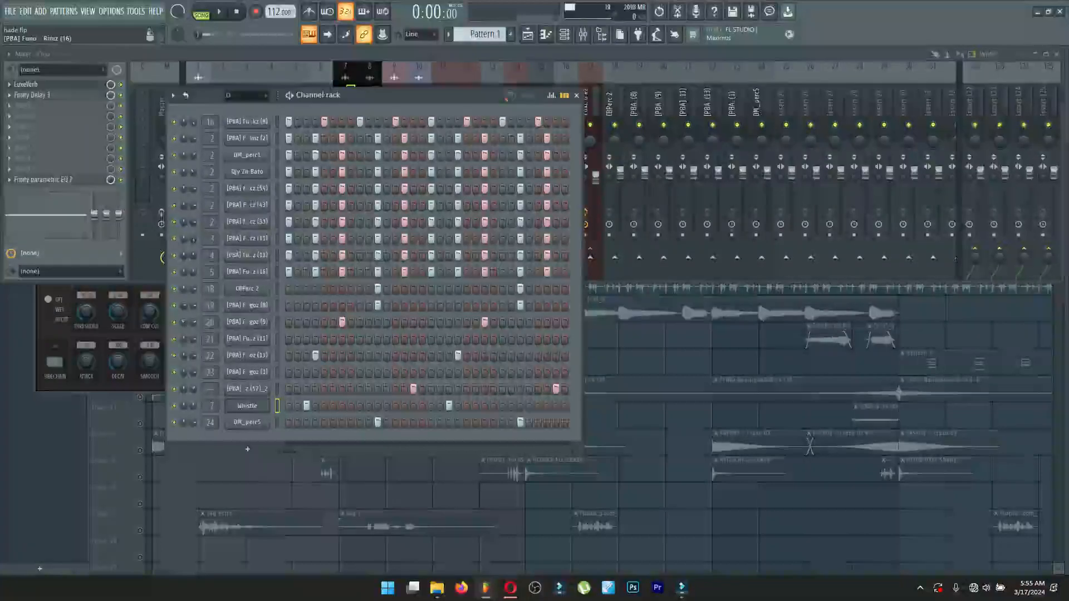
Solo Tracks 6 and 7 in the playlist and play them from bar 4.
key("F5")
right_click(139, 237)
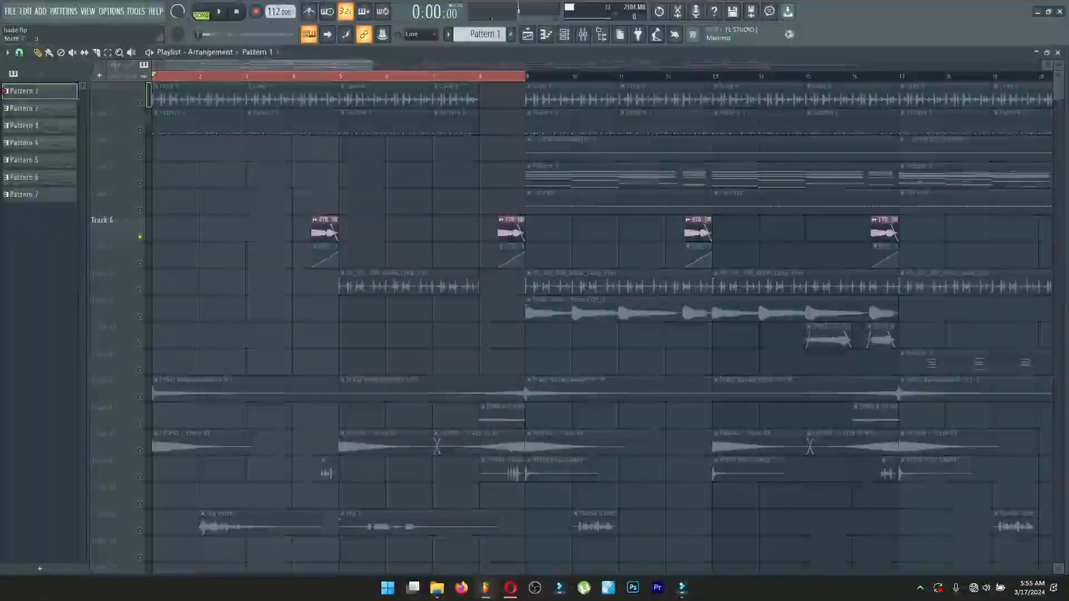
left_click(292, 76)
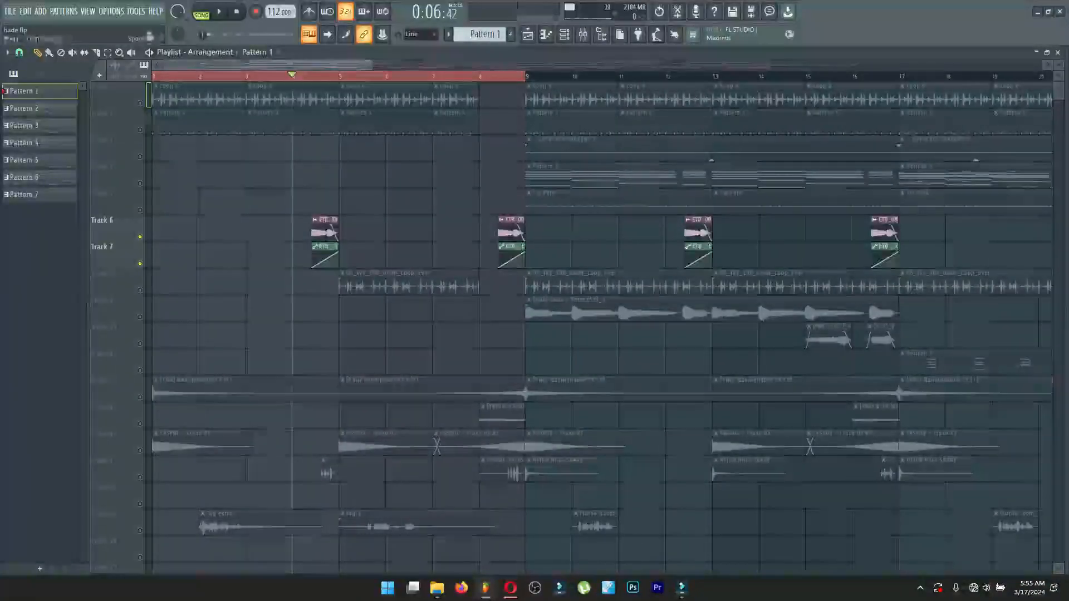
key("space")
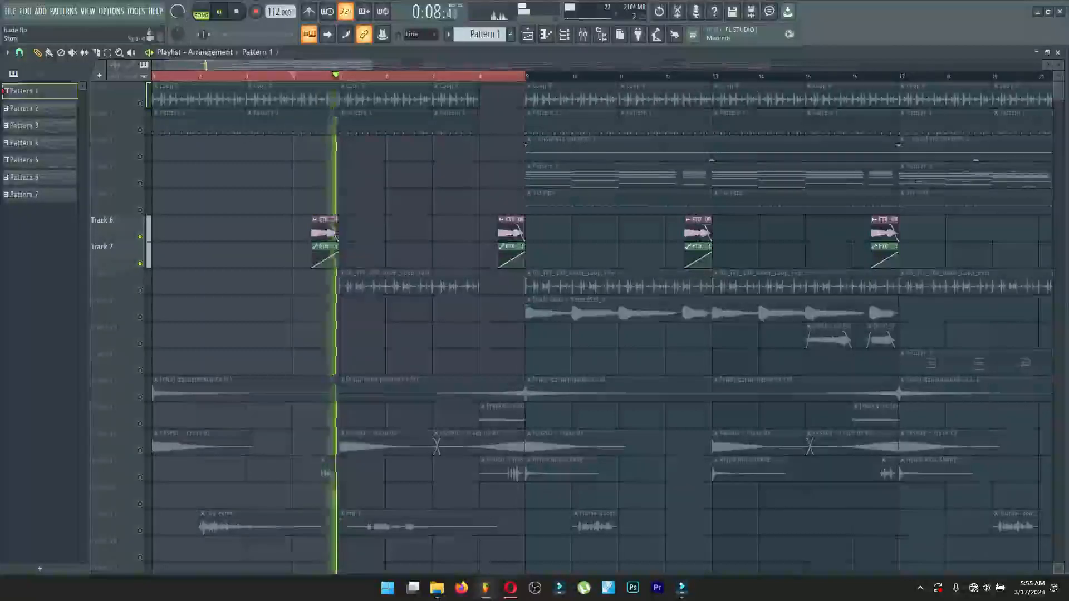
key("space")
Open the sample settings of the ETB_Khuli_75_E_008 clip on Track 6.
double_click(324, 231)
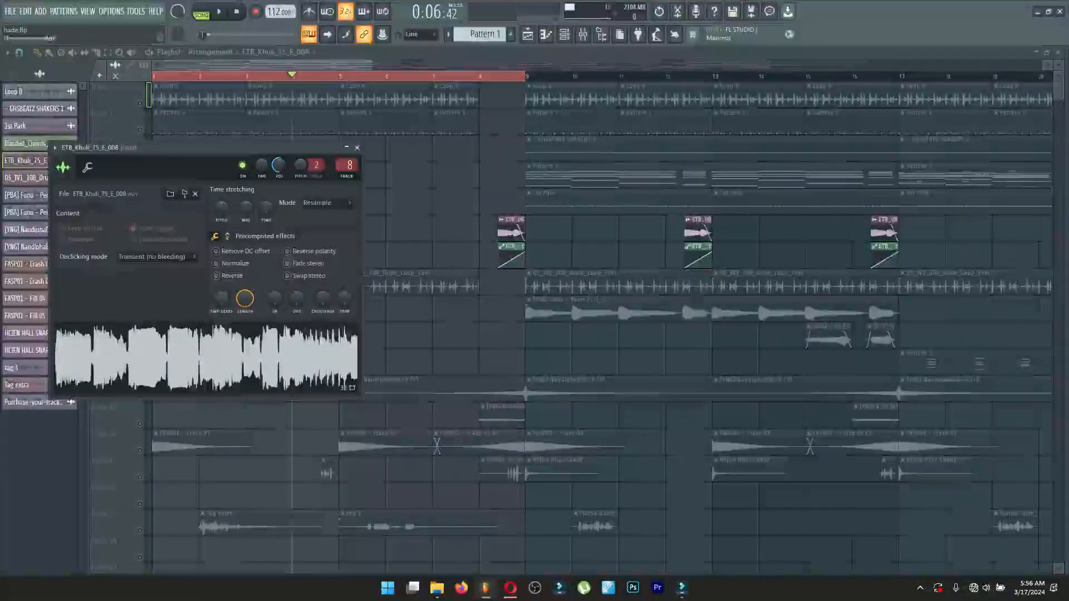
key("Escape")
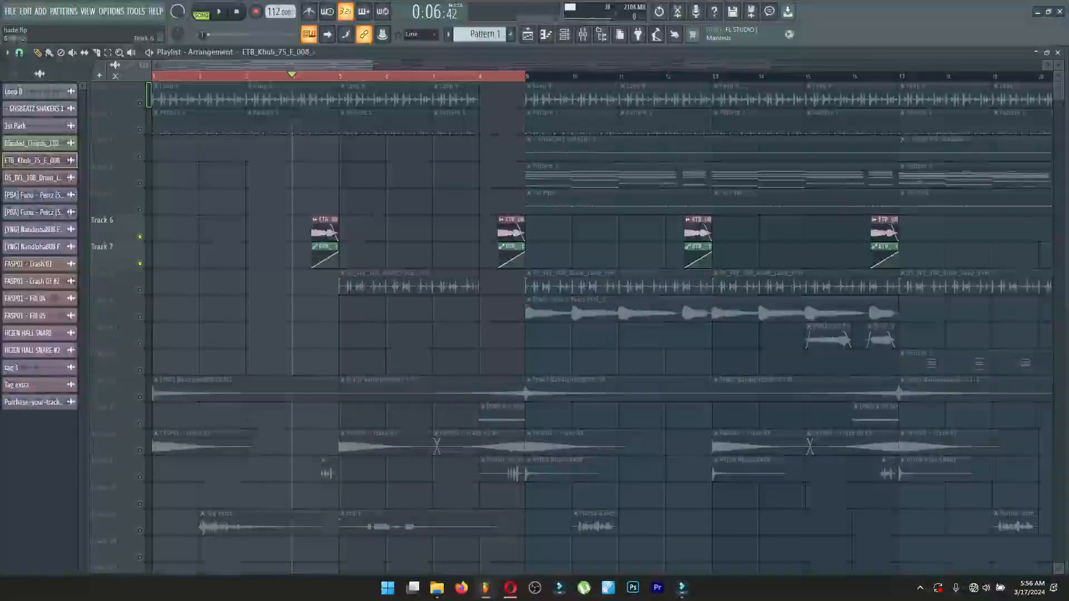
double_click(325, 231)
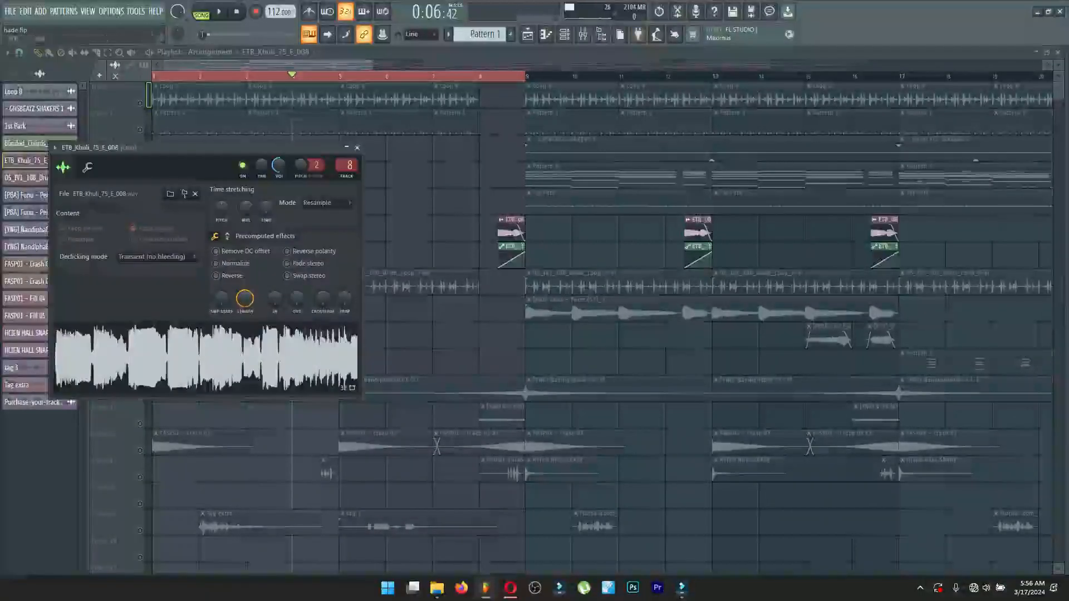
Inspect the LuxeVerb, Fruity Delay 3 and Fruity parametric EQ 2 effects on the ETB_Khuli clip's mixer track, and return to the playlist.
left_click(600, 34)
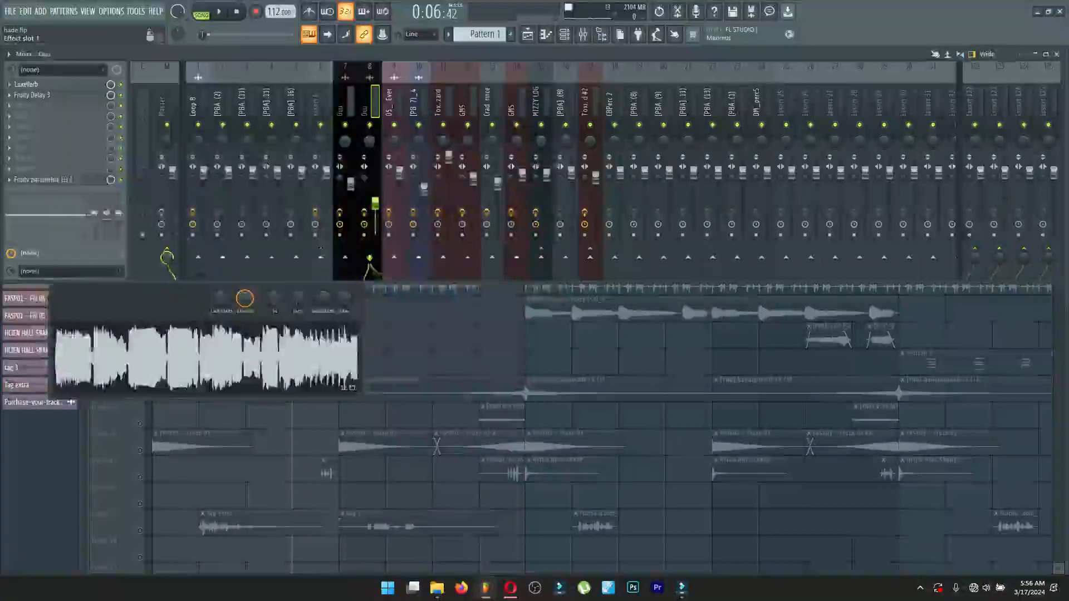
left_click(49, 84)
left_click(49, 84)
left_click(49, 96)
left_click(49, 95)
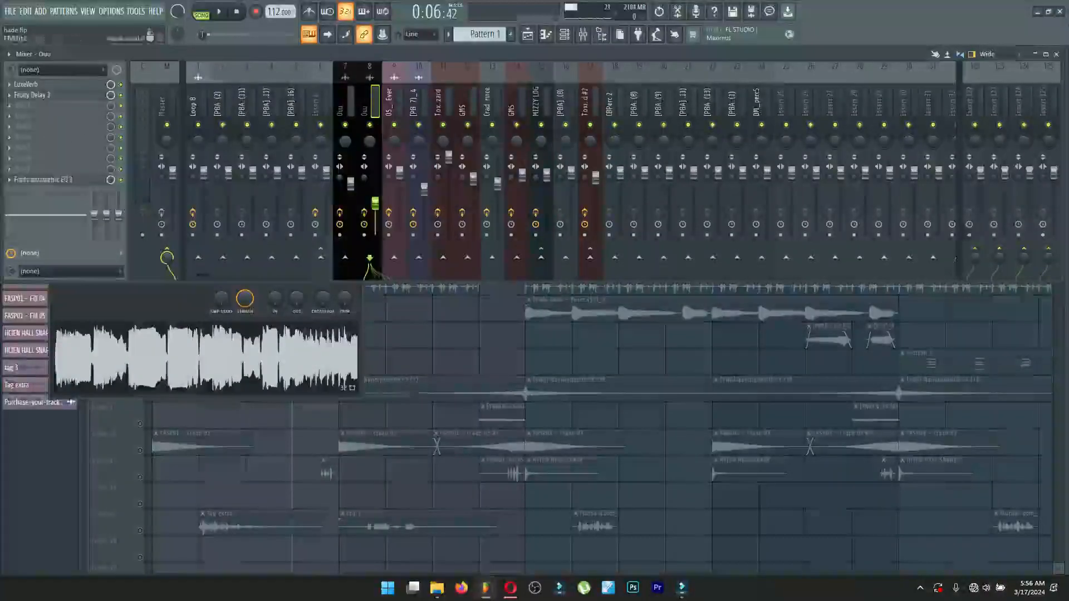
left_click(49, 179)
key("F5")
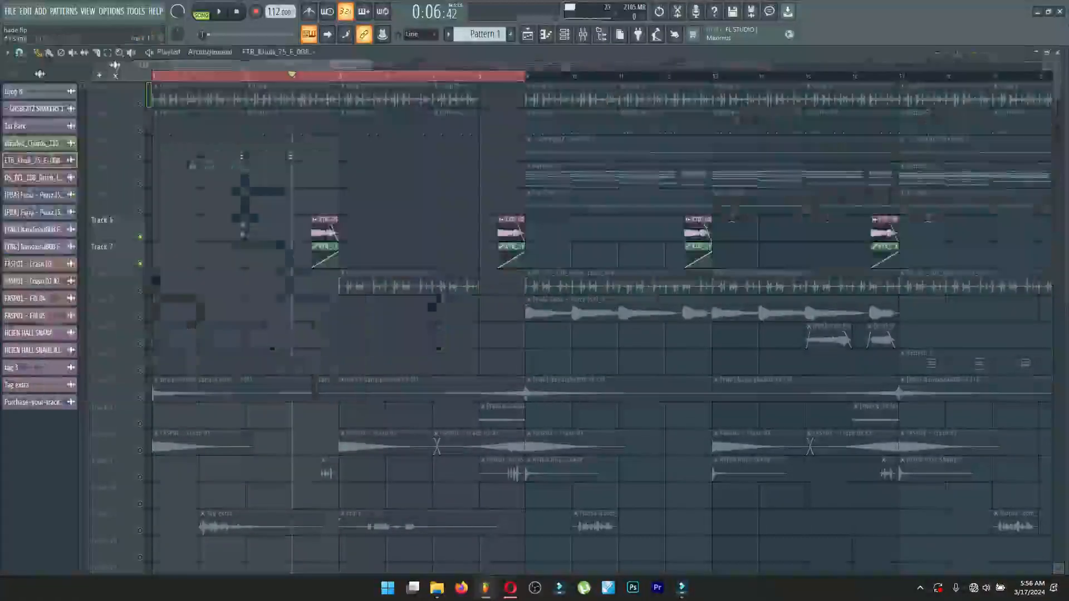
Solo Tracks 12 and 14 and play the FX and crash clips from the start of the song.
scroll(601, 322, "down", 2)
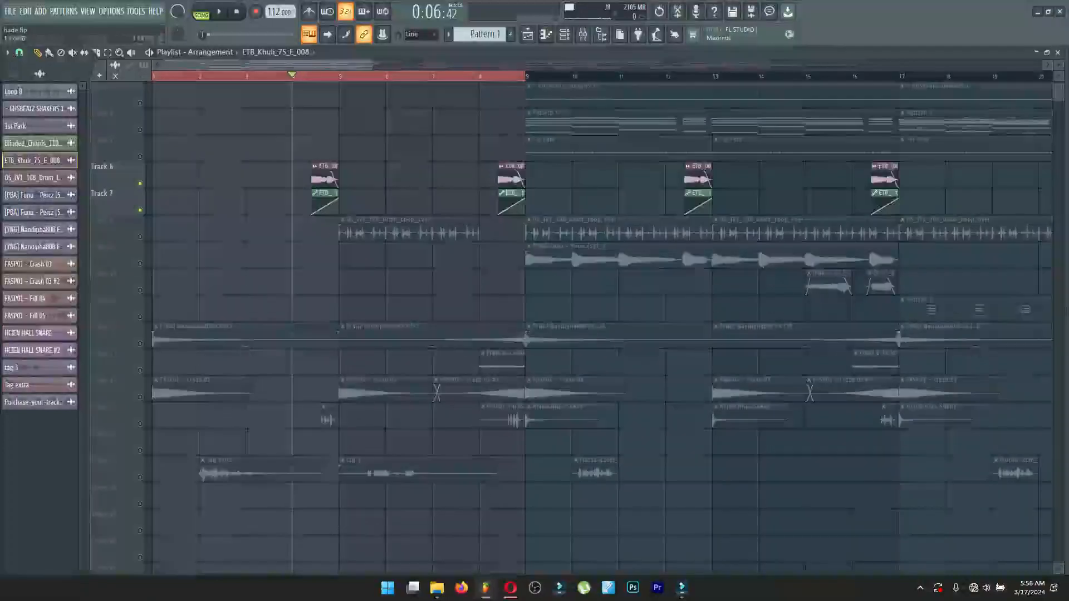
key("space")
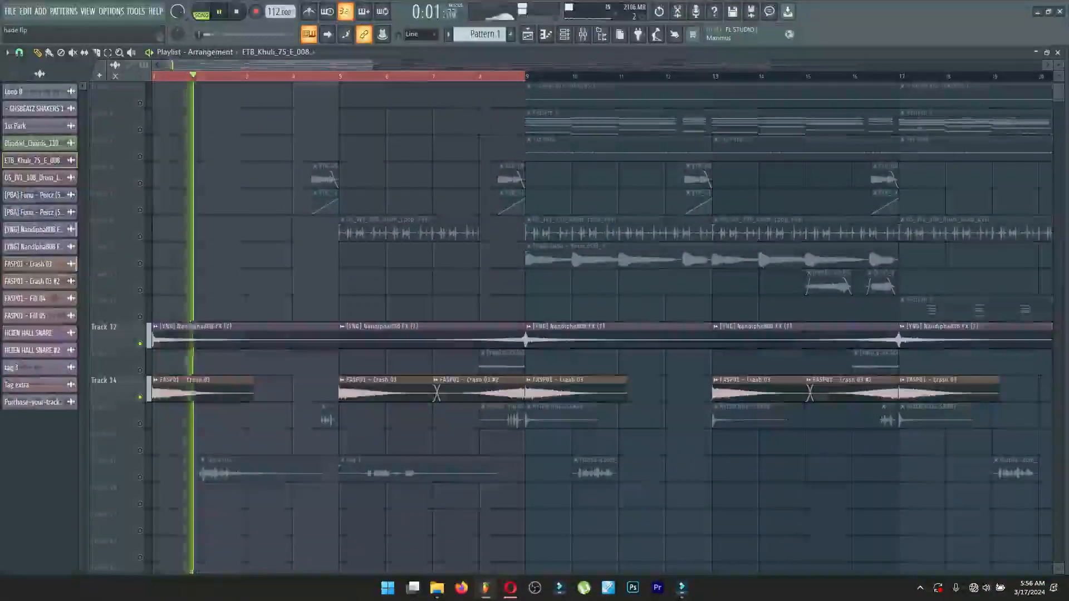
key("space")
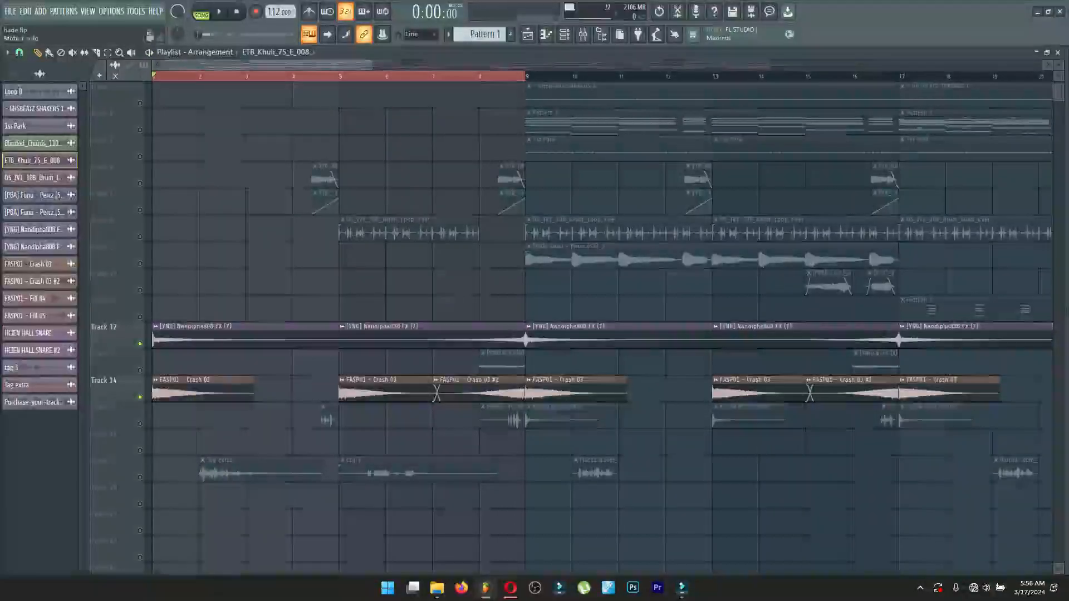
Add Track 15 to the soloed tracks, play from bars 4 and 8, and switch the solo from Track 12 to Track 13.
left_click(140, 424)
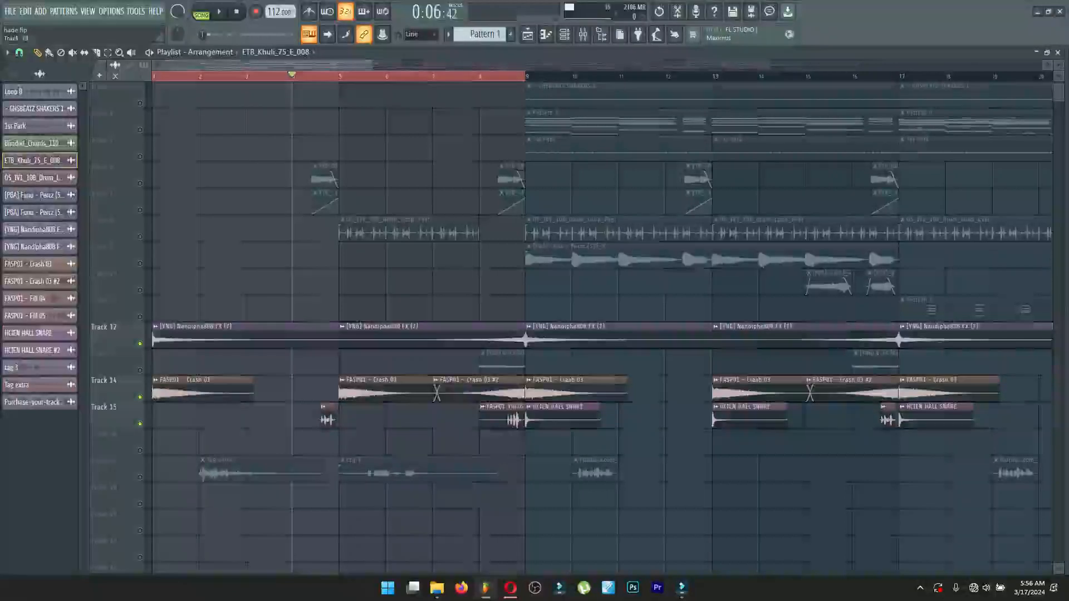
key("space")
key("space")
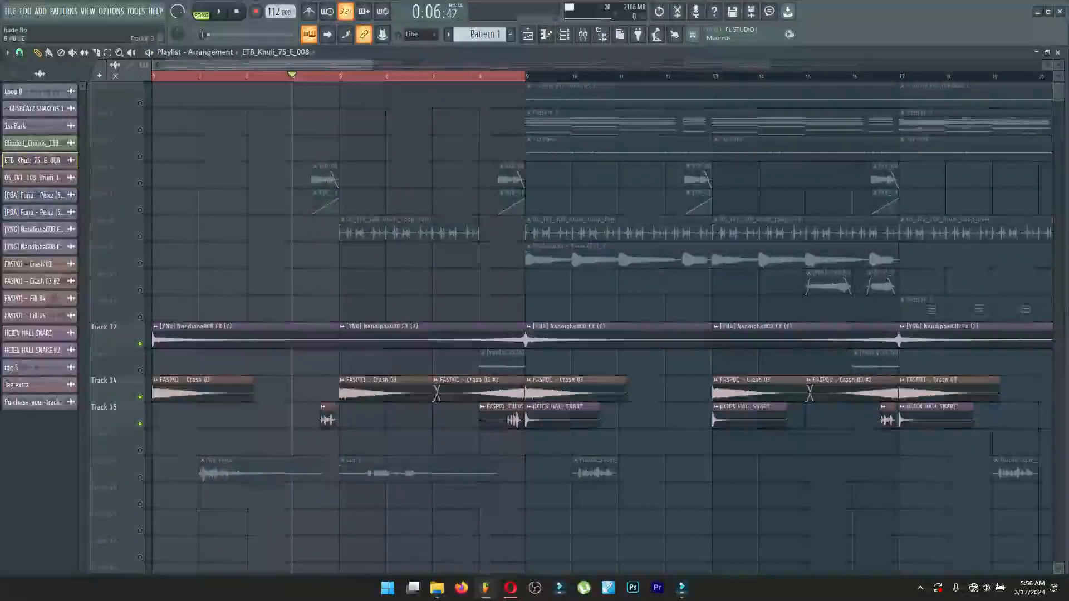
left_click(480, 76)
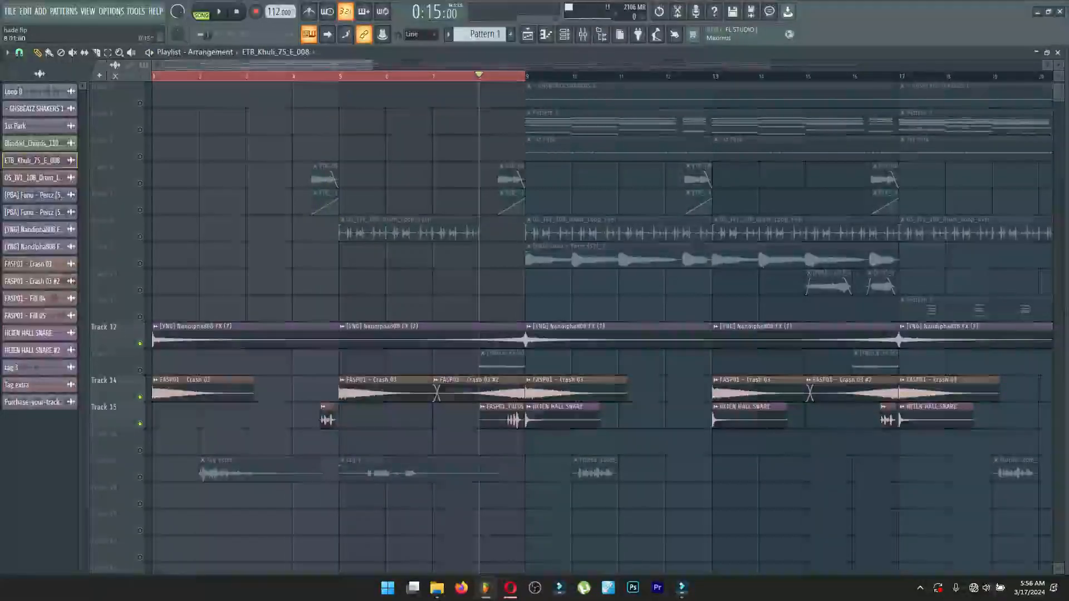
key("space")
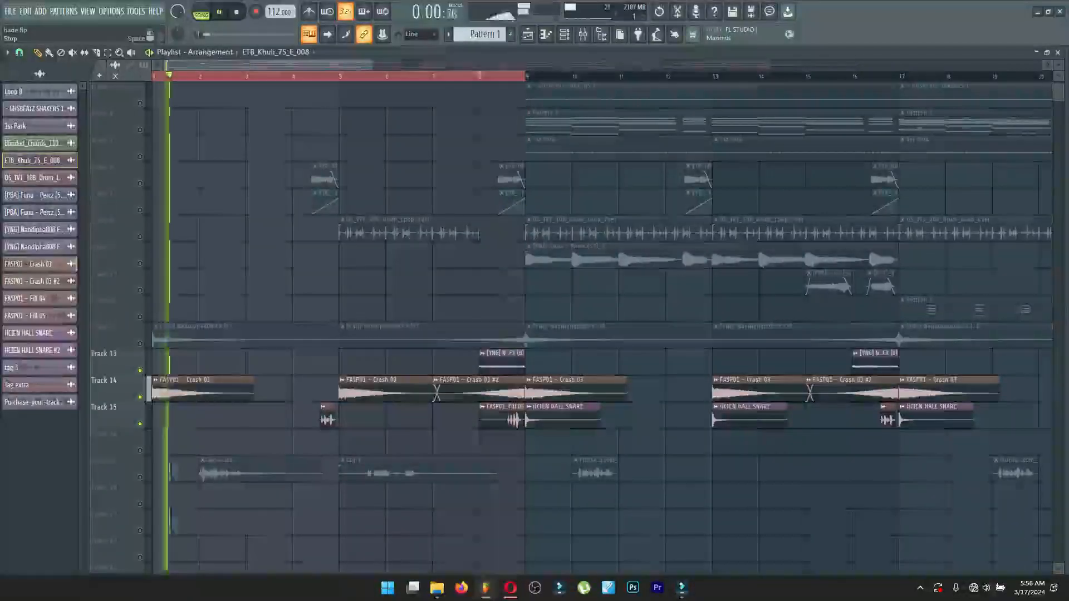
key("space")
Solo Track 8 and play its drum loop from bar 5.
scroll(601, 322, "up", 2)
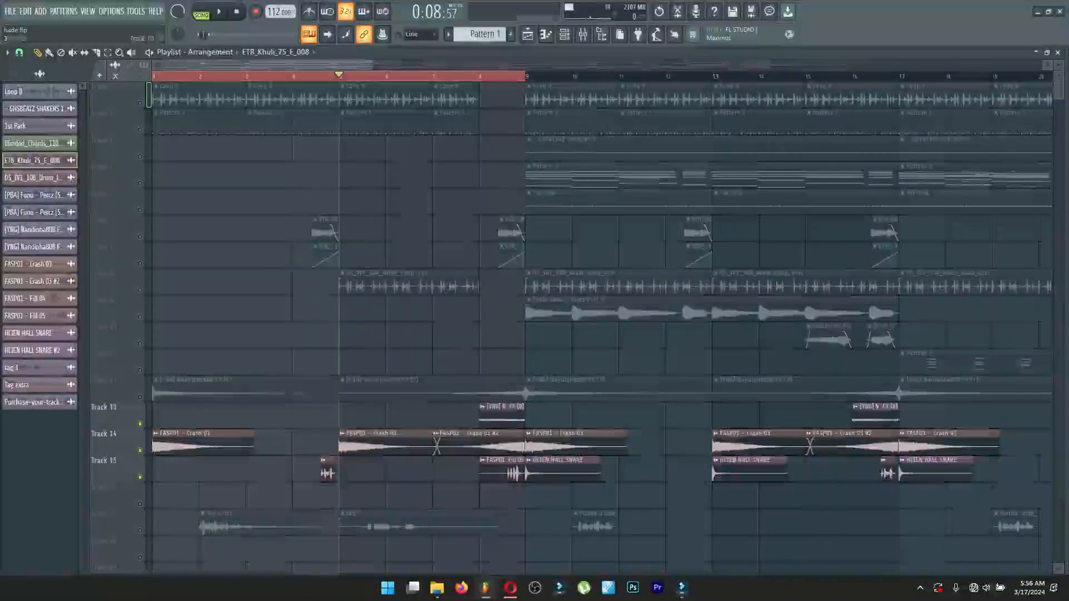
key("space")
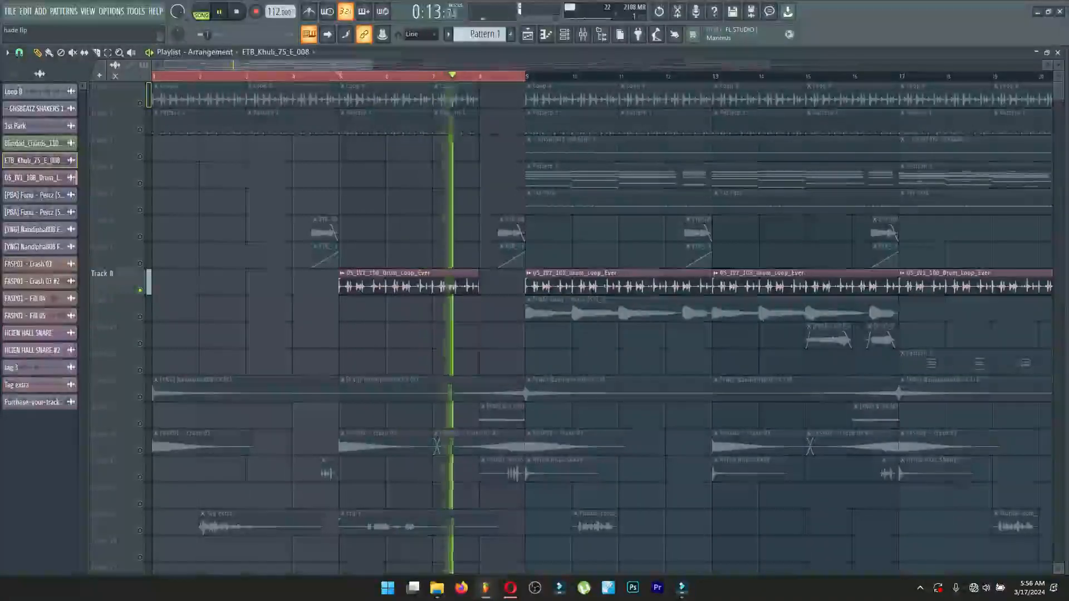
key("space")
View the OS_IVI_108_Drum_Loop_Ever sample settings and its mixer track's Fruity Stereo Shaper and Fruity parametric EQ 2 effects, and close them.
double_click(407, 290)
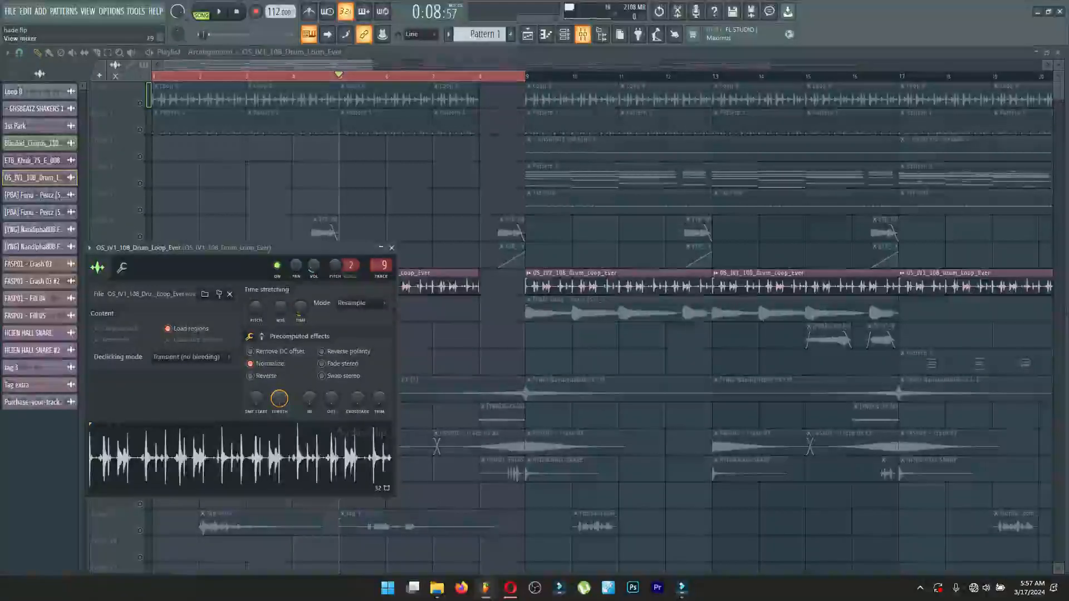
left_click(582, 34)
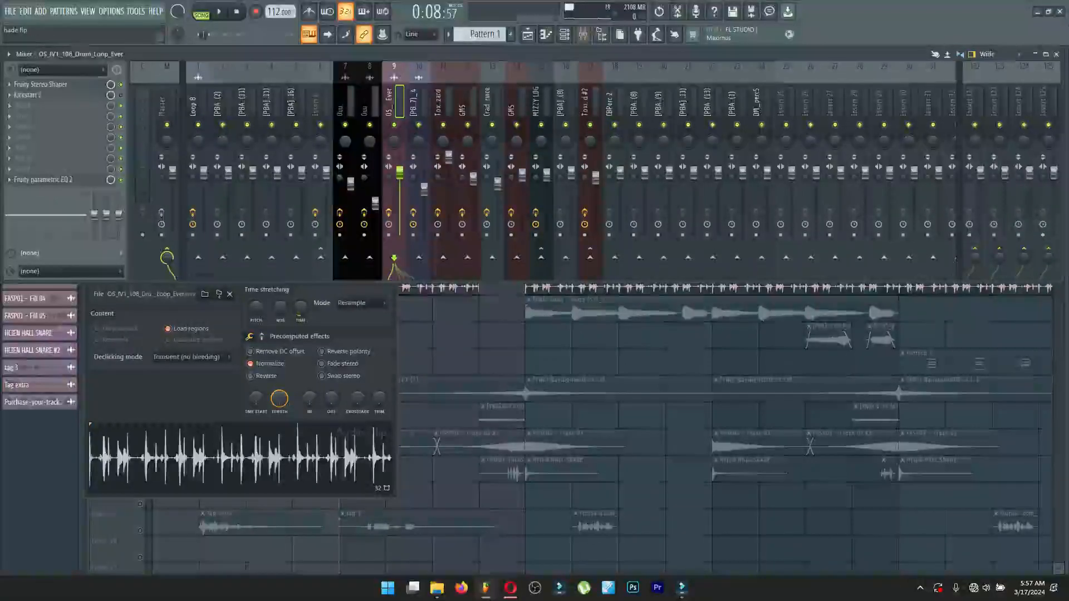
left_click(41, 84)
left_click(42, 85)
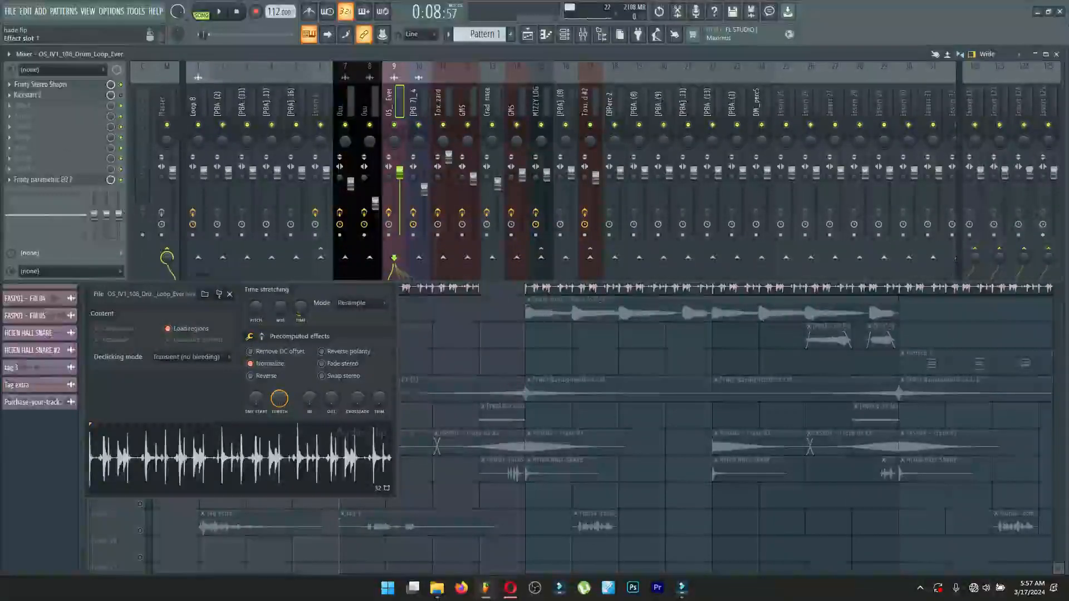
left_click(43, 179)
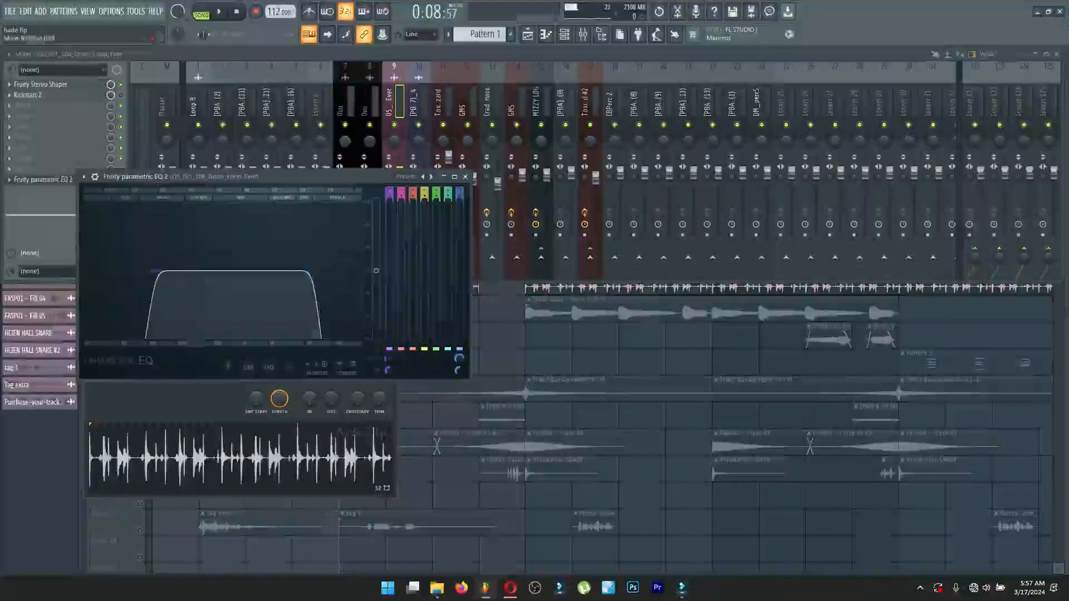
left_click(42, 179)
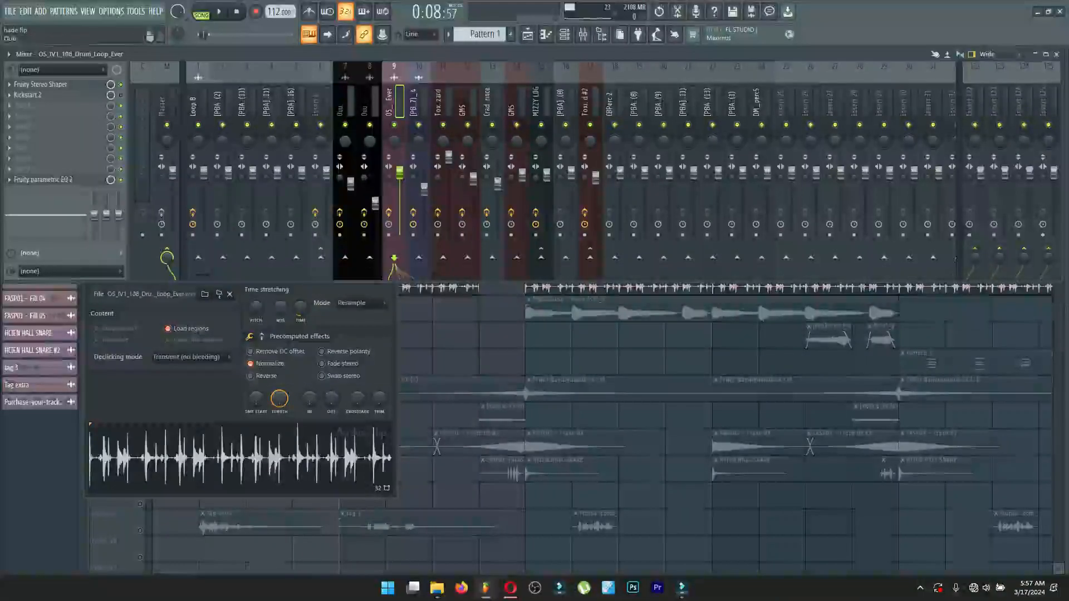
right_click(461, 339)
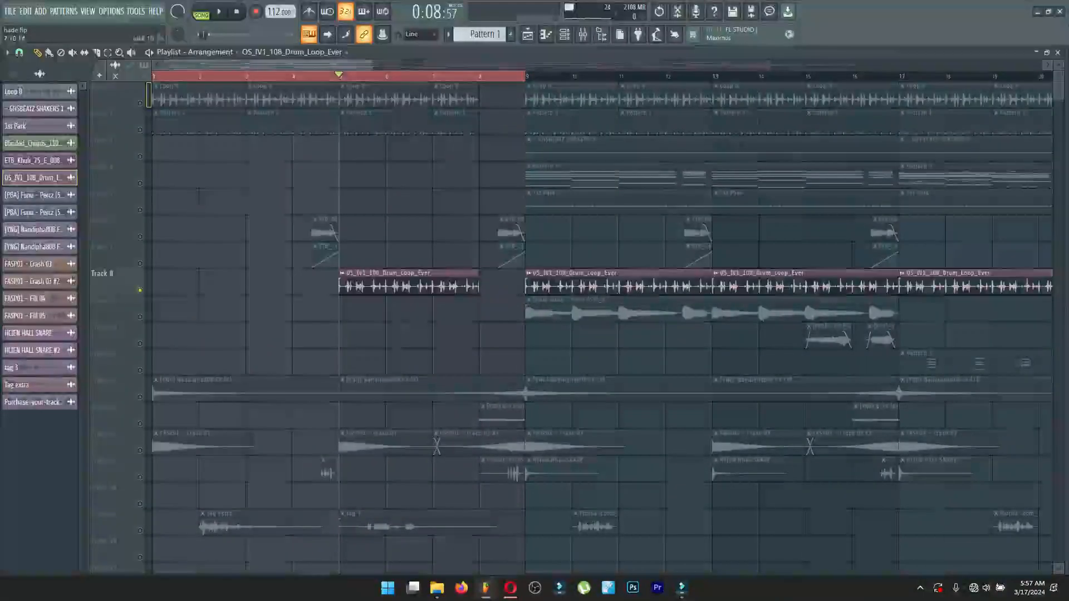
Open the sample settings of the Tag extra and tag 3 clips on Track 17, audition their waveforms, and close them.
scroll(601, 322, "down", 3)
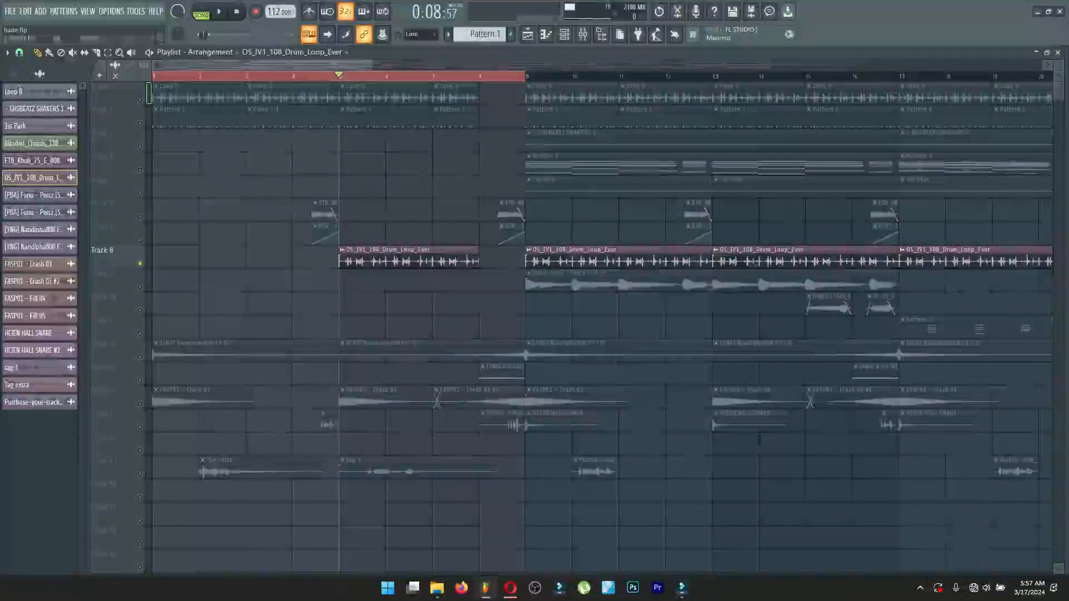
double_click(240, 469)
left_click(223, 376)
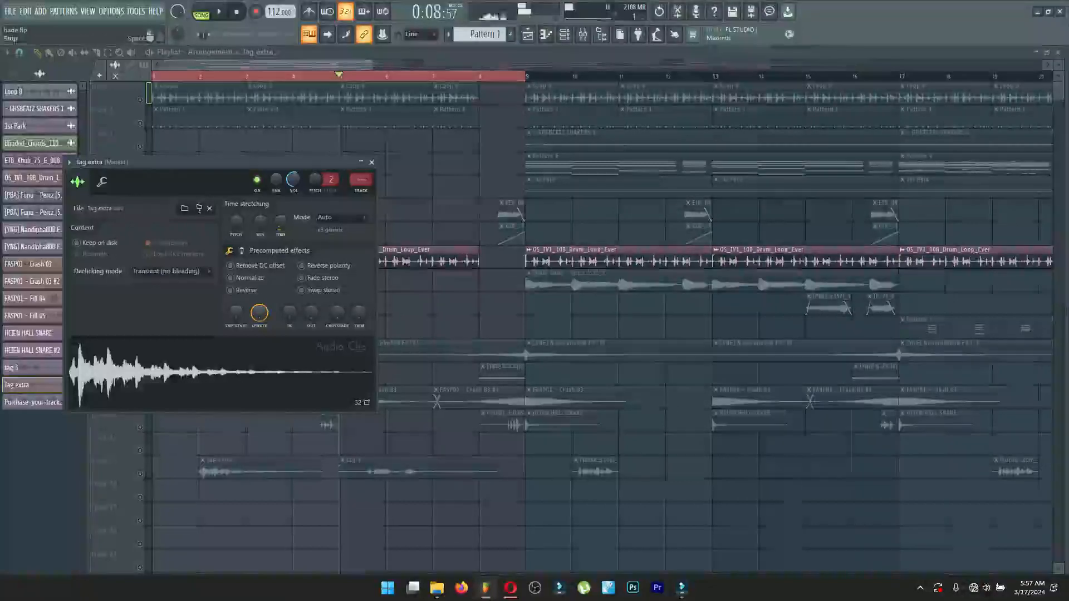
double_click(409, 470)
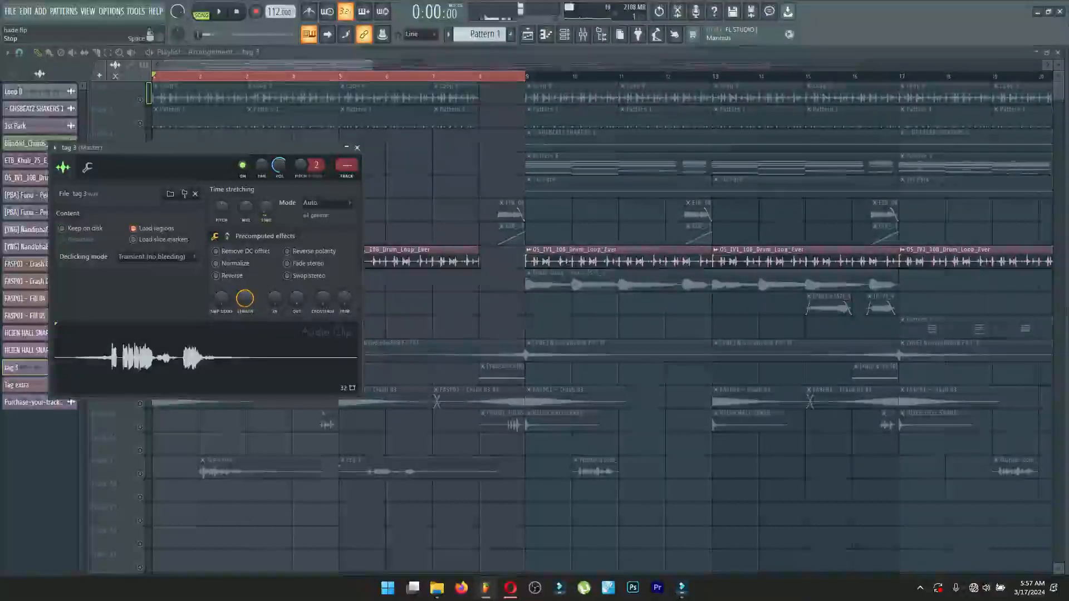
left_click(357, 147)
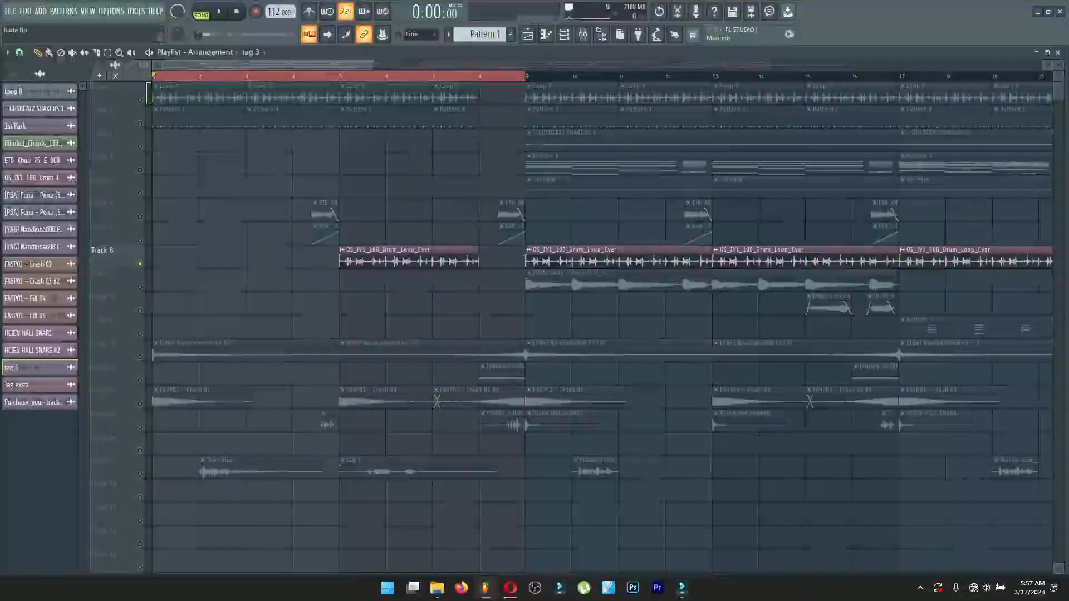
Turn all tracks back on, select the time range from bar 8 to bar 17, and play the section from bar 9.
scroll(367, 261, "down", 3)
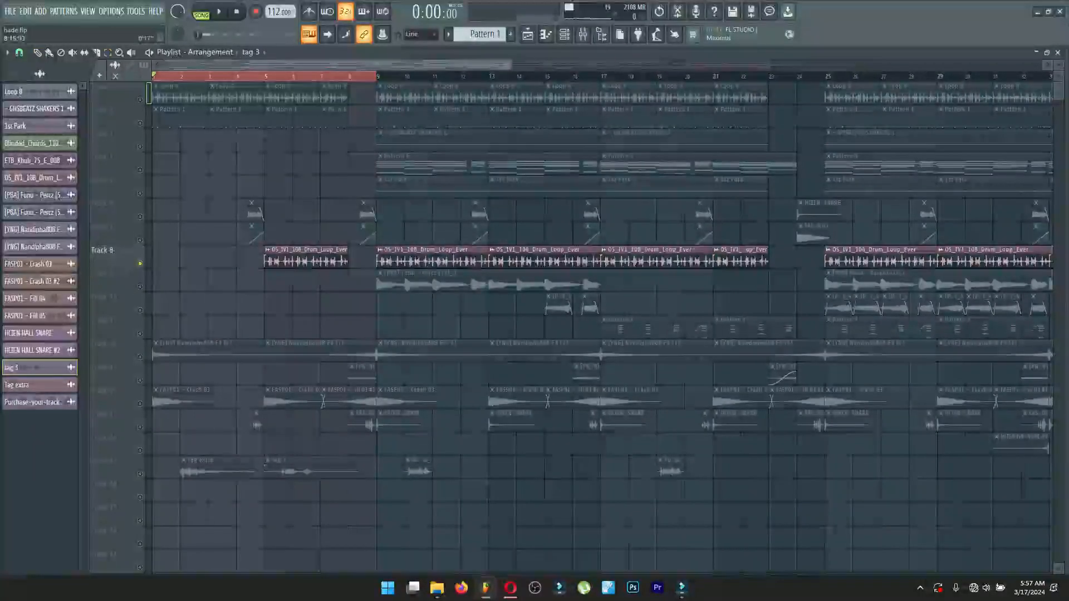
left_click_drag(378, 77, 819, 82)
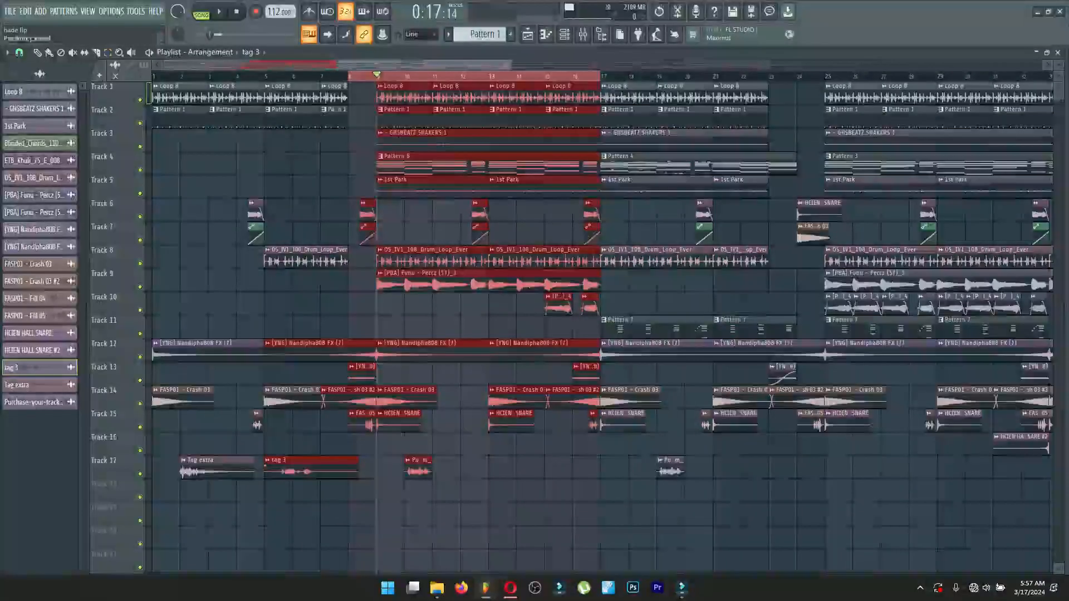
key("space")
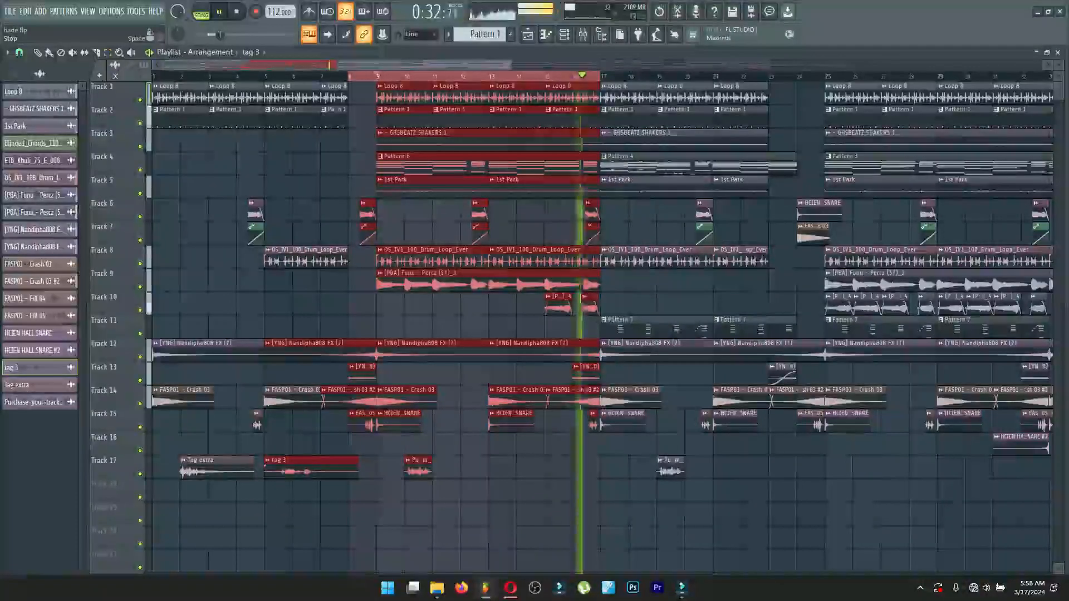
key("space")
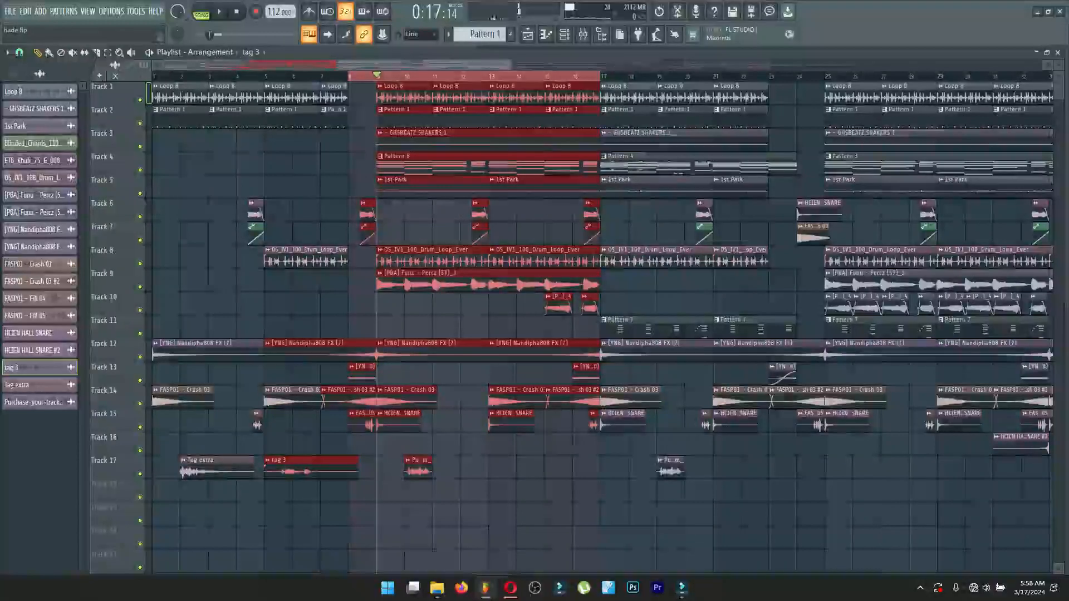
left_click_drag(162, 65, 258, 65)
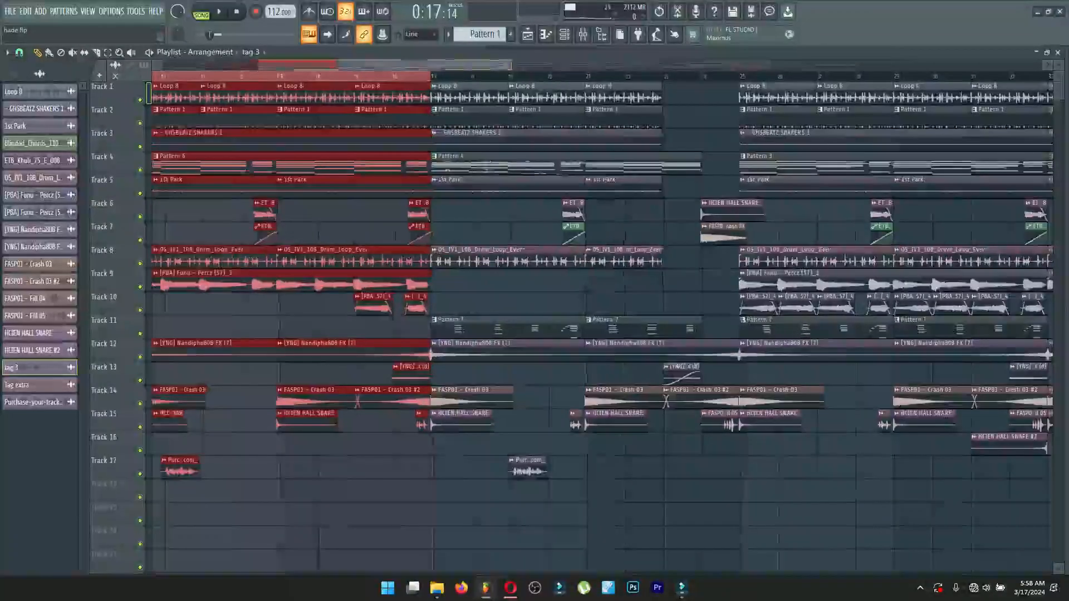
Solo Track 4, play its chords from bar 9, and select the Pattern 6 clip.
left_click_drag(323, 65, 279, 65)
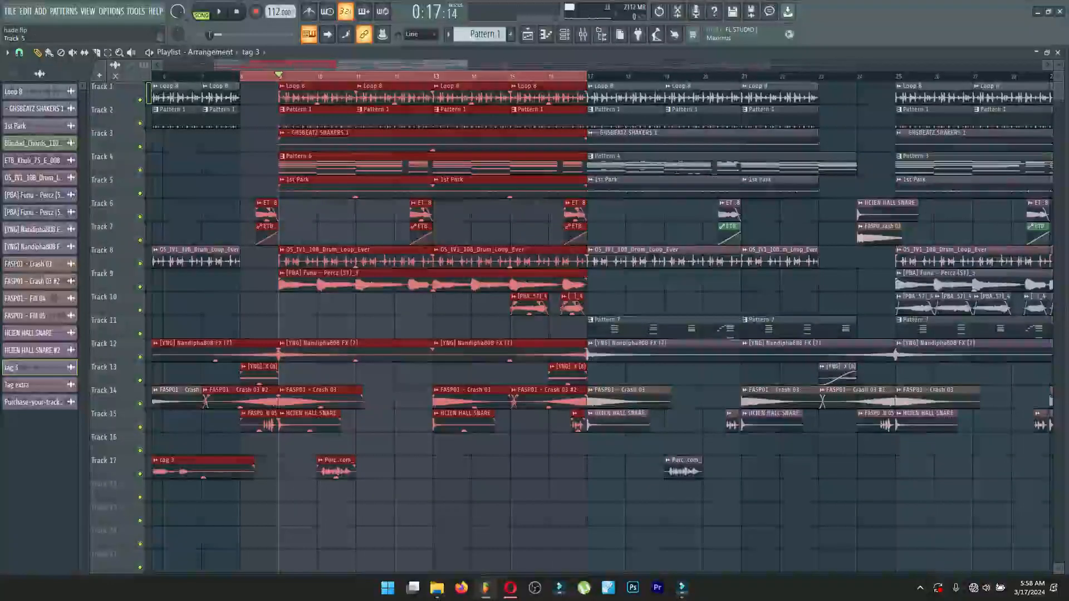
right_click(140, 170)
key("space")
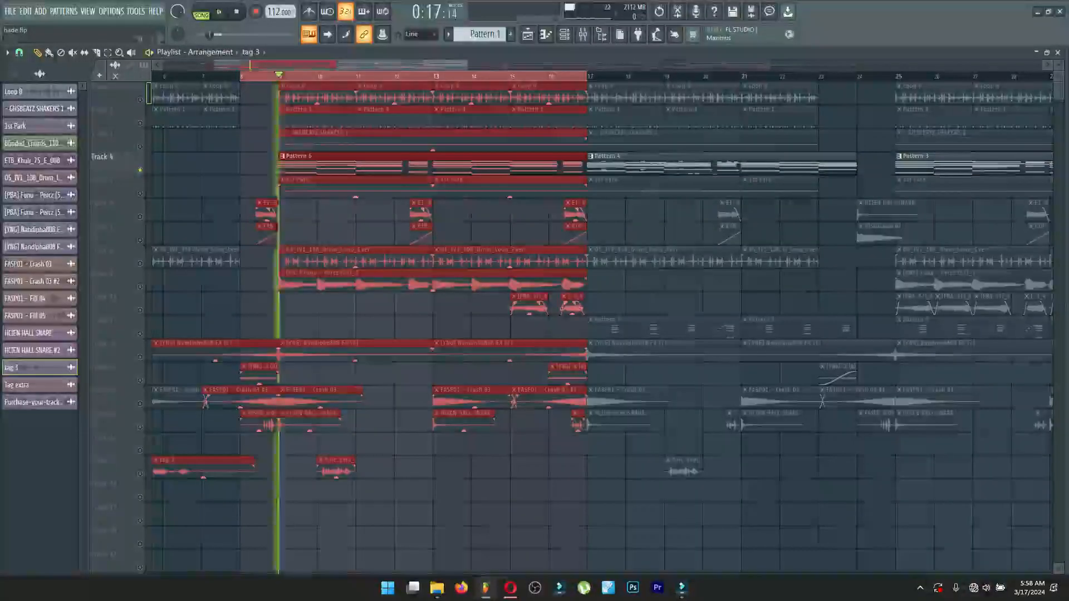
left_click(334, 165)
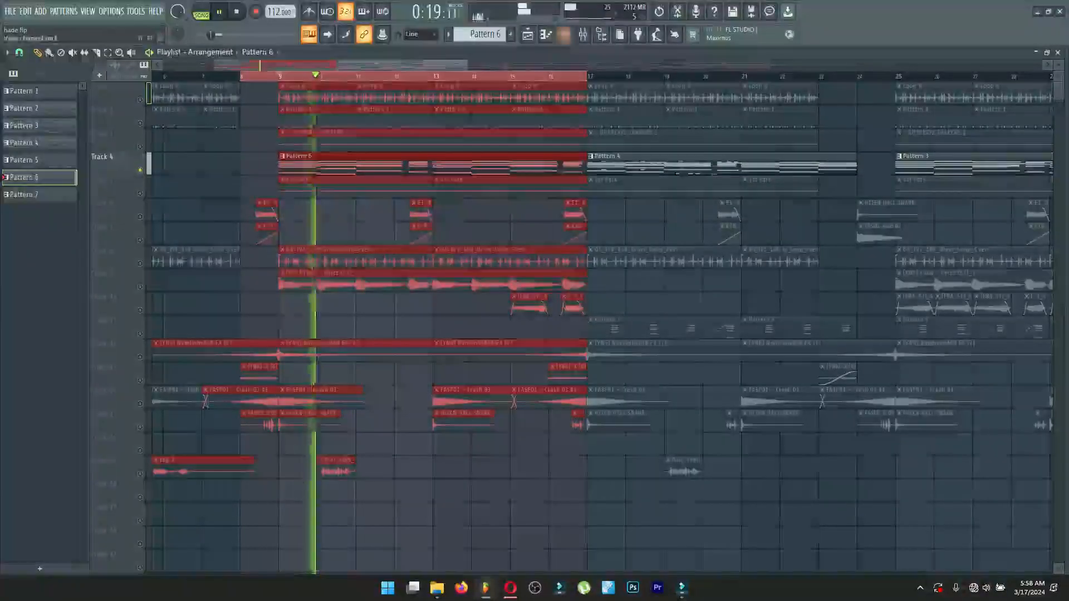
Examine the Lounge Lizard EP-4 notes of Pattern 6 during playback, stop, and open the instrument's settings.
key("F6")
key("F7")
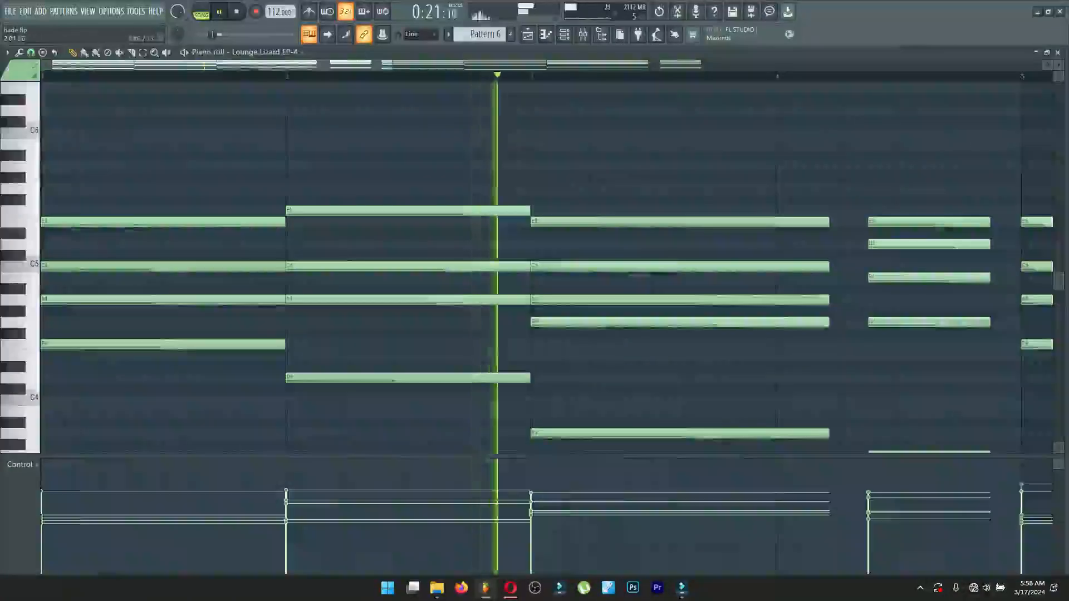
scroll(545, 267, "down", 5)
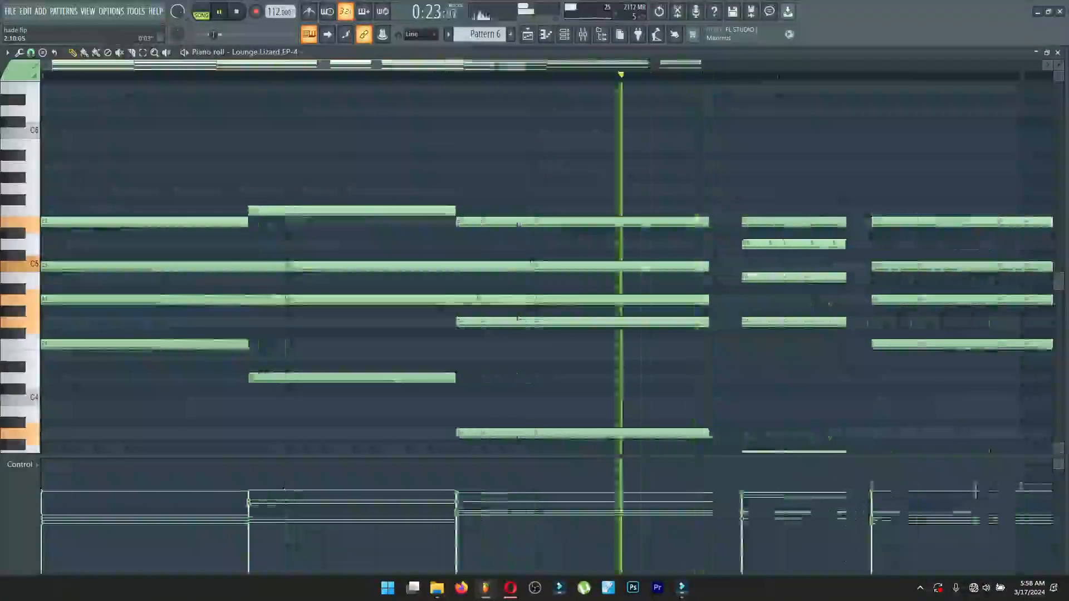
scroll(546, 267, "down", 2)
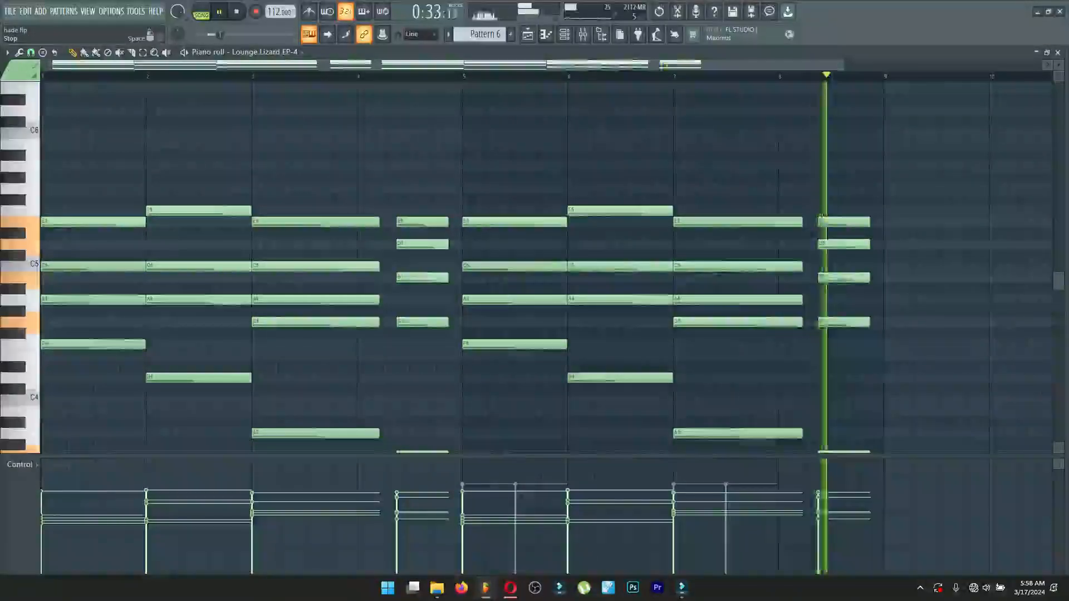
key("space")
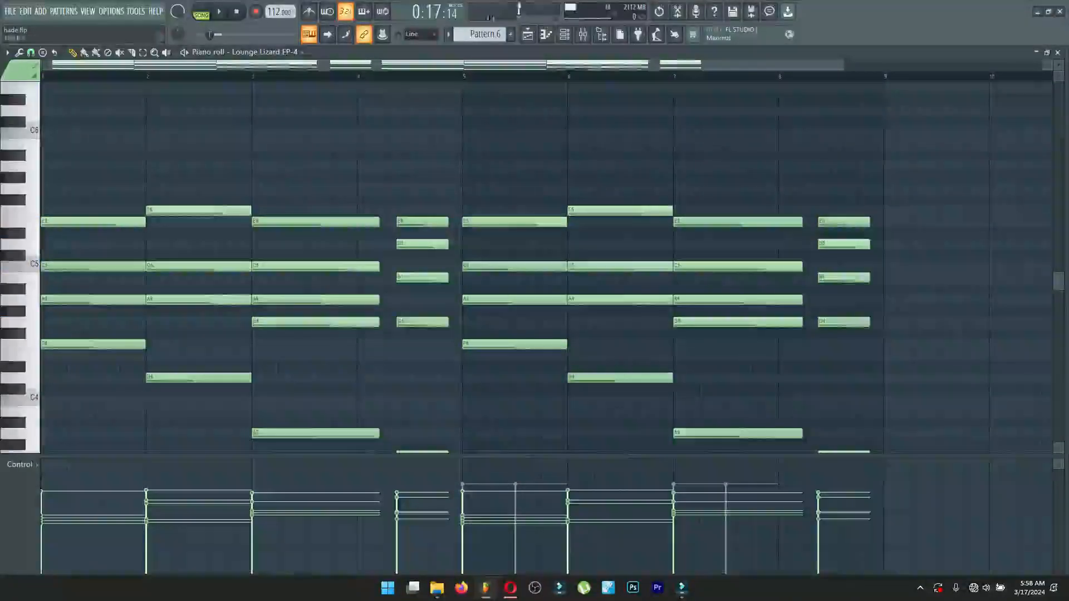
left_click(1057, 52)
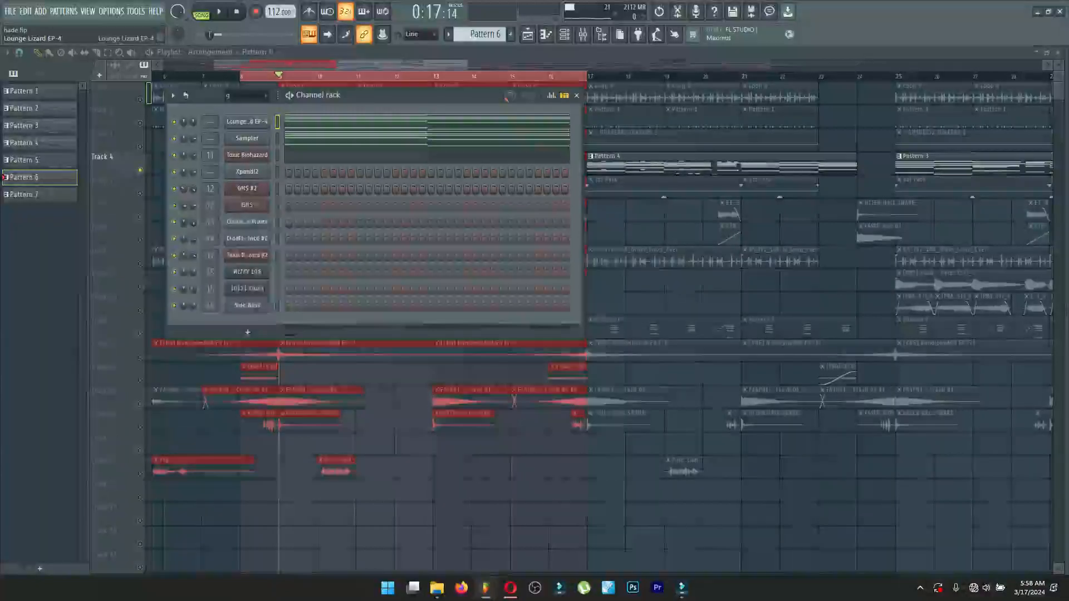
left_click(247, 121)
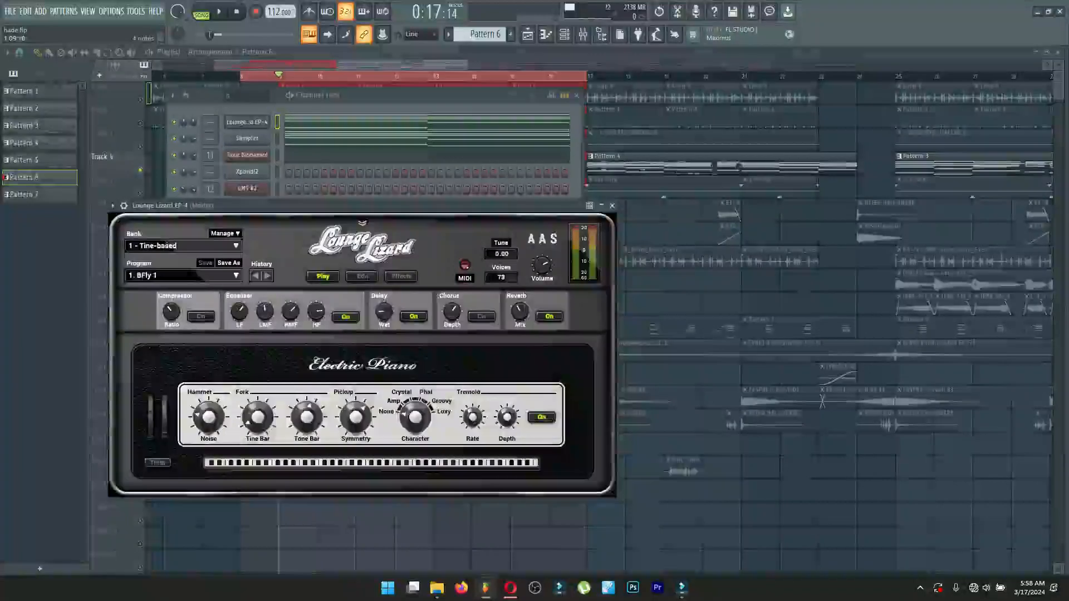
View the Toxic Biohazard notes of Pattern 6, play them from bar 13, and close the piano roll.
left_click(421, 158)
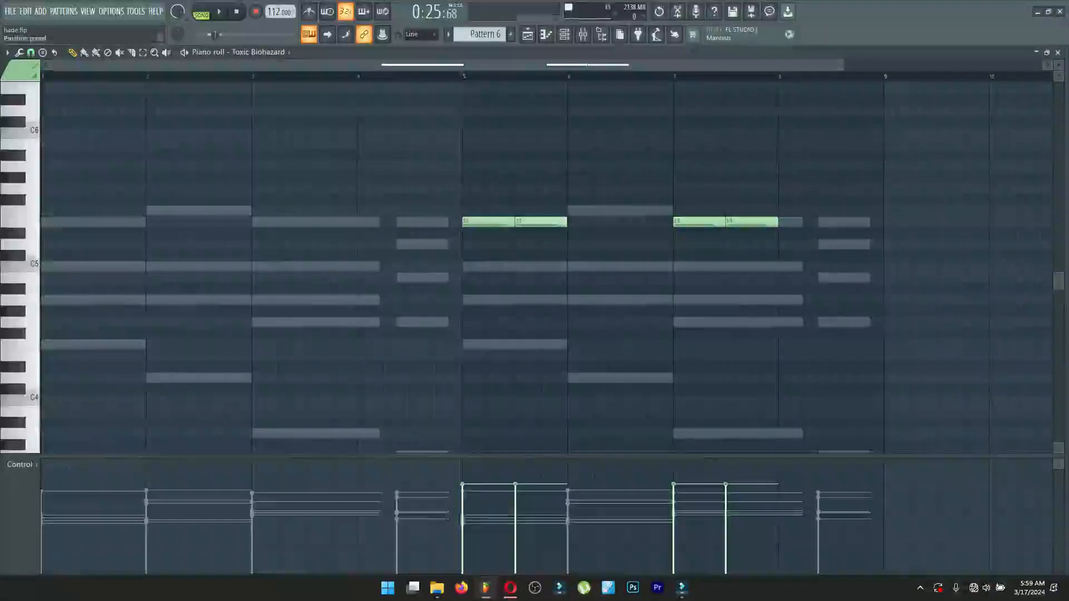
key("space")
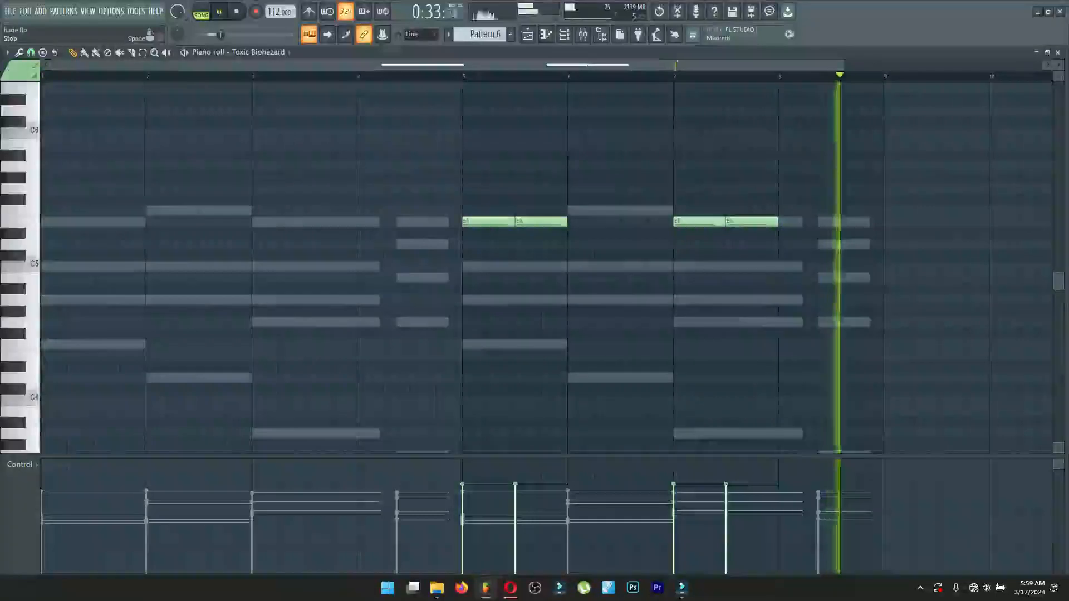
key("space")
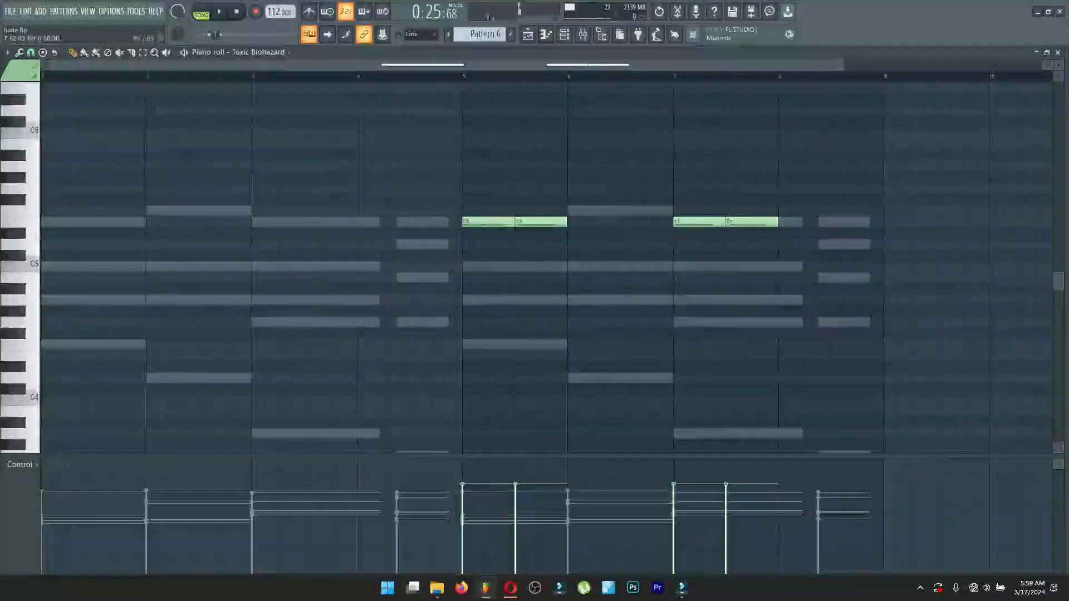
key("F7")
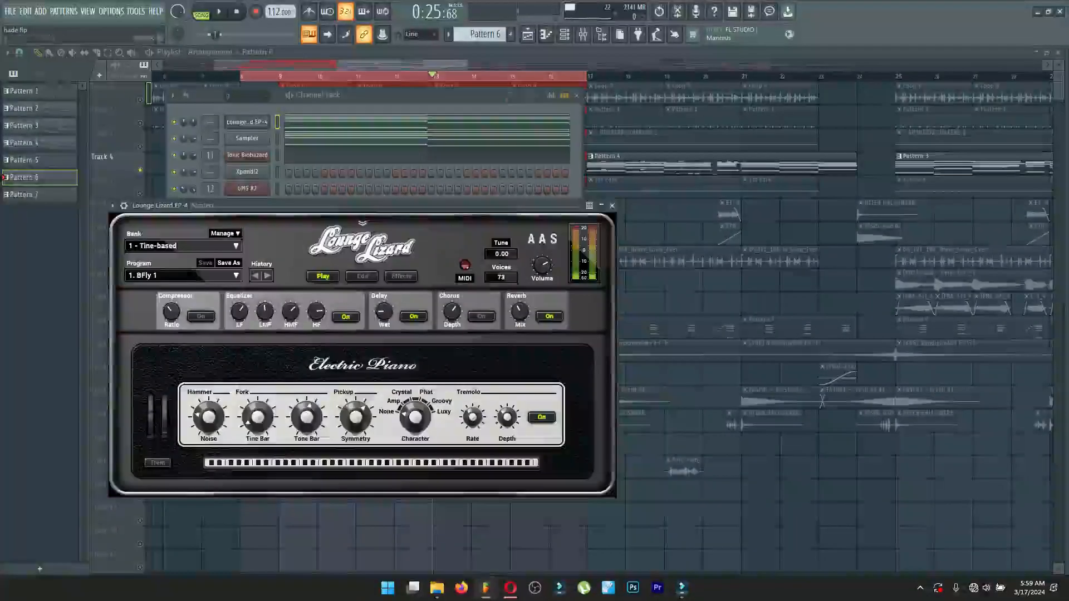
Open the Toxic Biohazard instrument, view the Angel Voice preset in the Pads bank of its Presets Library, and close both windows.
left_click(247, 155)
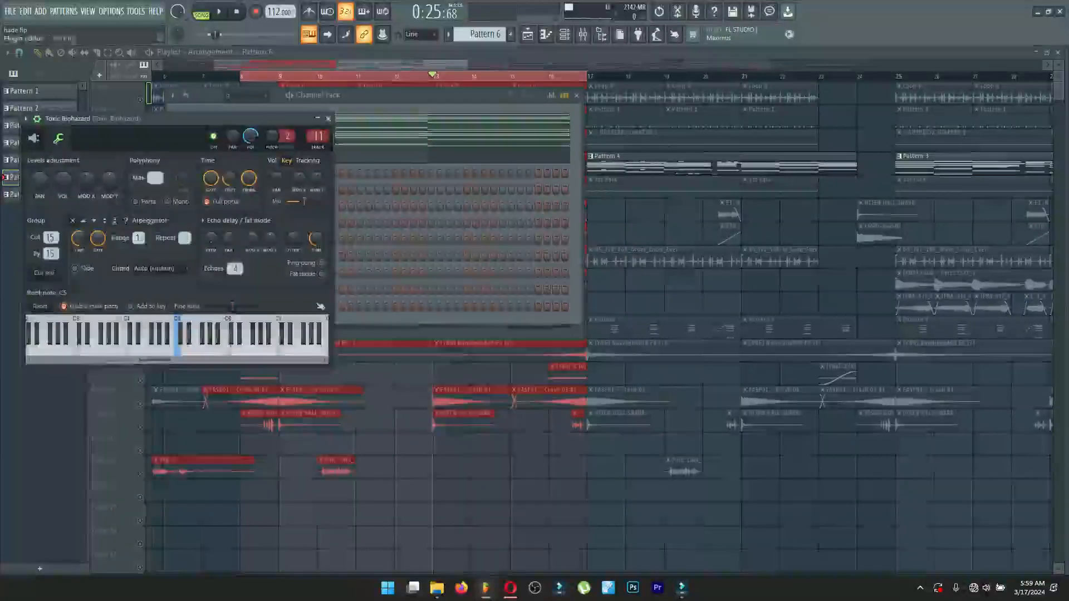
left_click(34, 138)
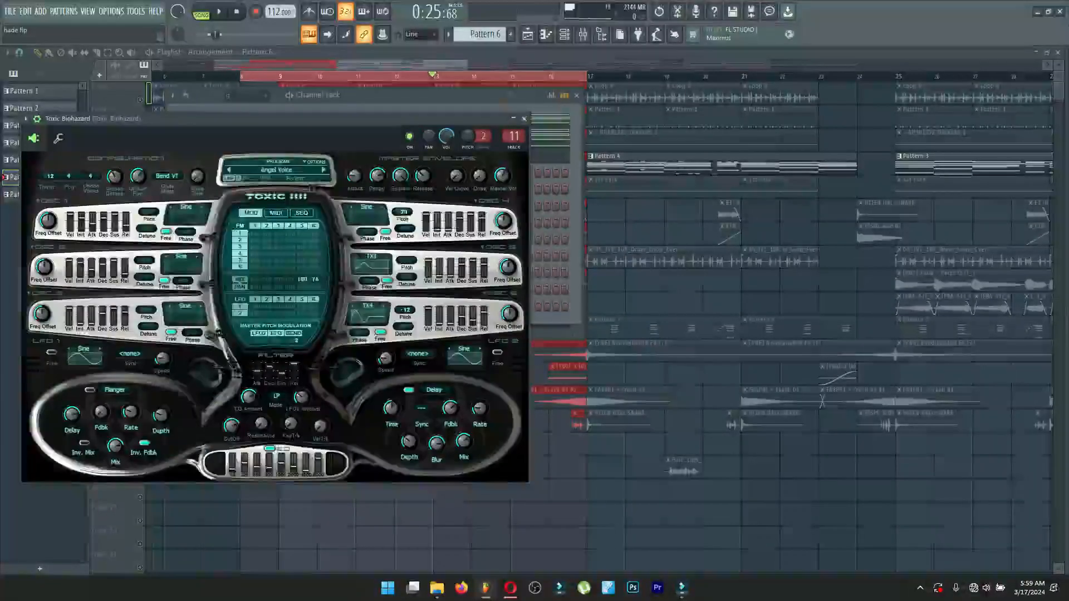
left_click(276, 170)
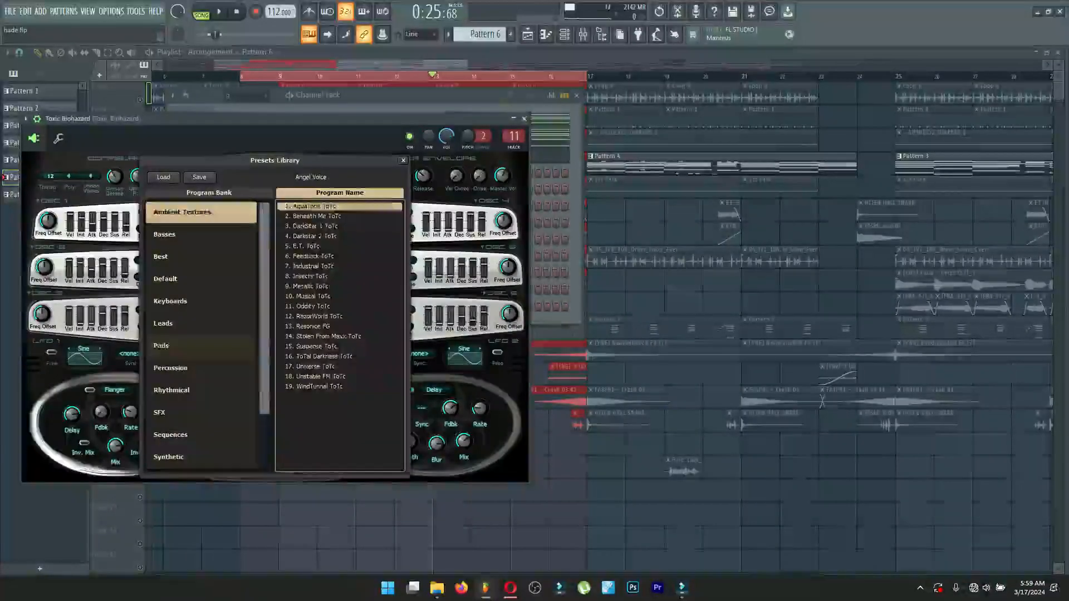
left_click(201, 345)
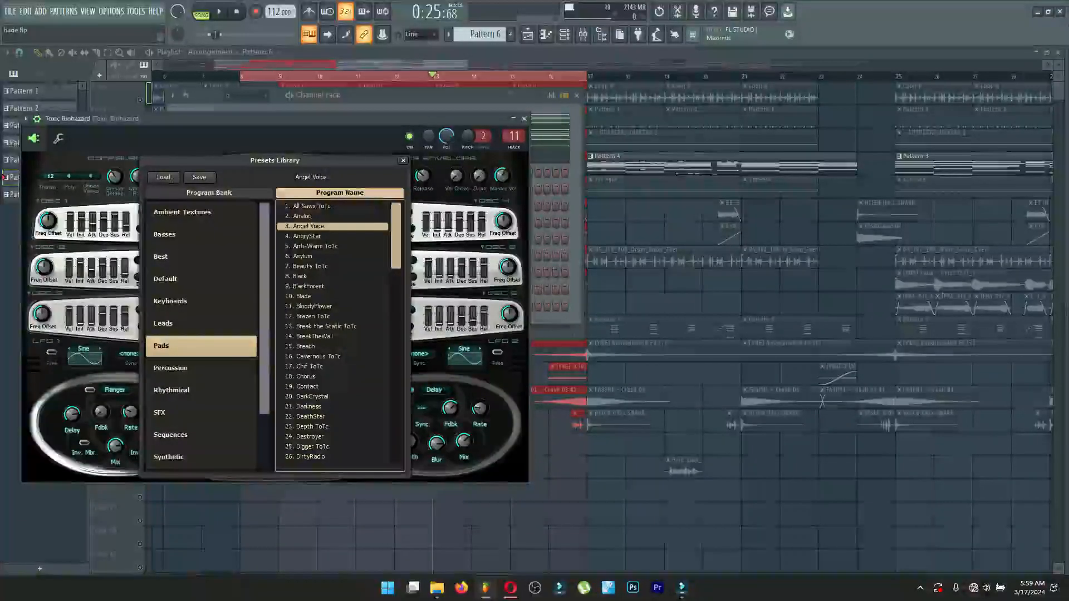
key("Escape")
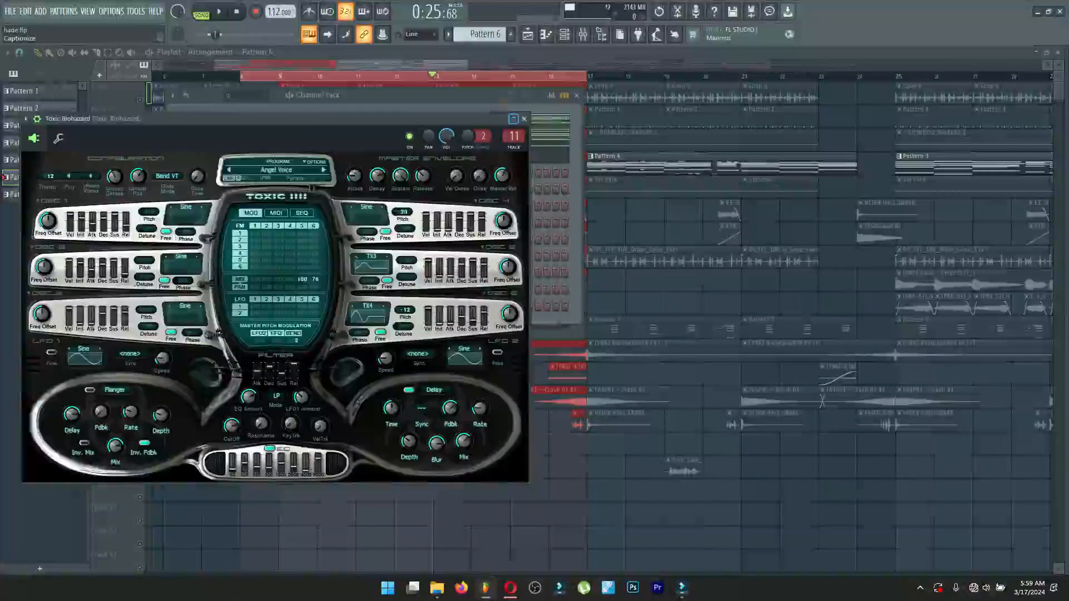
left_click(524, 119)
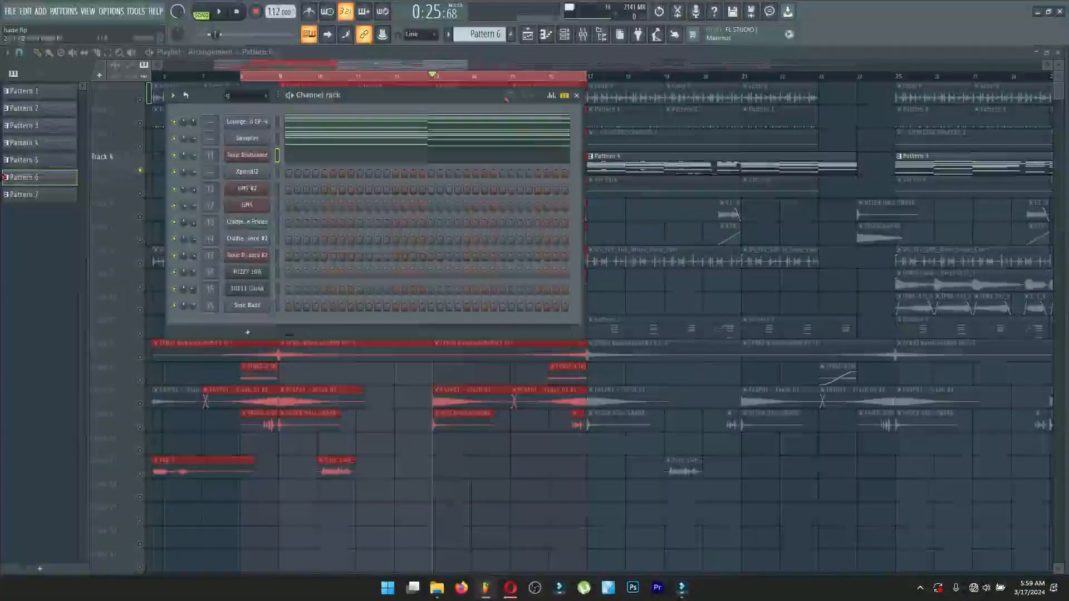
Return the playhead to bar 9, solo Track 5, and play its 1st Park clips with the channel rack closed.
left_click(577, 95)
left_click(279, 76)
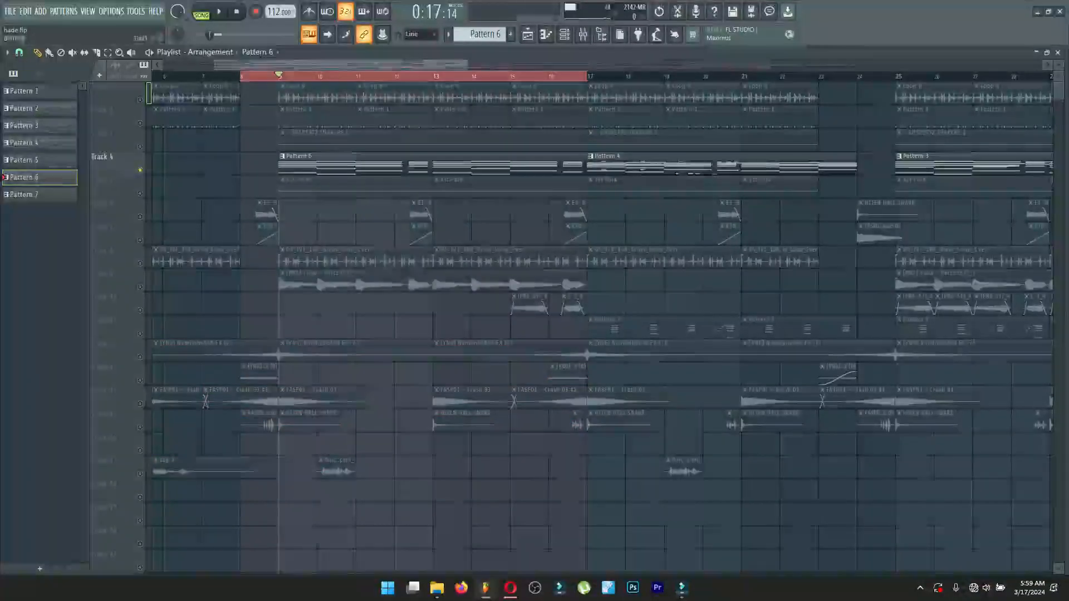
right_click(140, 194)
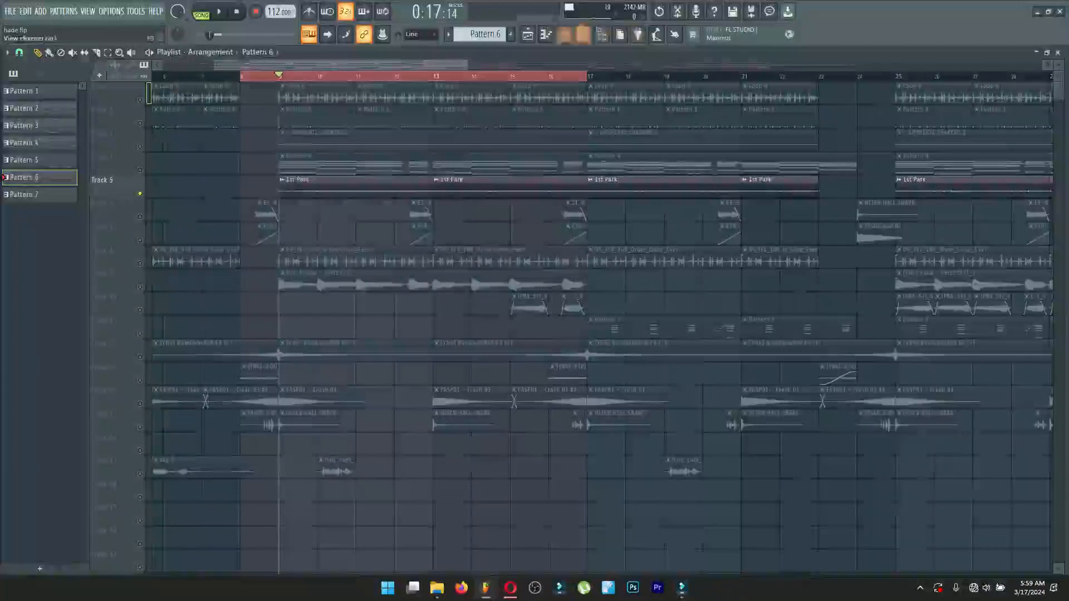
left_click(564, 34)
key("space")
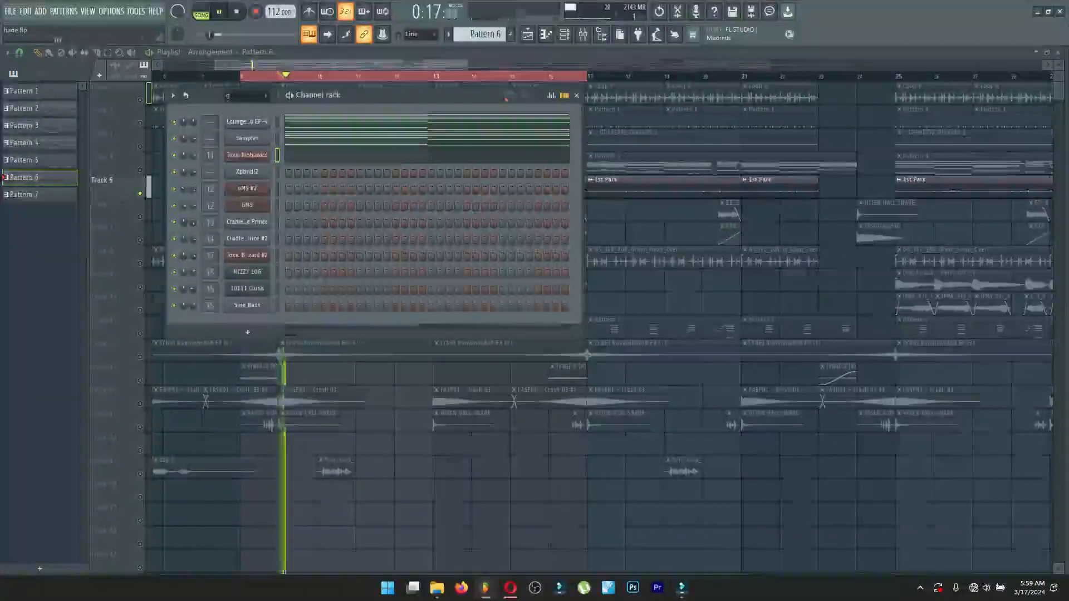
key("F6")
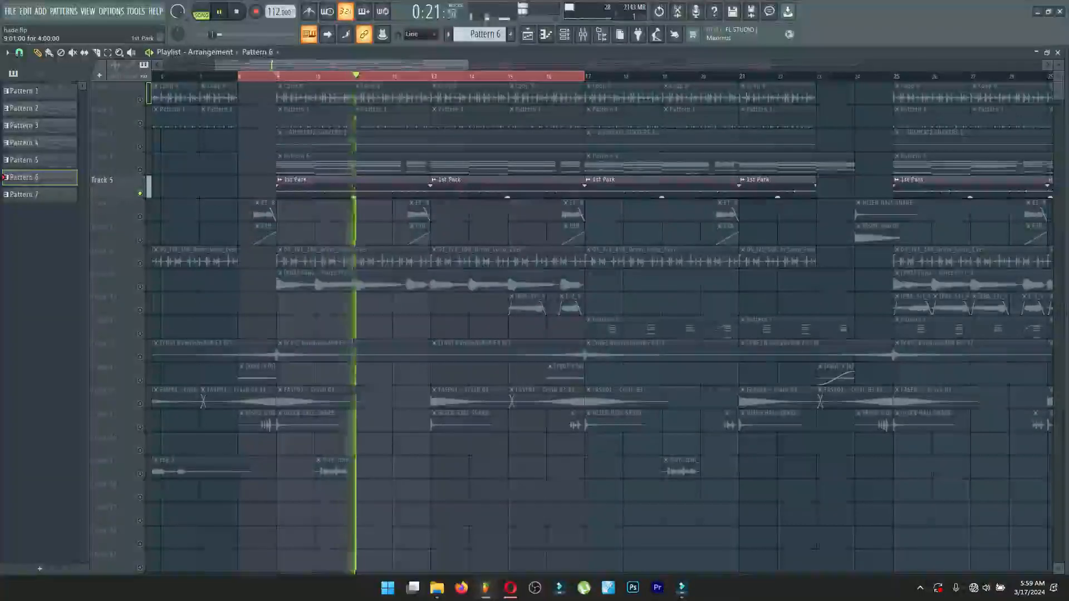
View the 1st Park clip's sample settings, show its file in the browser, stop playback, and close the settings.
double_click(323, 187)
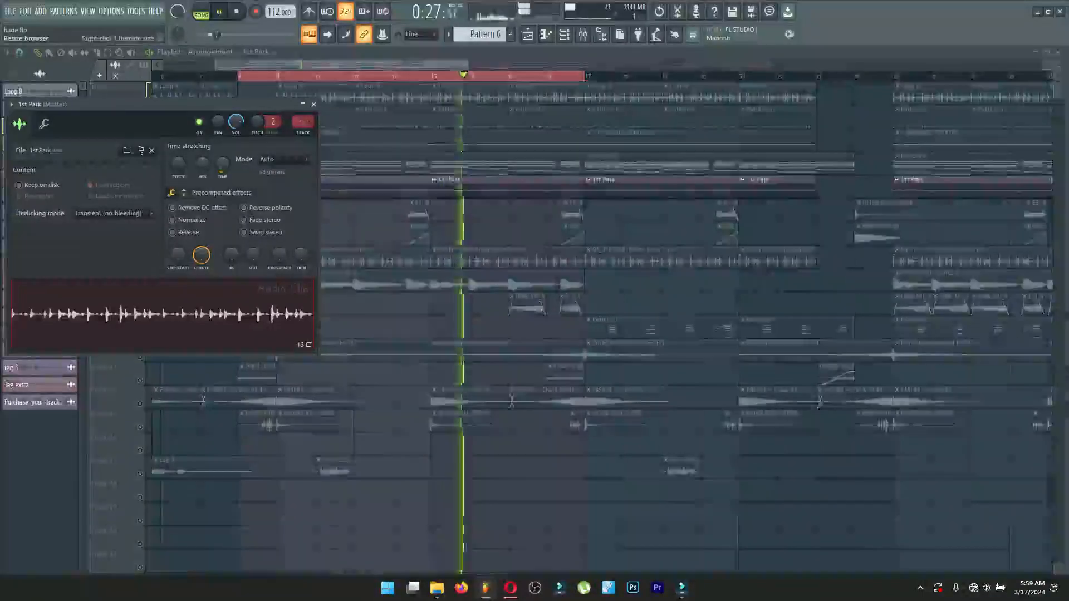
key("alt+F8")
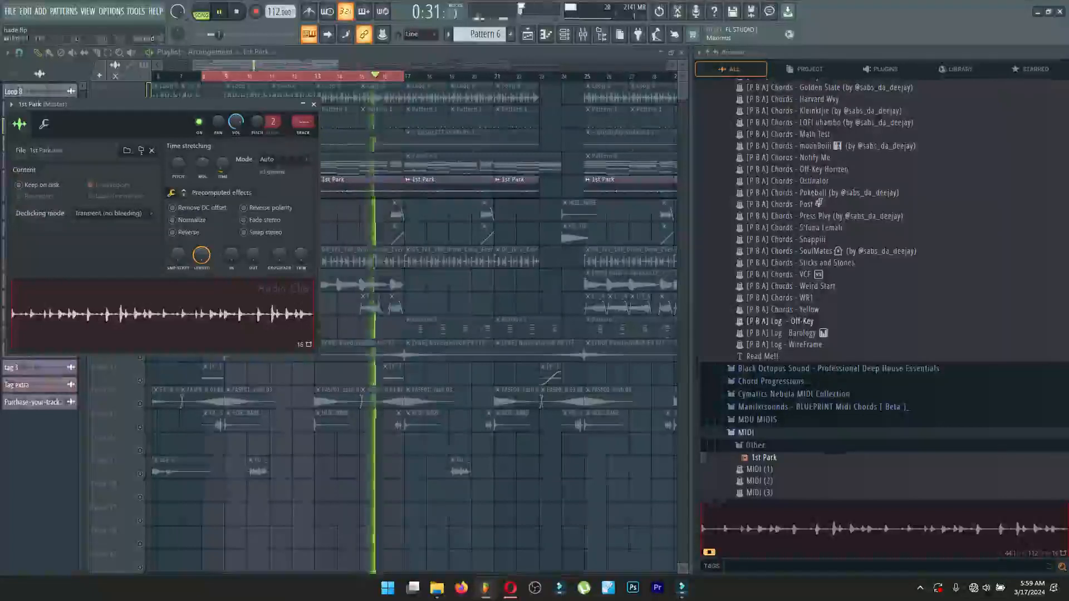
key("space")
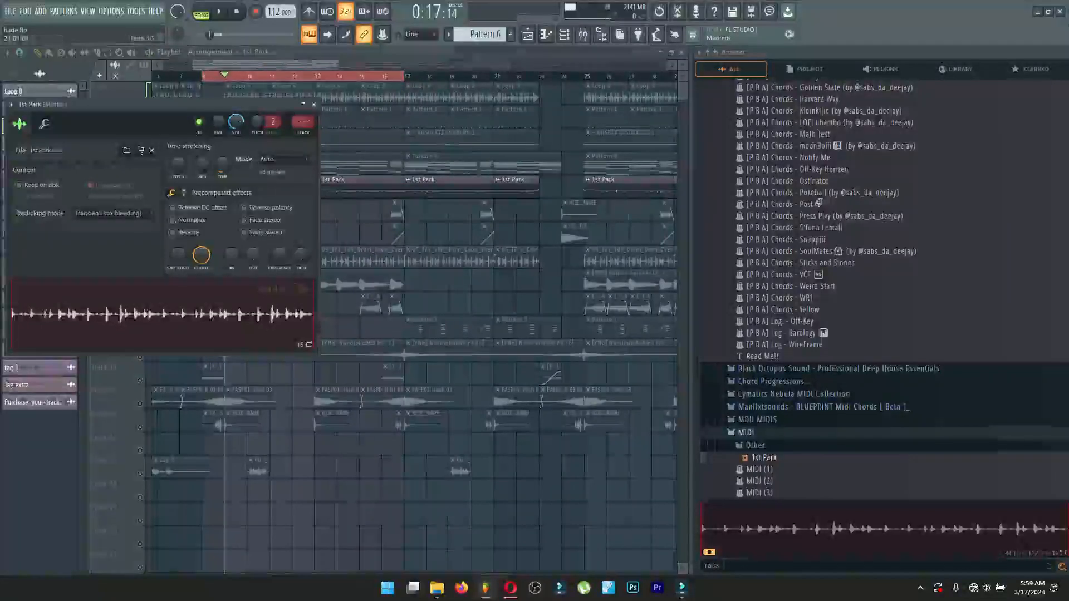
key("Escape")
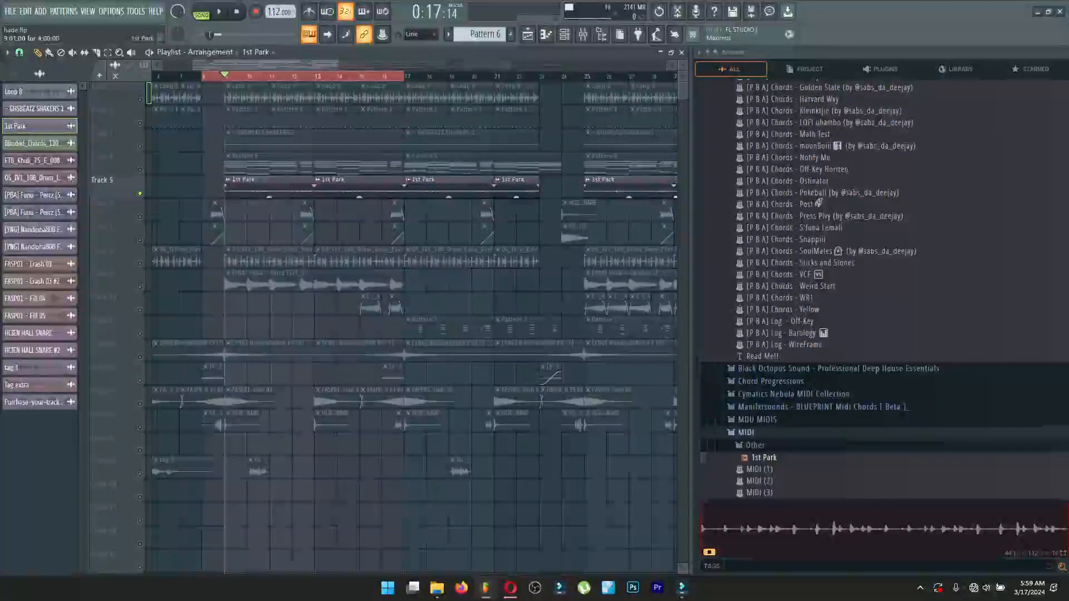
Collapse the PBA Candy Series Vol.2 folder under Amapino Midi and shrink the browser out of view.
scroll(883, 289, "up", 4)
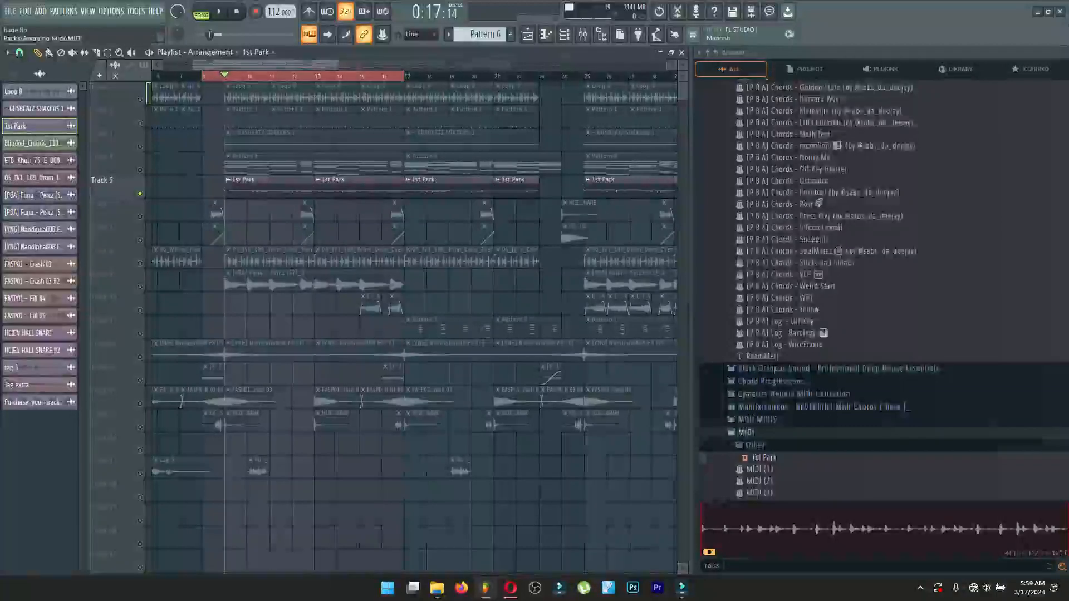
scroll(882, 290, "up", 4)
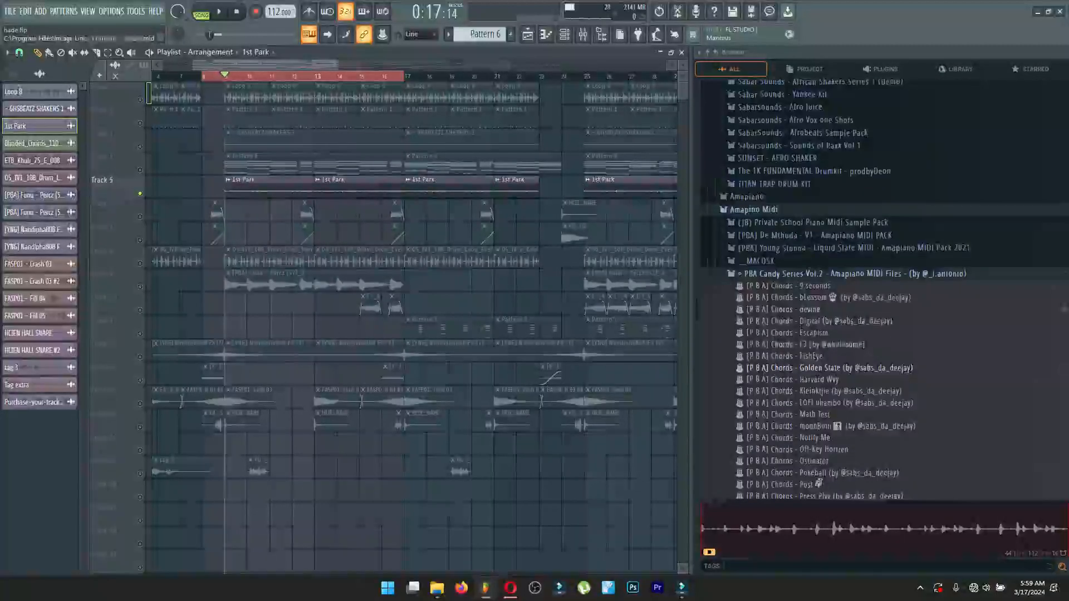
left_click(852, 273)
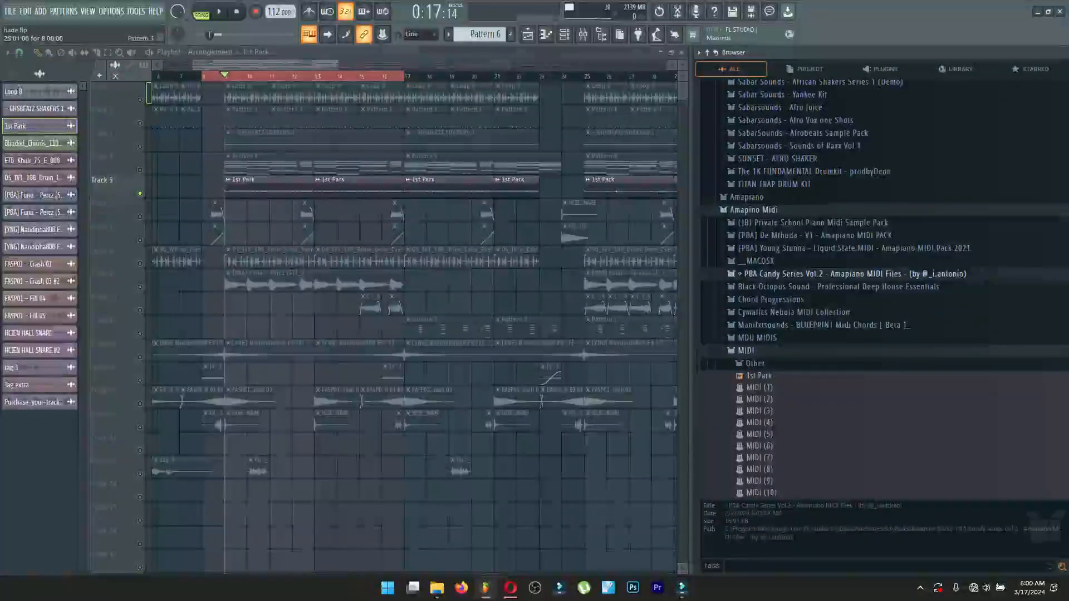
left_click_drag(692, 363, 1065, 363)
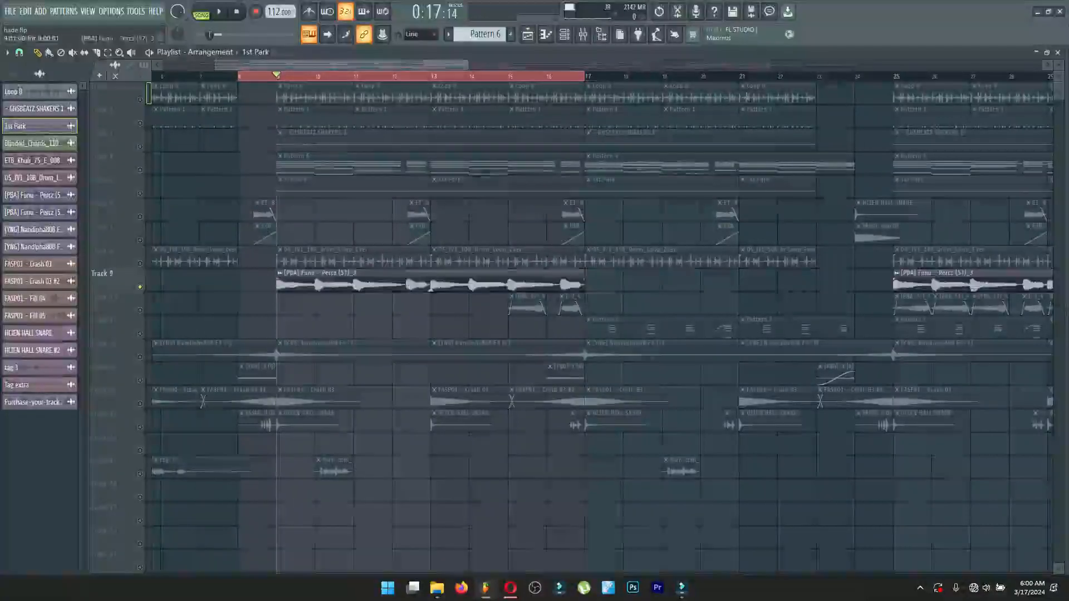
Play the soloed [PBA] Funu - Percz (57)_3 loop on Track 9, and view and close its sample settings.
key("space")
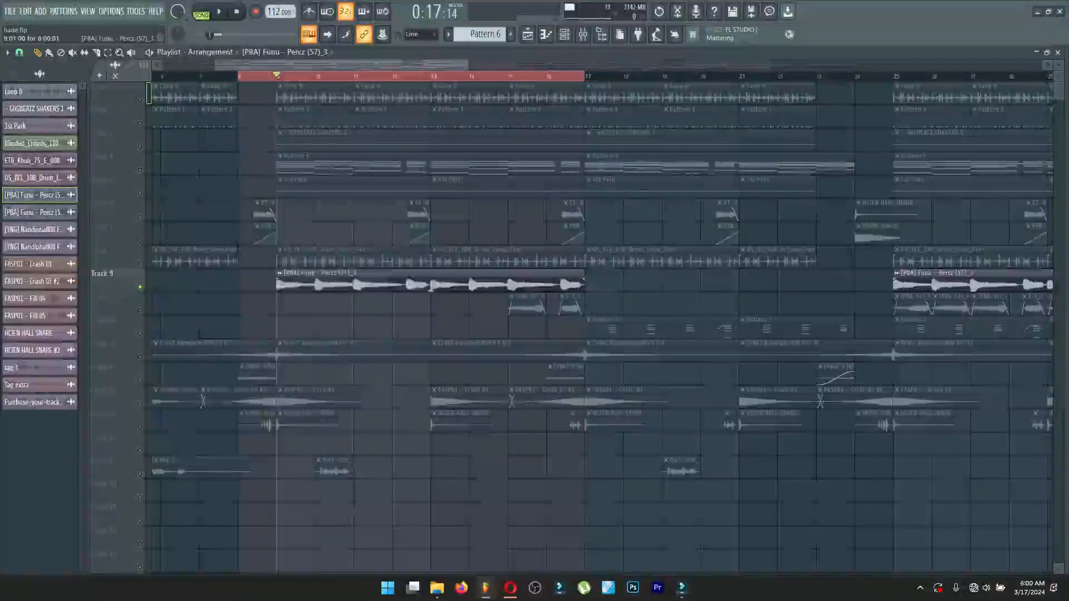
double_click(315, 284)
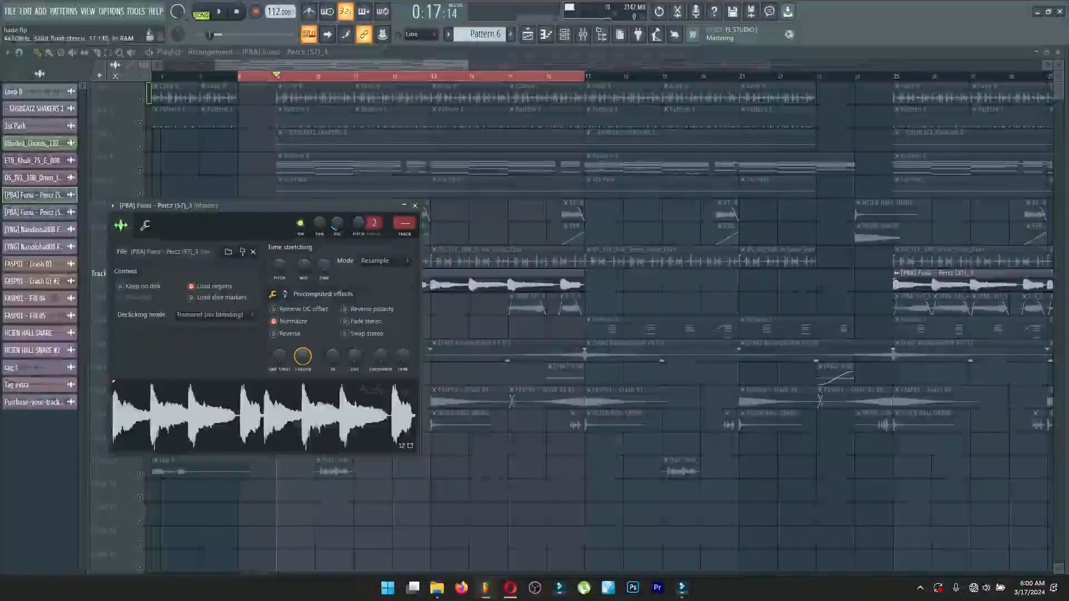
left_click(415, 206)
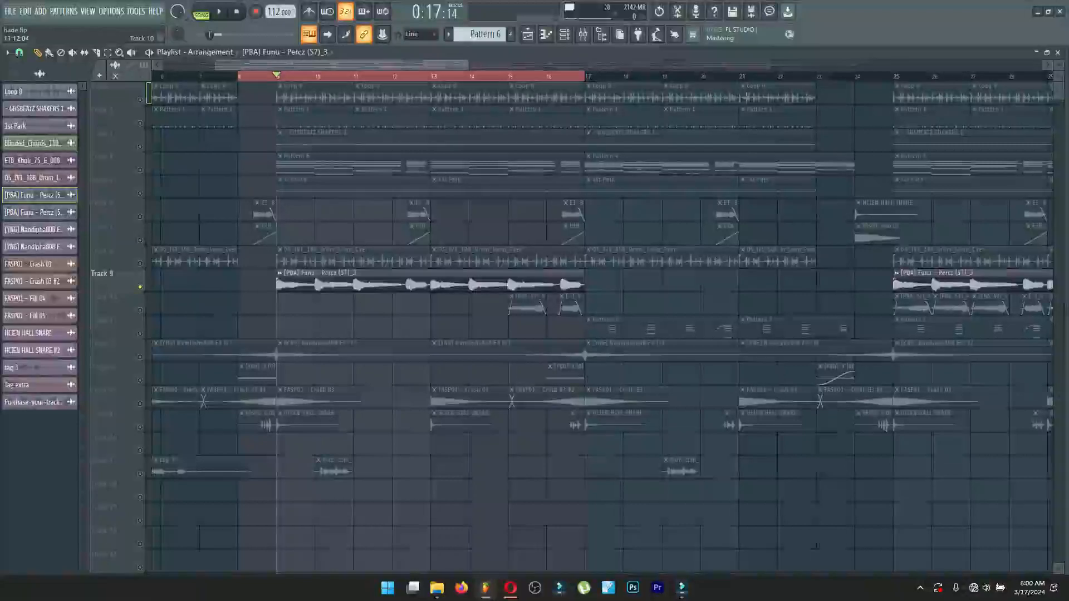
scroll(384, 309, "down", 2)
scroll(446, 332, "up", 2)
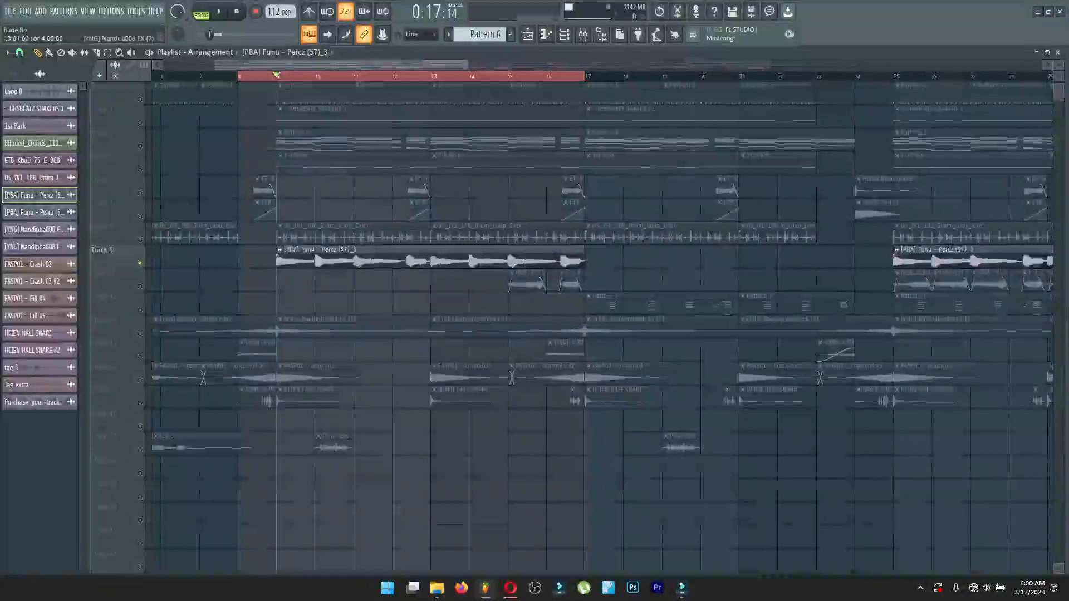
Turn all tracks back on, select bars 17 to 25 on the timeline, and play that section.
scroll(445, 331, "up", 1)
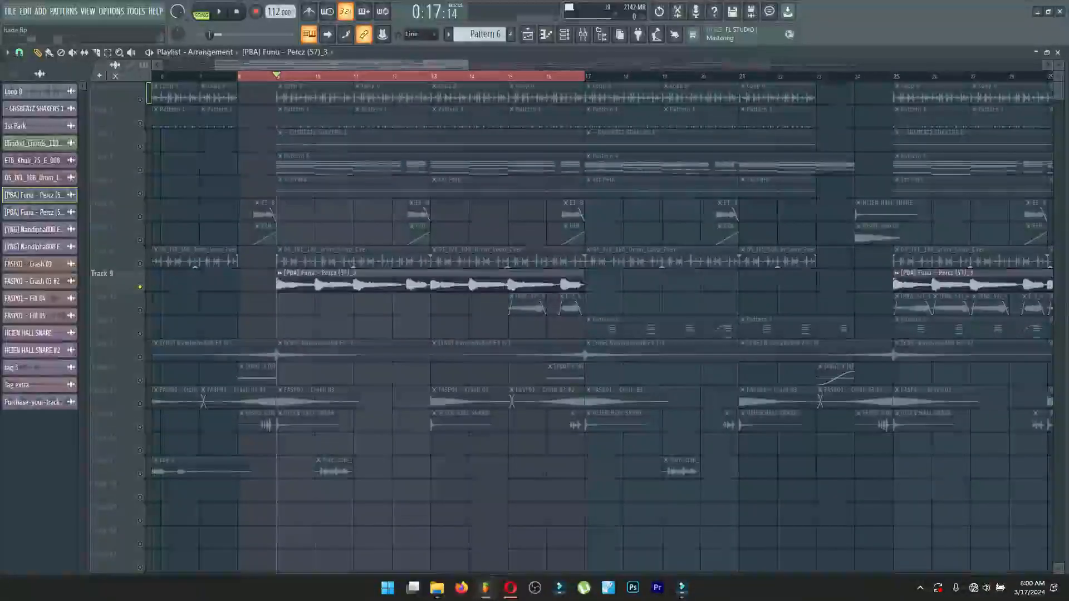
left_click(107, 52)
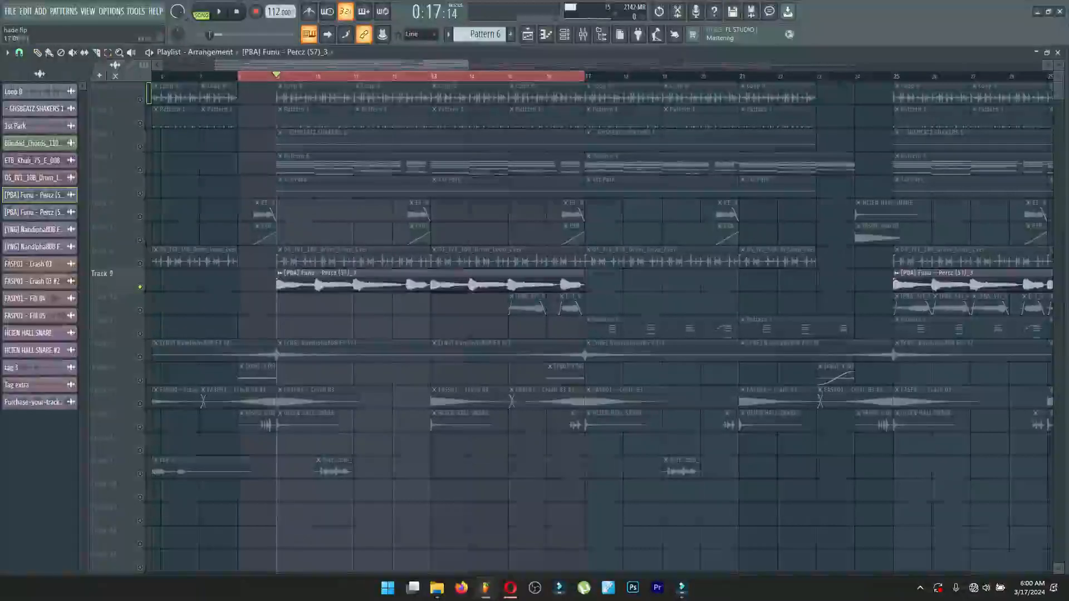
left_click_drag(586, 76, 893, 77)
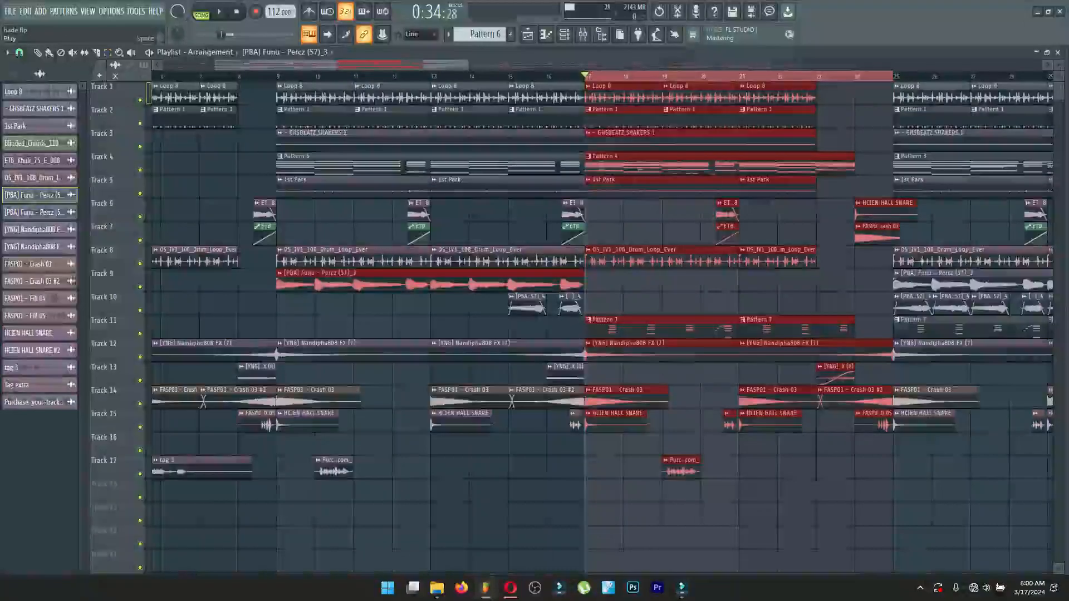
key("space")
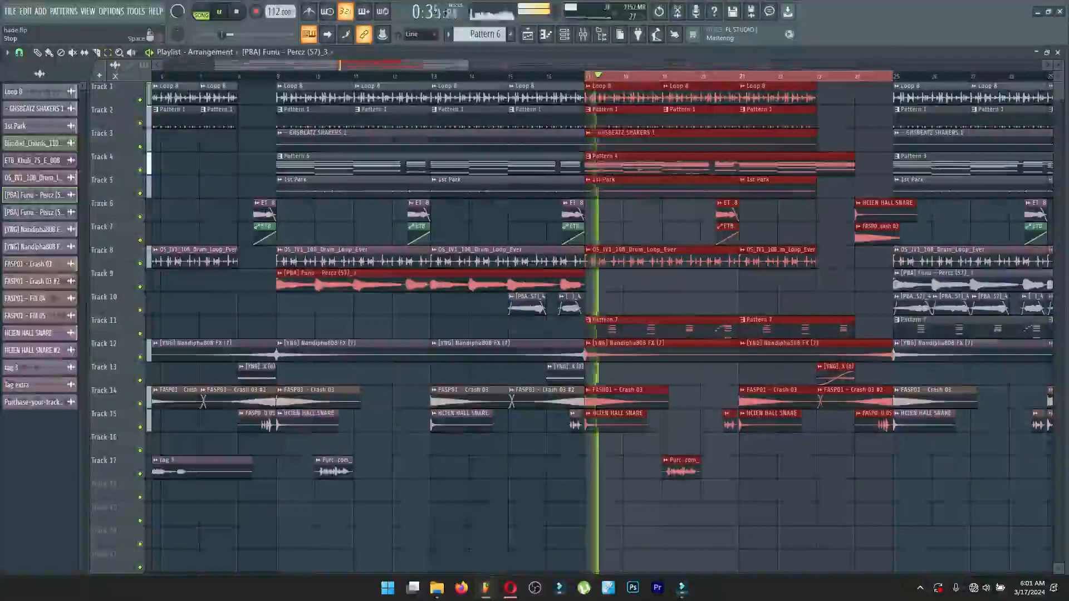
key("space")
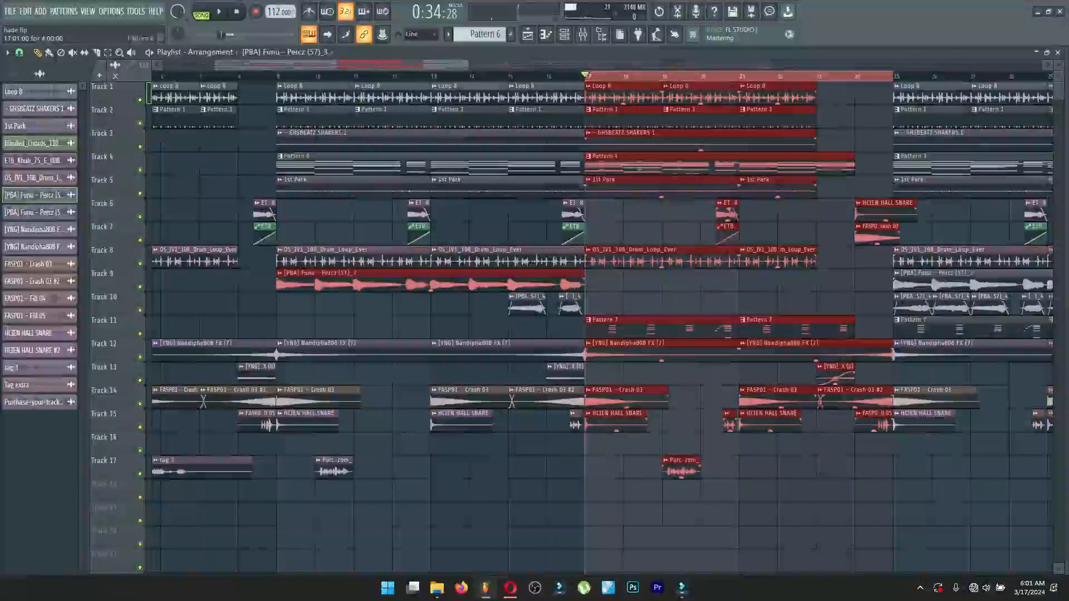
Solo the MIZZY LOG channel of Pattern 4, play it in pattern mode, and view its notes in the piano roll.
left_click(668, 162)
left_click(563, 34)
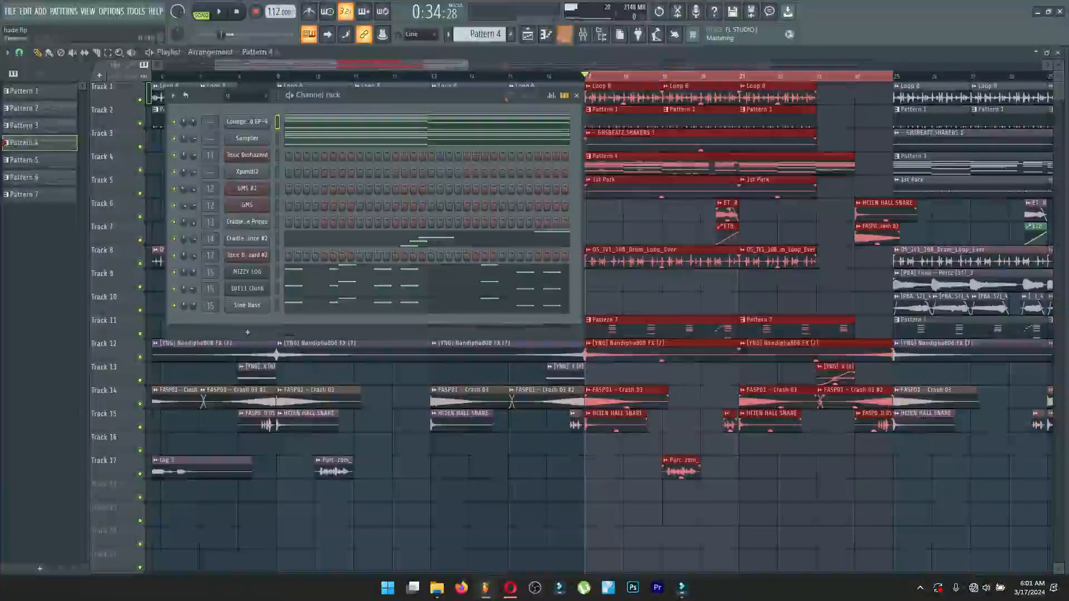
right_click(175, 272)
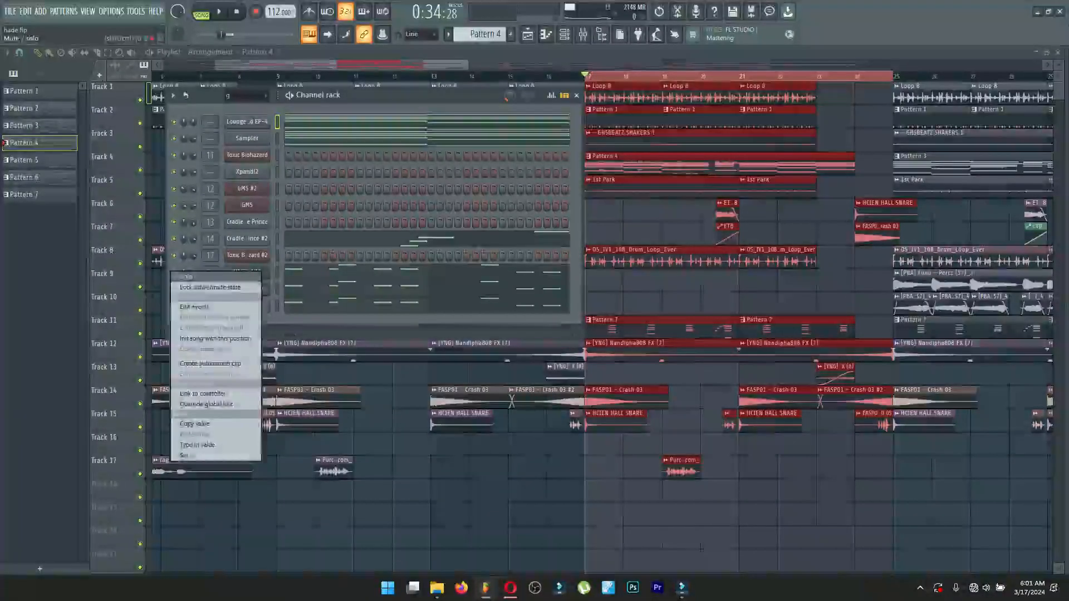
left_click(192, 285)
left_click(201, 12)
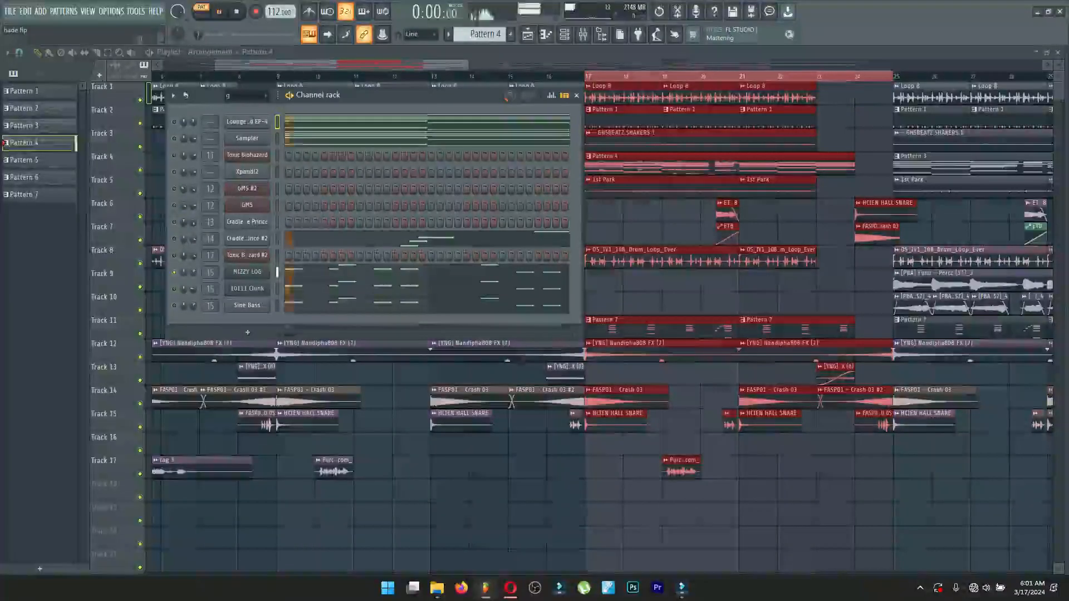
left_click(428, 273)
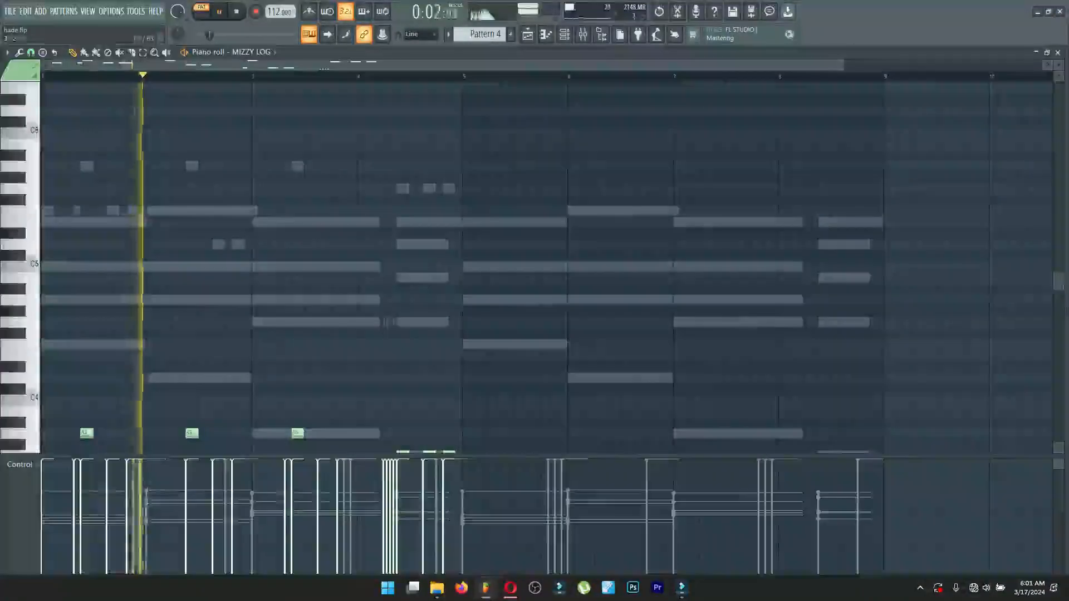
scroll(538, 305, "down", 3)
scroll(531, 267, "down", 5)
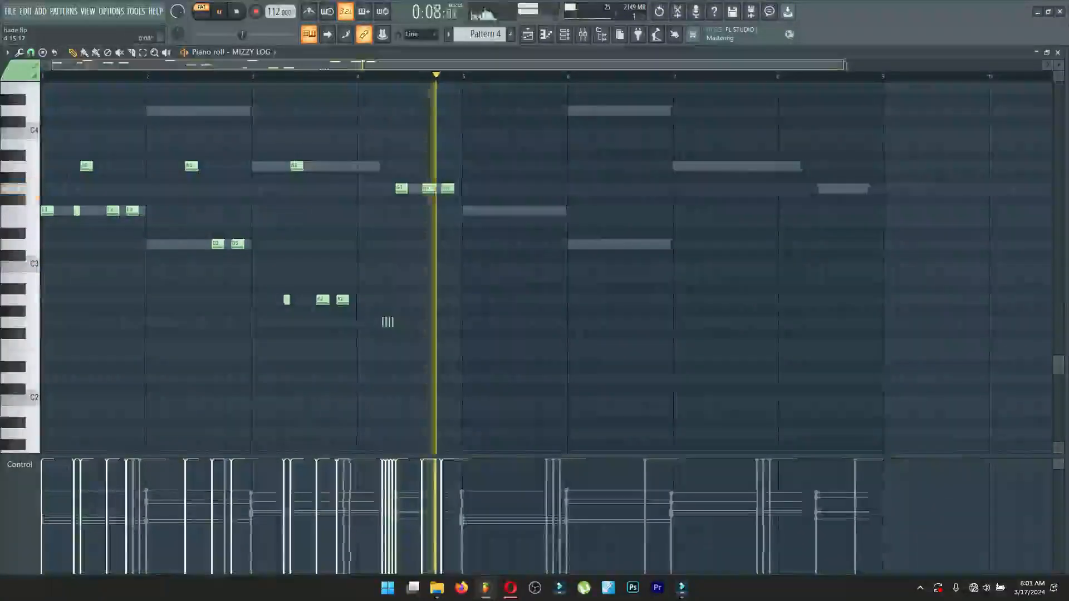
key("space")
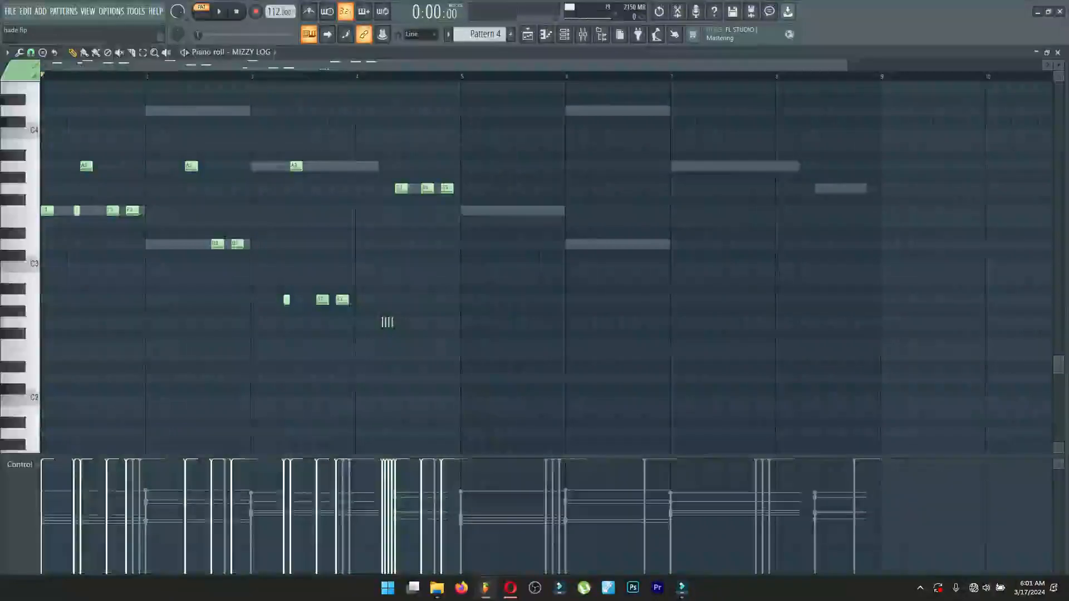
left_click(1057, 52)
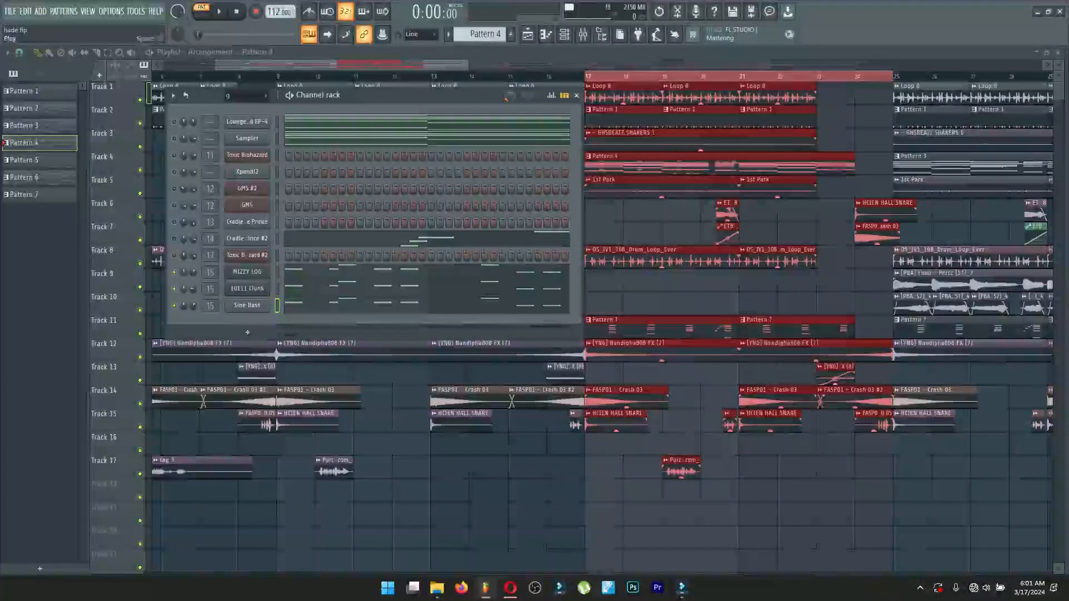
Play Pattern 4's MIZZY LOG channel layered with the Sine Bass and the channel between them, viewing the MIZZY LOG notes.
key("space")
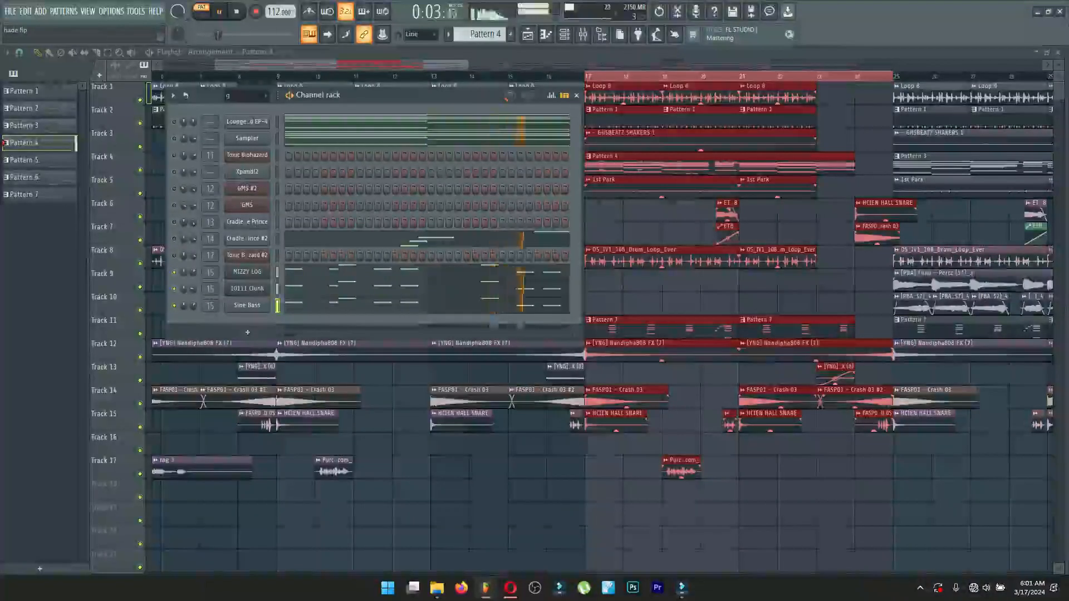
left_click(385, 269)
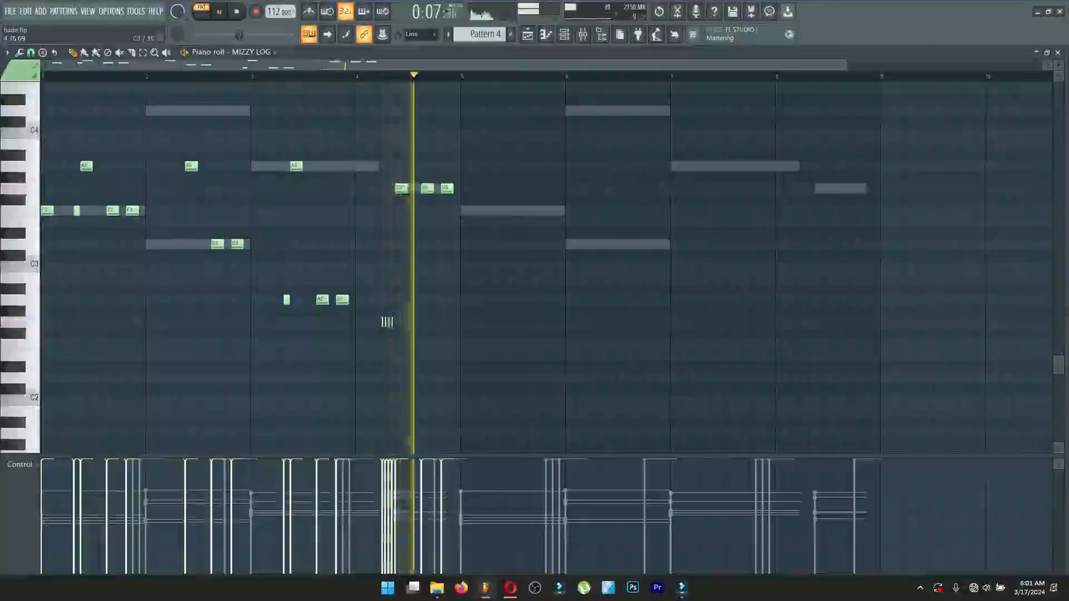
key("space")
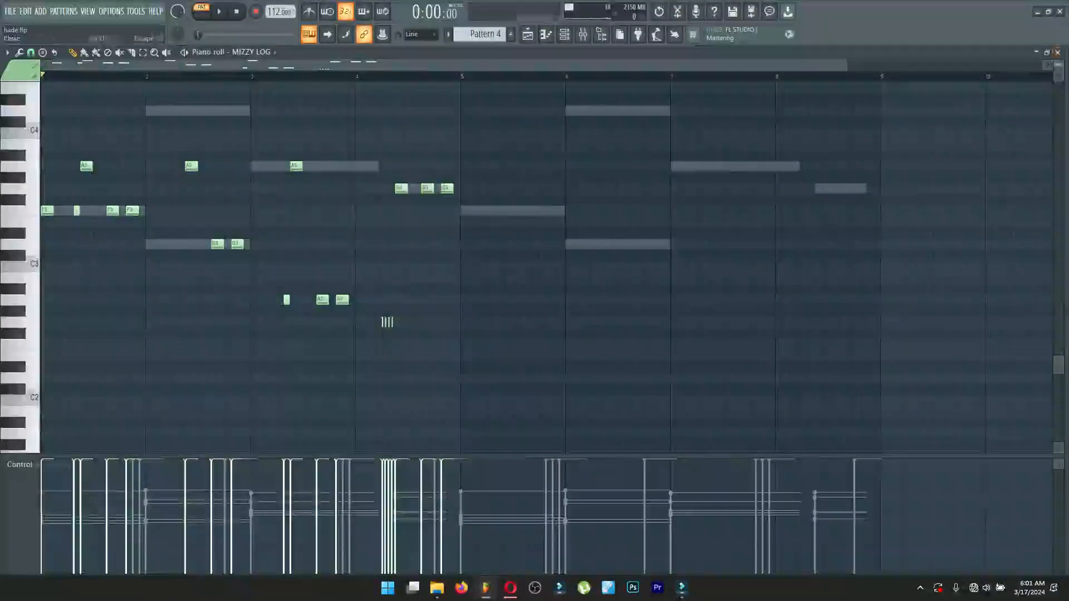
left_click(1057, 52)
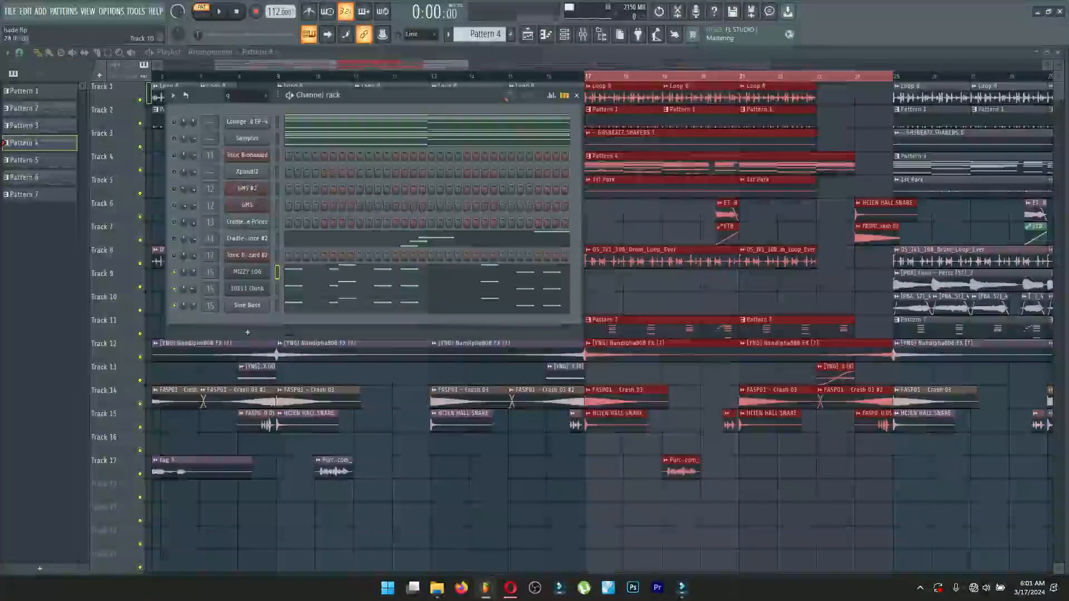
Clear the clip selection, pick Pattern 7 from Track 11, and play its GMS channel while viewing the notes in the piano roll.
left_click(860, 443)
left_click(660, 322)
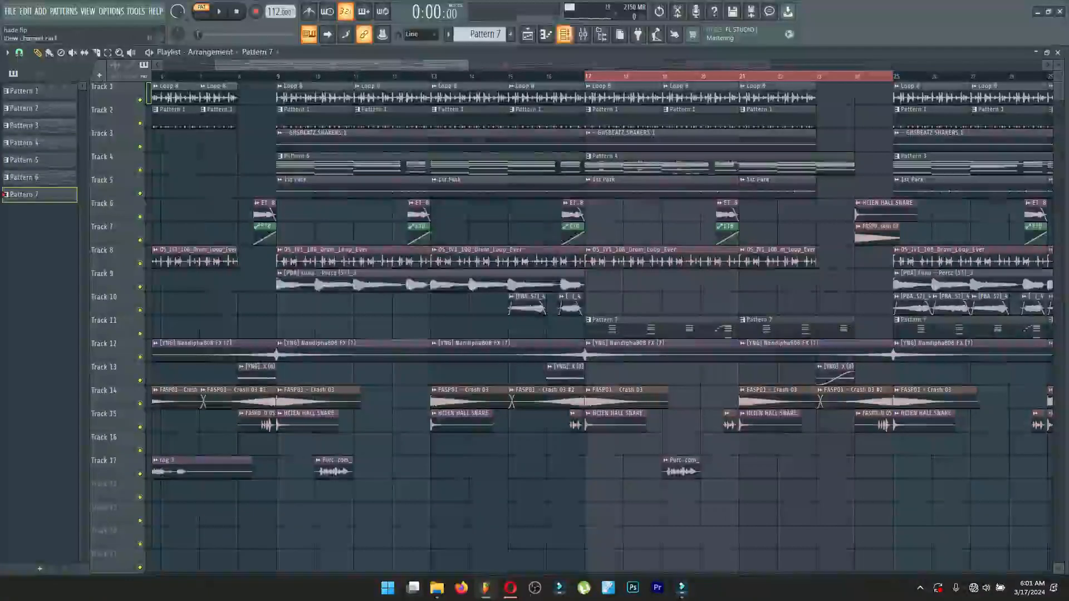
left_click(564, 34)
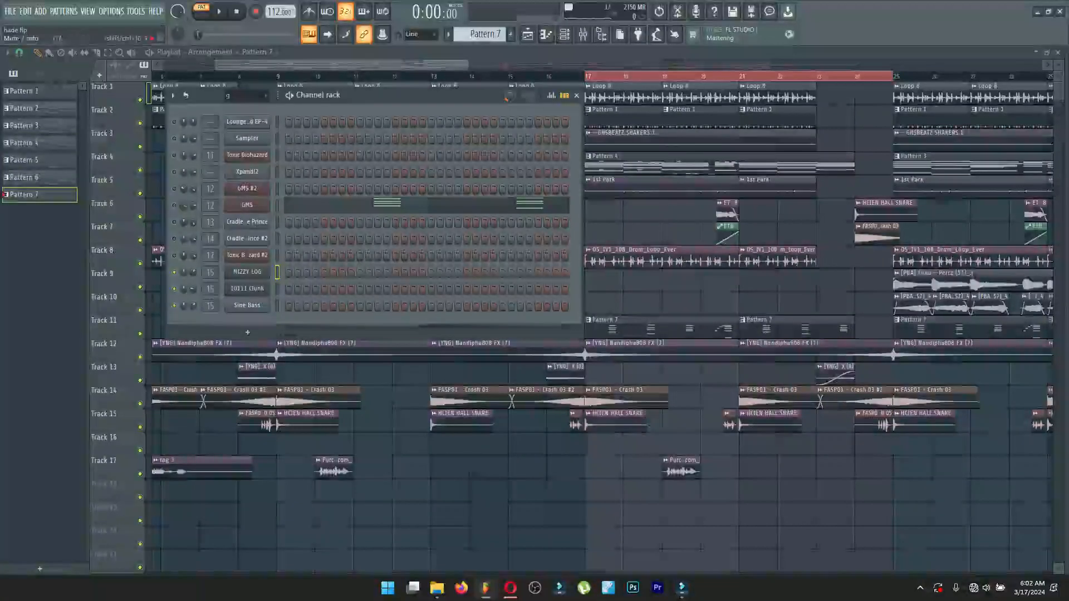
right_click(254, 205)
left_click(250, 211)
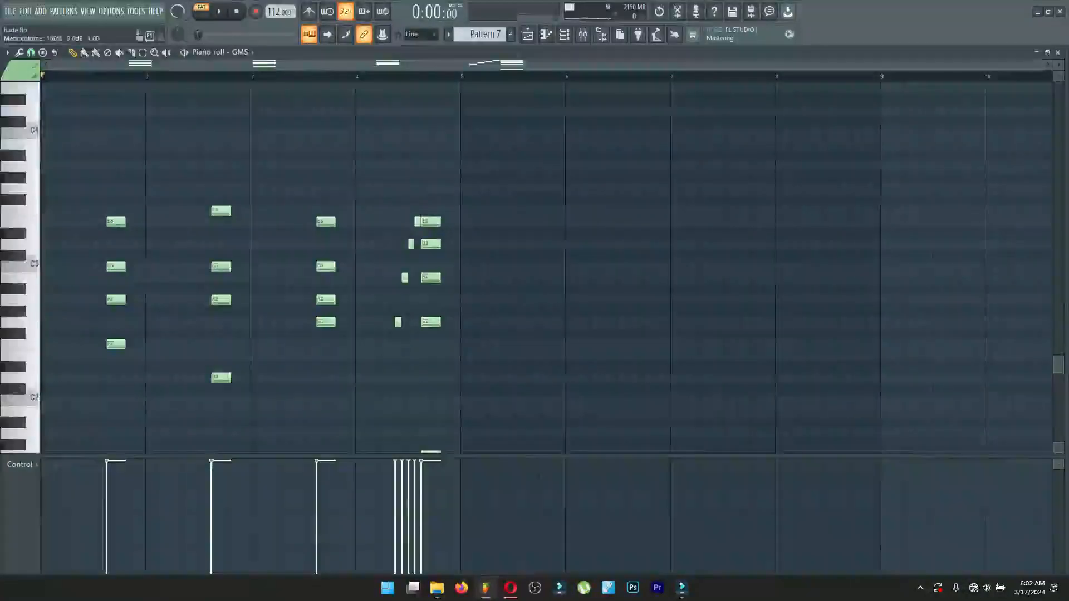
key("space")
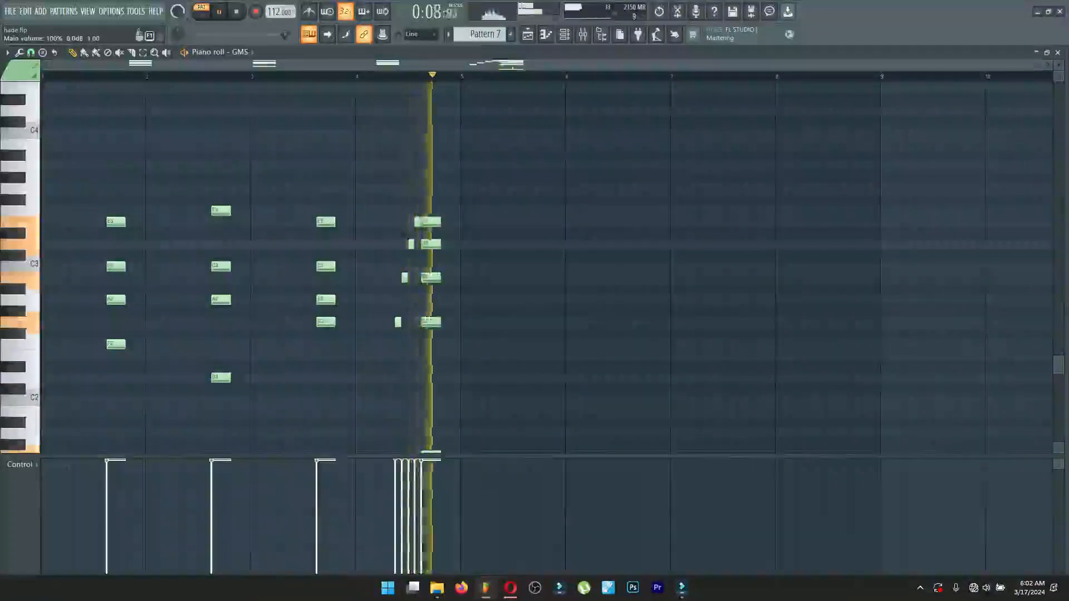
key("space")
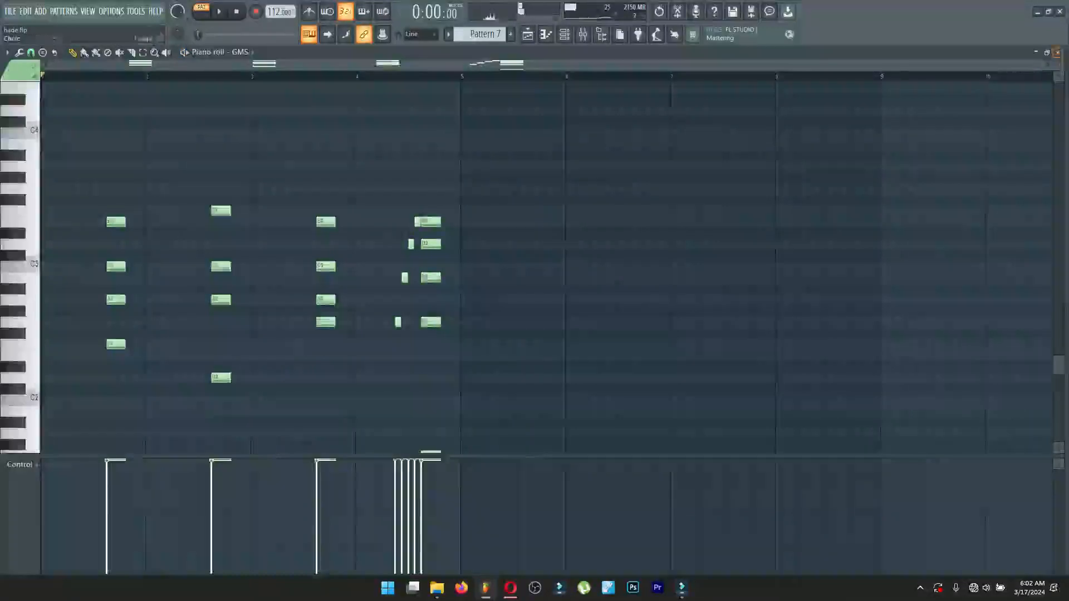
key("Escape")
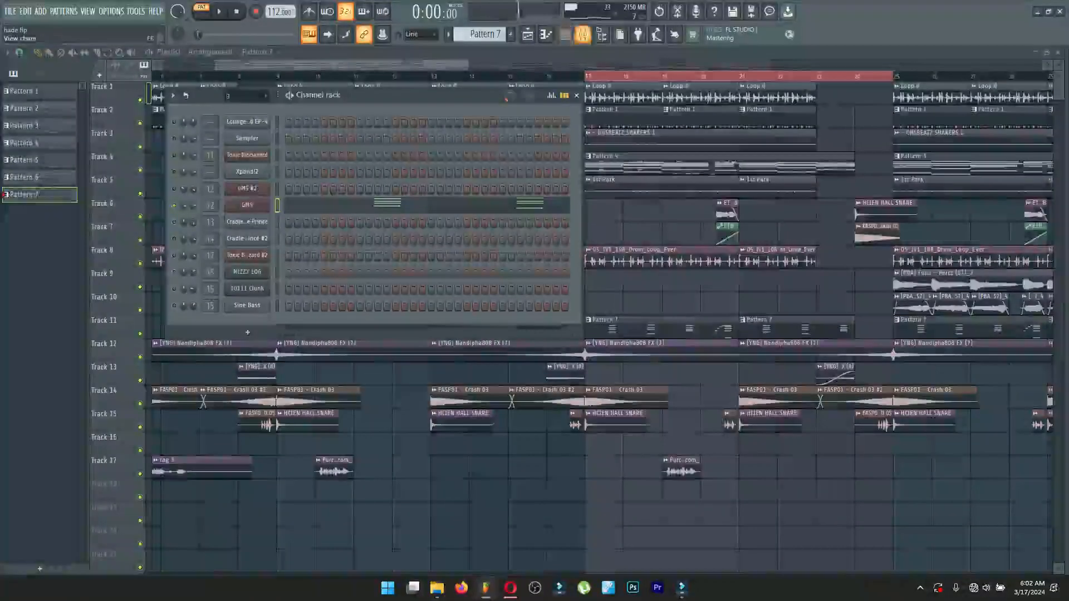
View the Fruity soft clipper, Fruity Chorus and ValhallaDelay settings on the GMS mixer track 12.
left_click(583, 34)
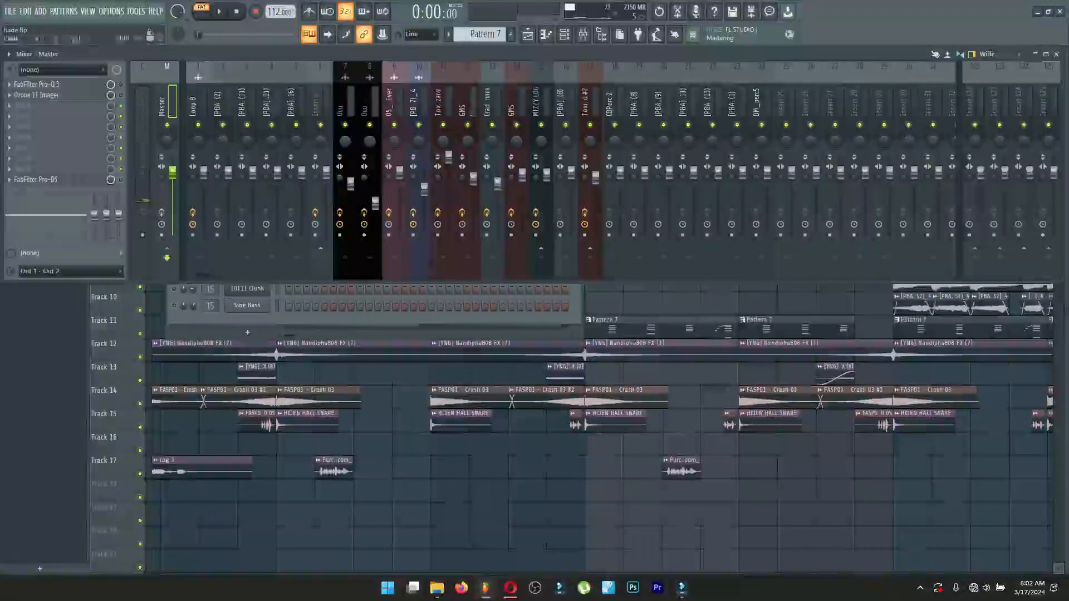
left_click(469, 270)
left_click(38, 84)
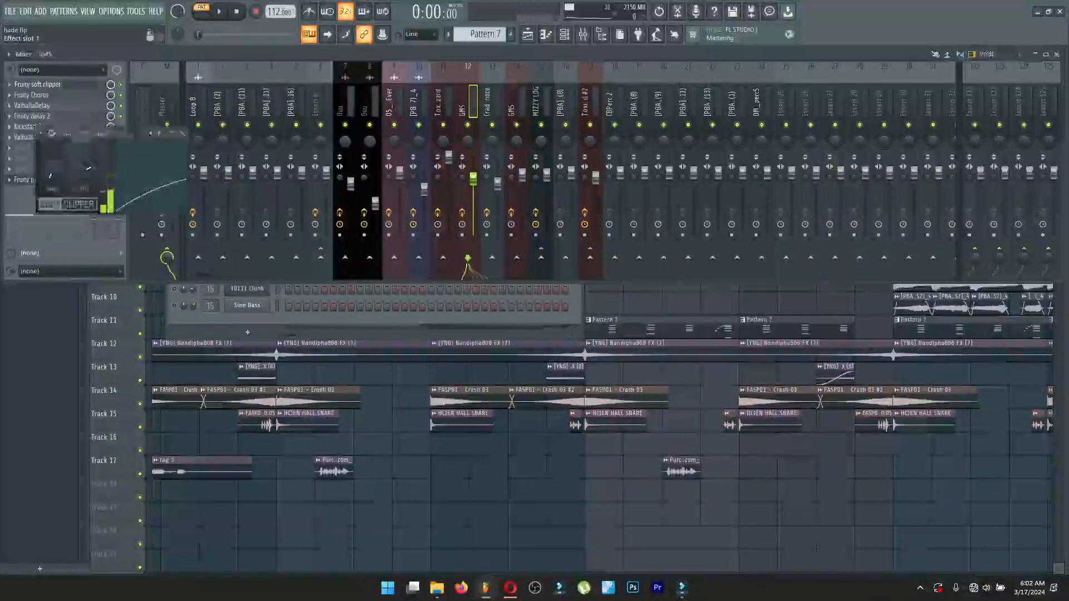
left_click(38, 84)
left_click(38, 95)
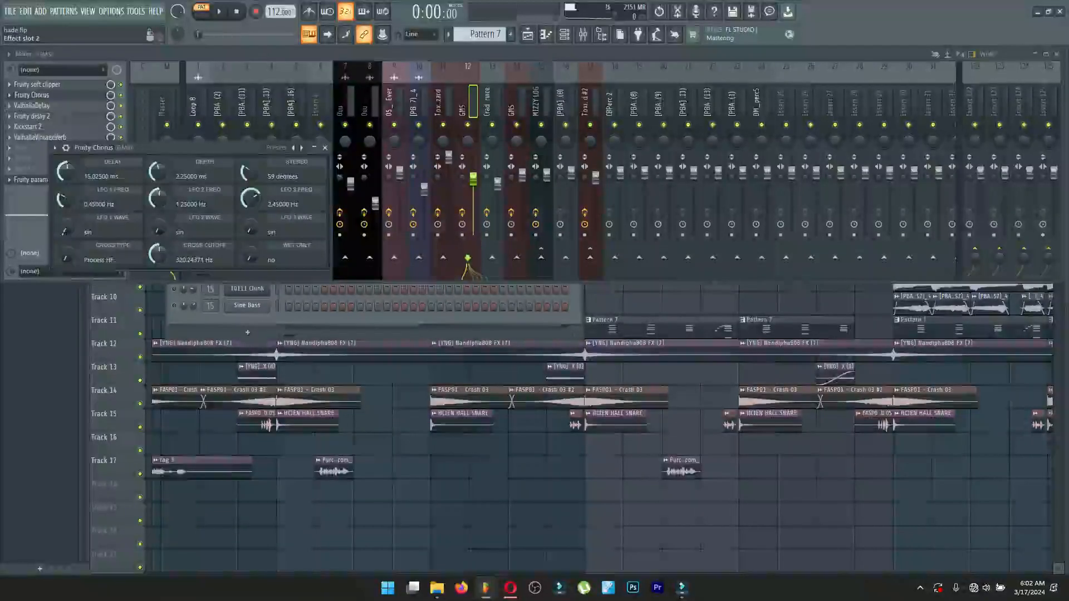
left_click(35, 96)
left_click(32, 106)
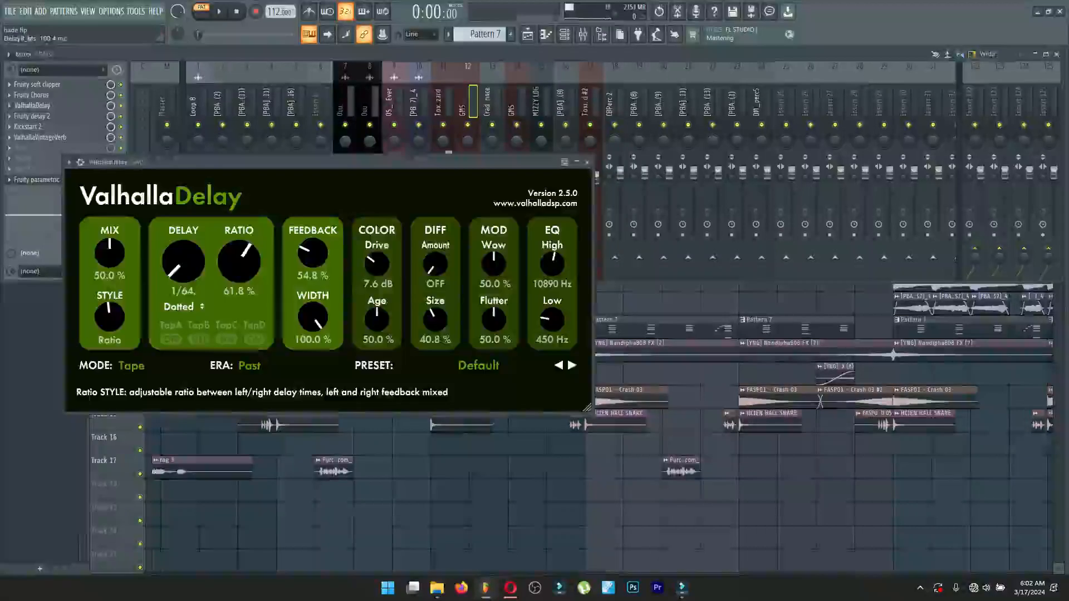
left_click(32, 106)
View the Fruity delay 2, Kickstart 2, ValhallaVintageVerb and Fruity parametric EQ 2 settings on the GMS mixer track.
left_click(32, 116)
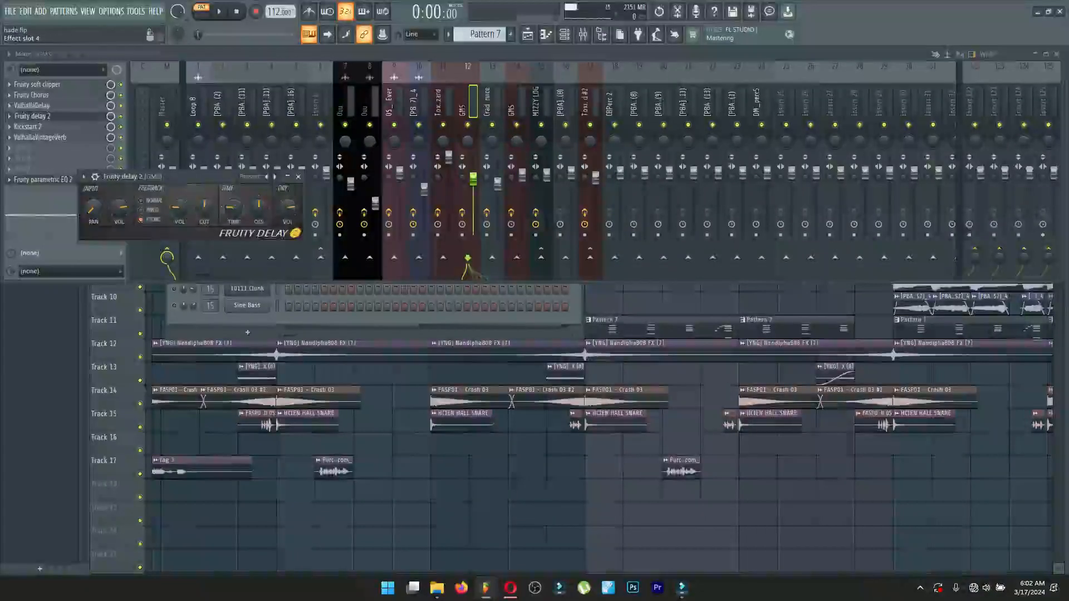
left_click(33, 117)
left_click(28, 127)
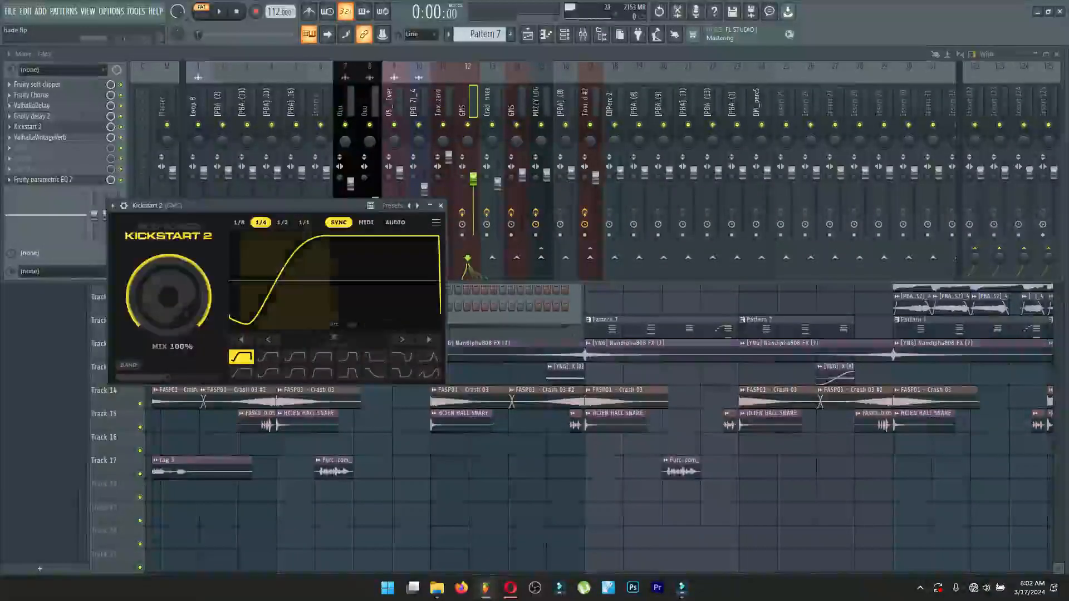
left_click(28, 127)
left_click(32, 138)
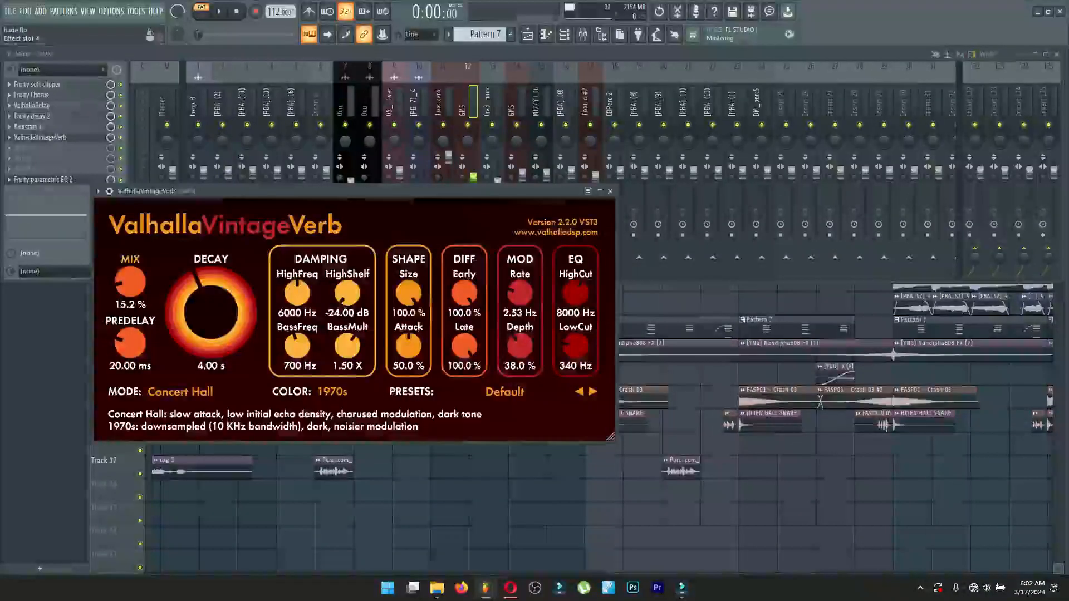
left_click(34, 137)
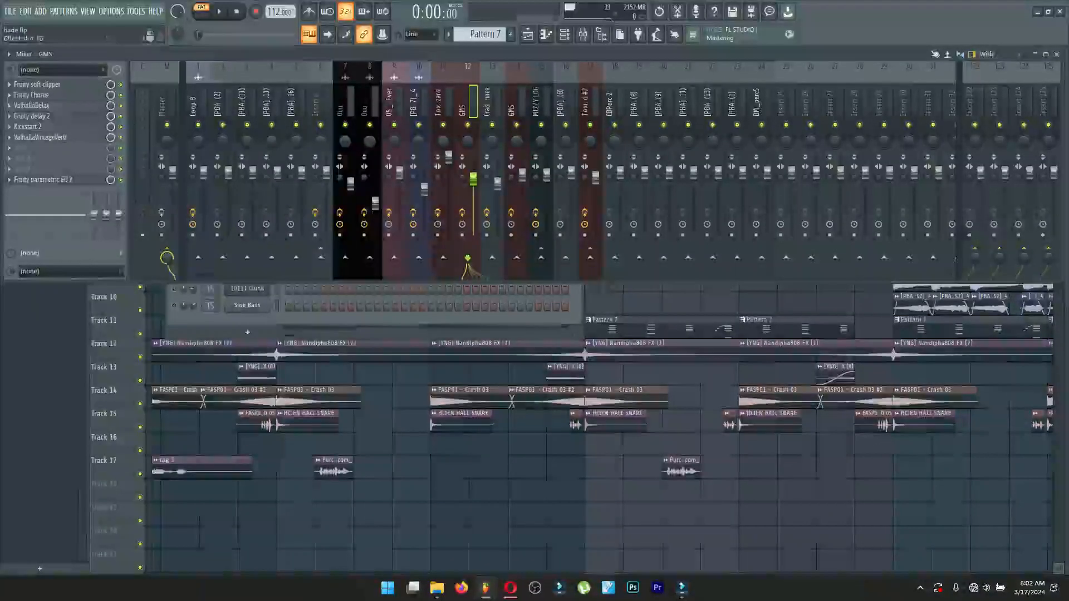
left_click(43, 179)
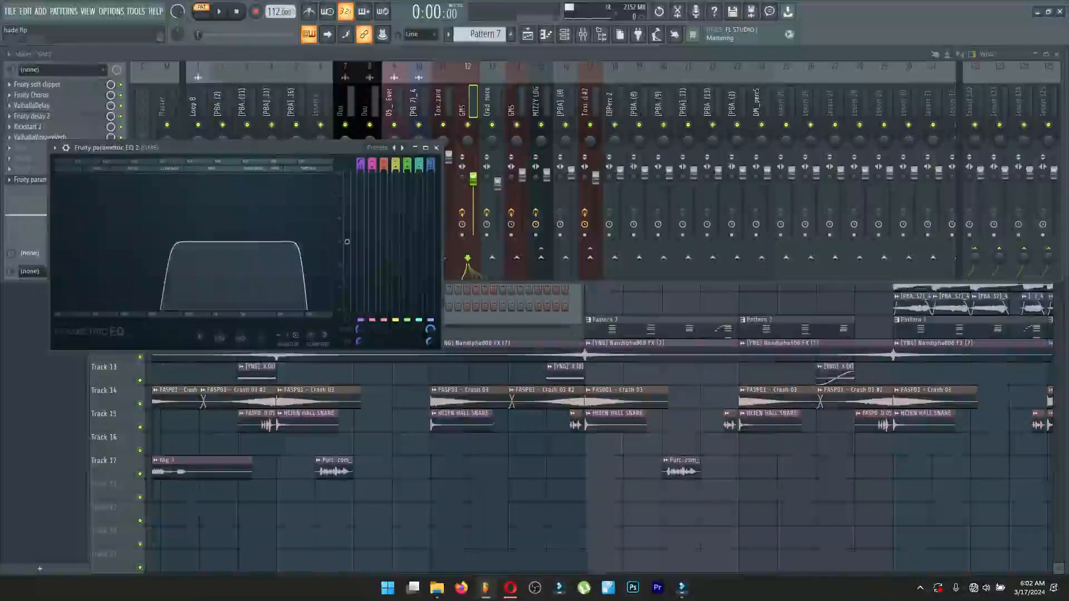
left_click(436, 147)
View the GMS channel's synth preset, close the plugin, and return to the playlist arrangement.
left_click(450, 319)
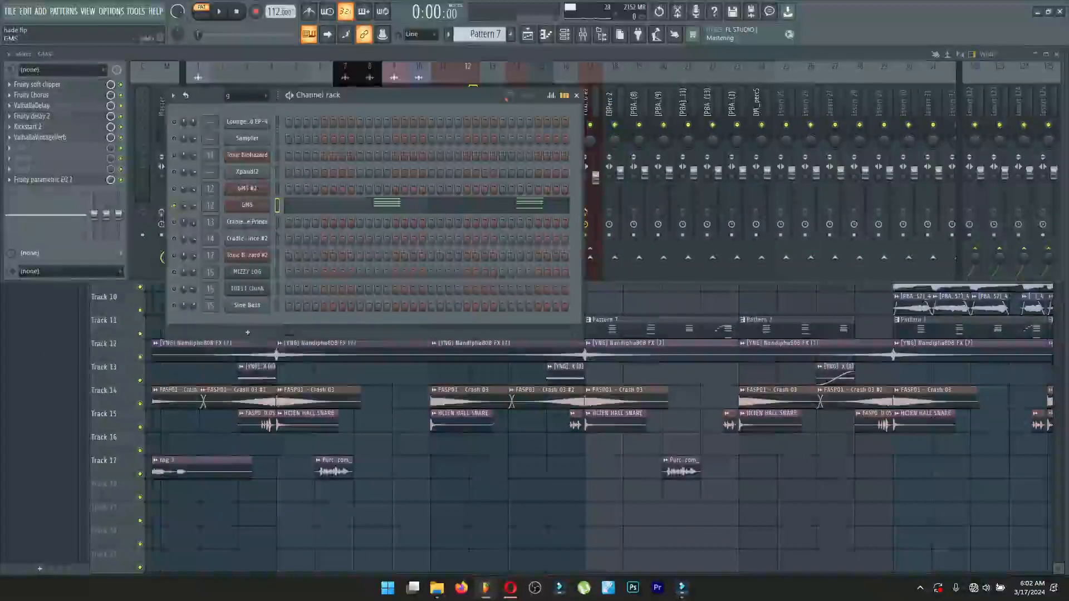
left_click(247, 204)
left_click(62, 167)
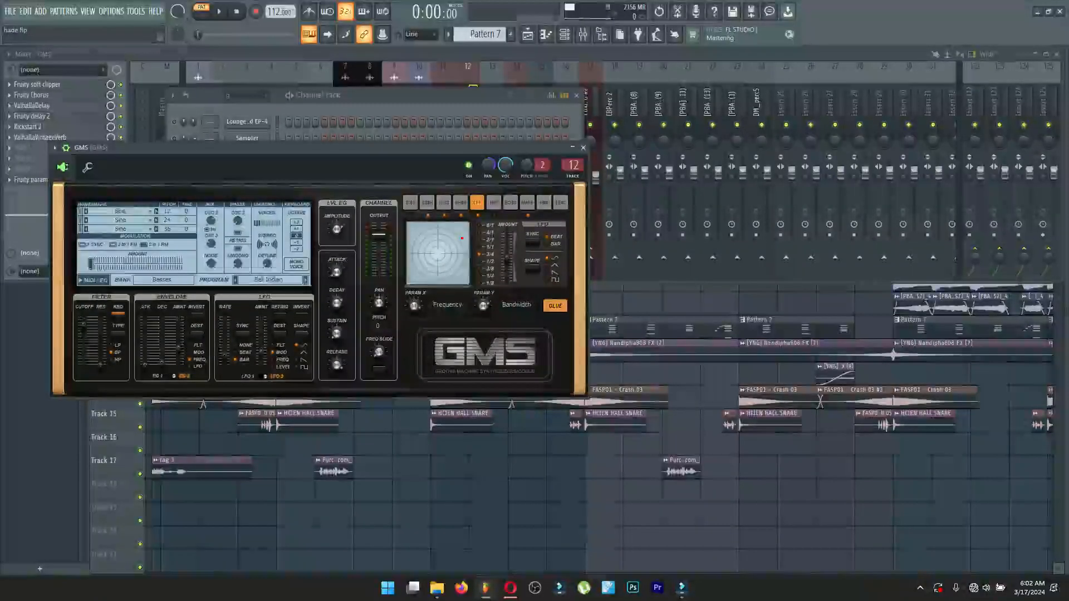
left_click(582, 149)
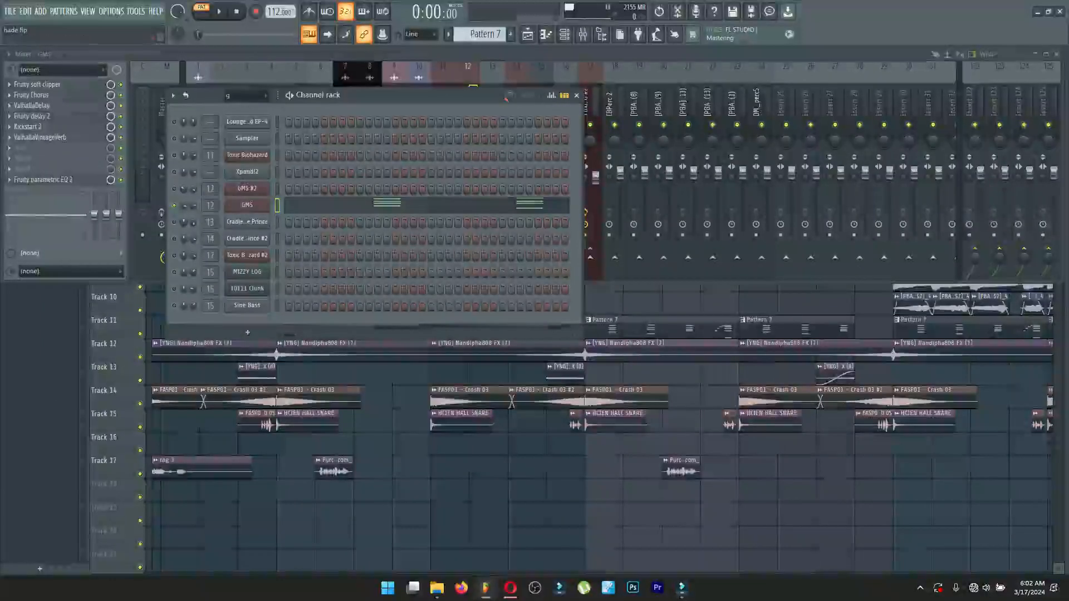
key("F5")
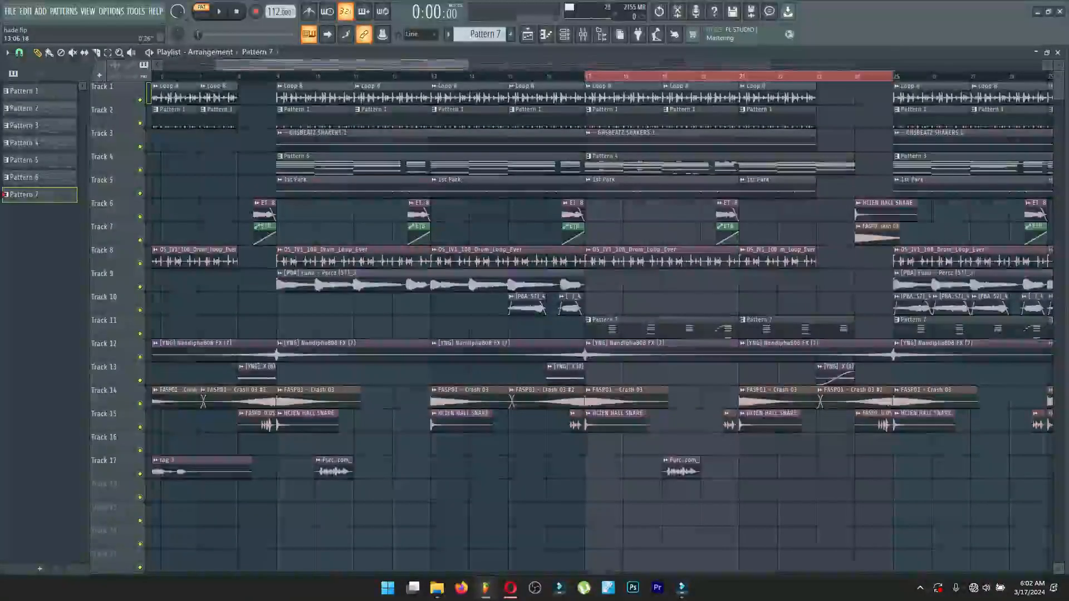
Select the playlist section from bar 24 to bar 33 and unmute all channels in the channel rack.
left_click_drag(449, 65, 587, 66)
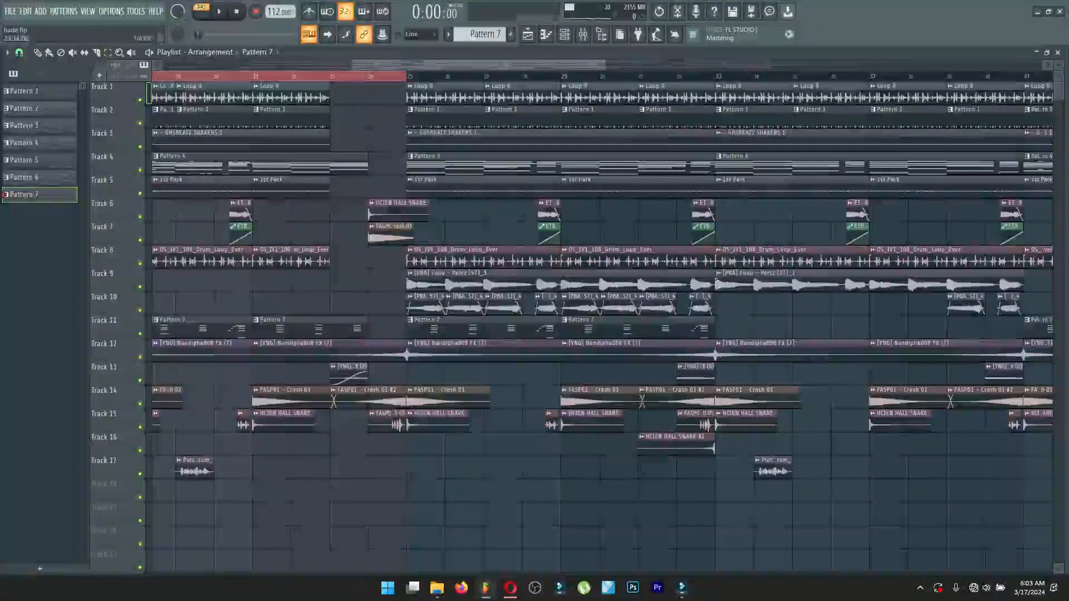
left_click_drag(370, 76, 713, 76)
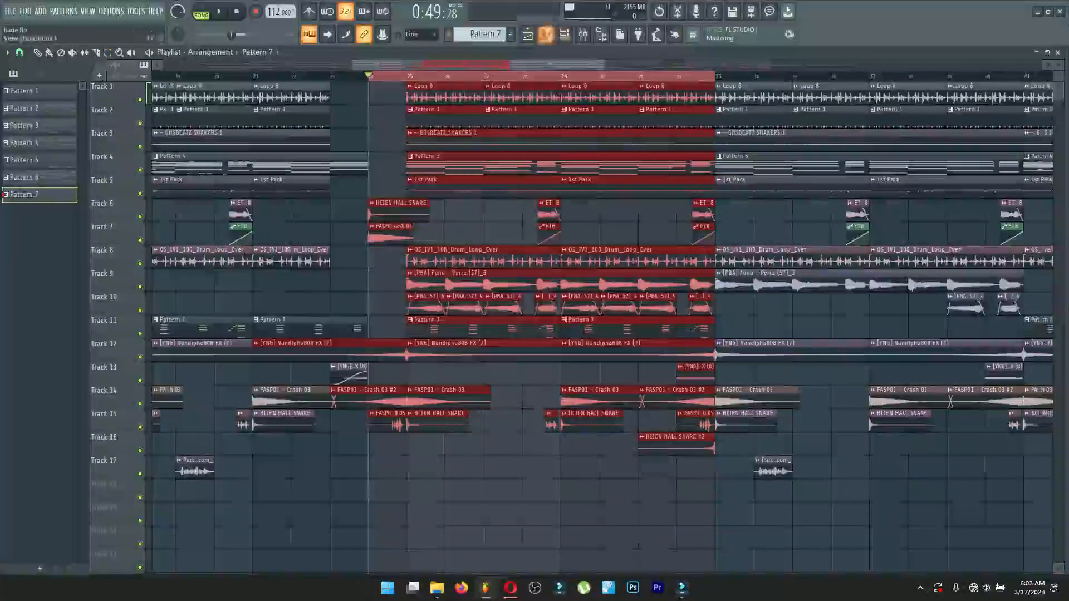
left_click(564, 35)
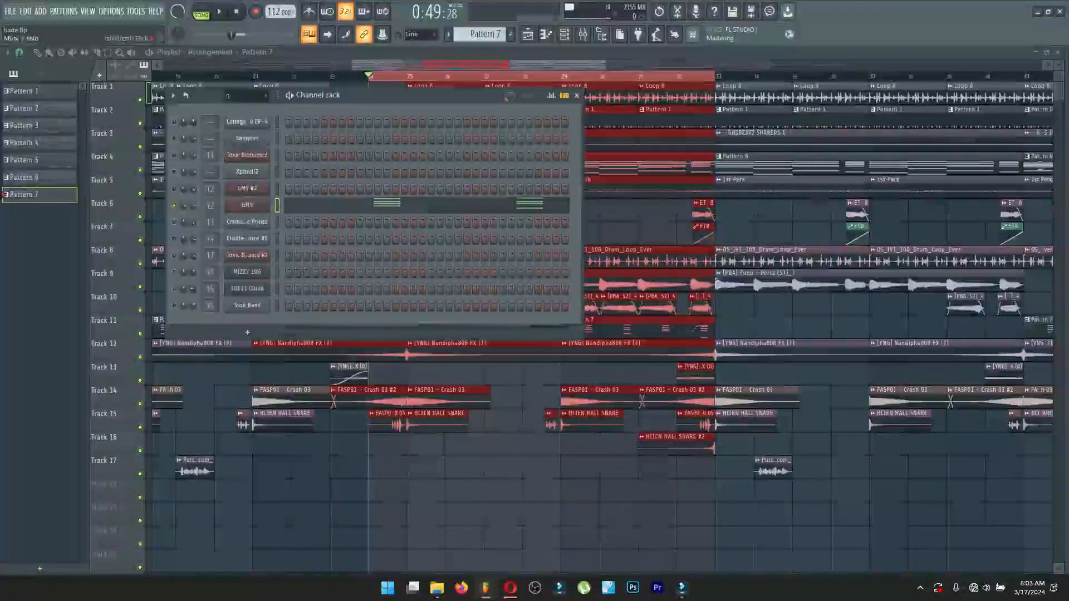
right_click(175, 121)
right_click(174, 121)
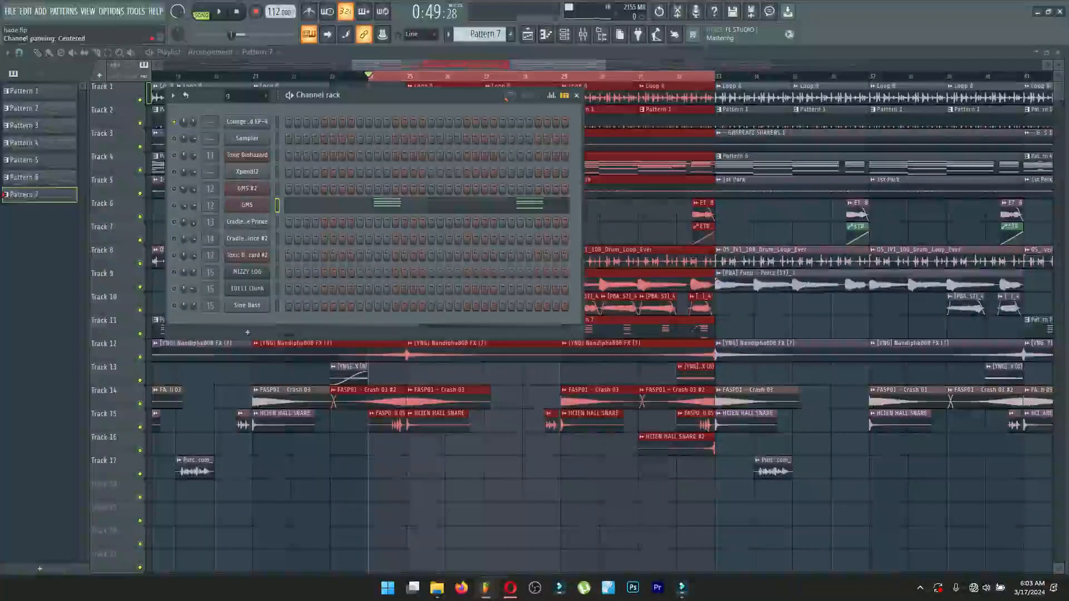
right_click(174, 122)
left_click(192, 132)
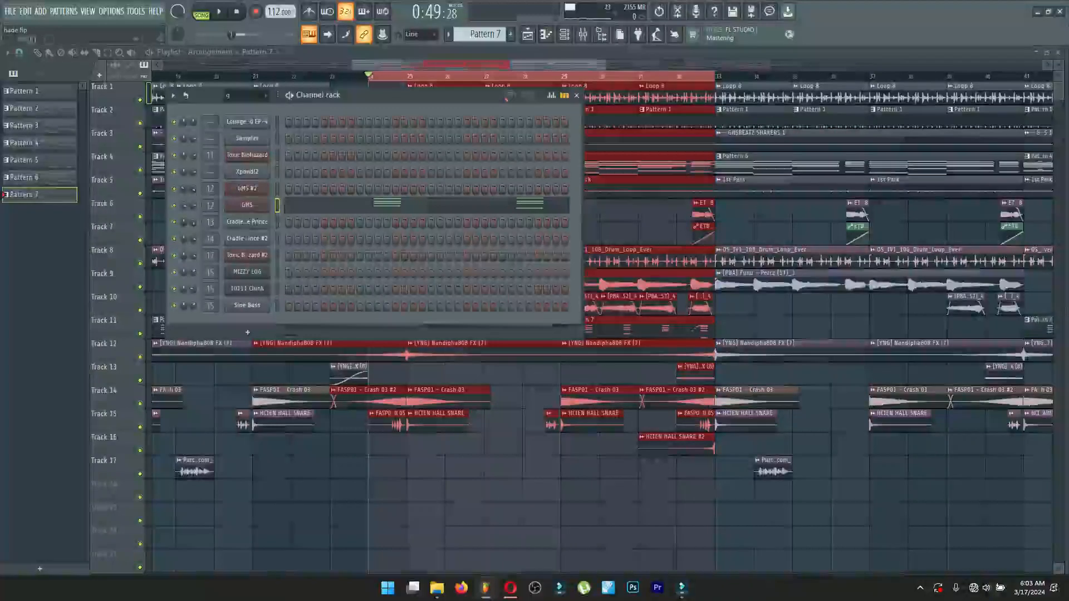
Close the channel rack and play the selected playlist section in song mode.
key("F6")
key("space")
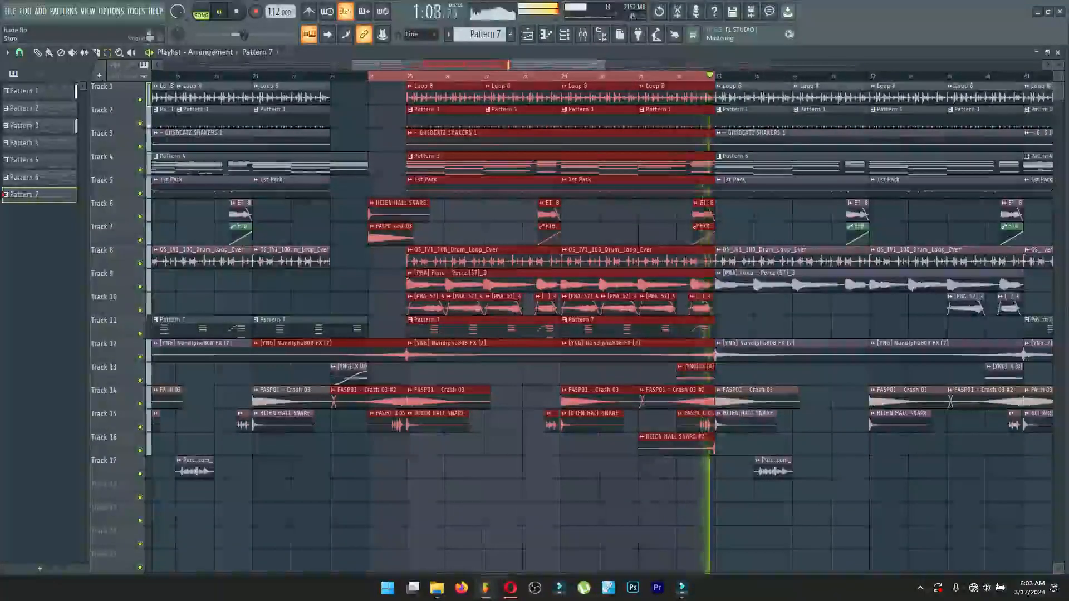
key("space")
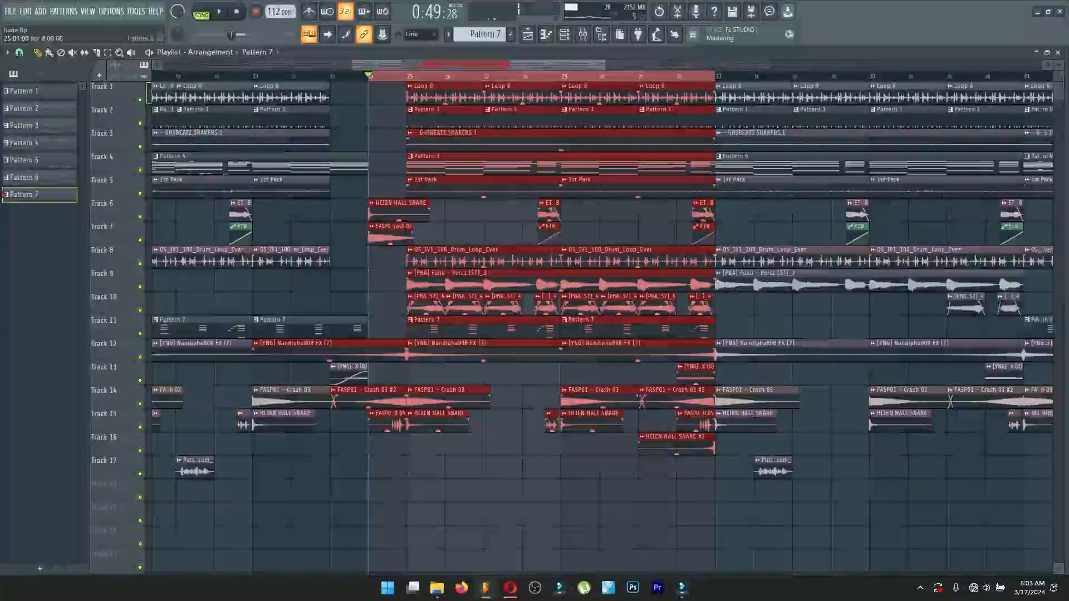
Pick Pattern 3 from its Track 4 clip and solo the Toxic Biohazard #2 channel.
double_click(482, 166)
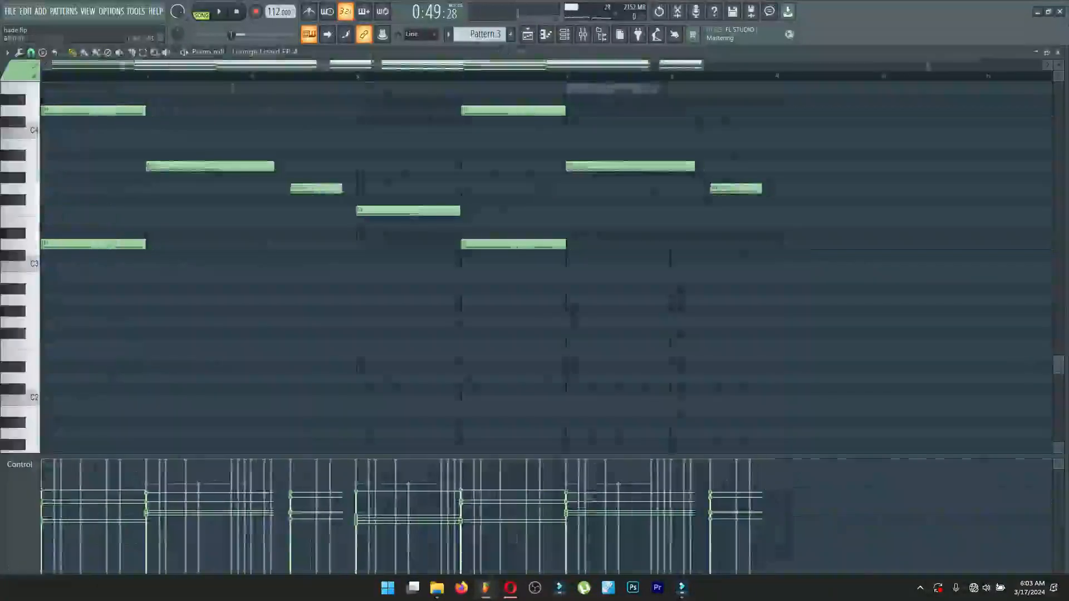
left_click(1058, 52)
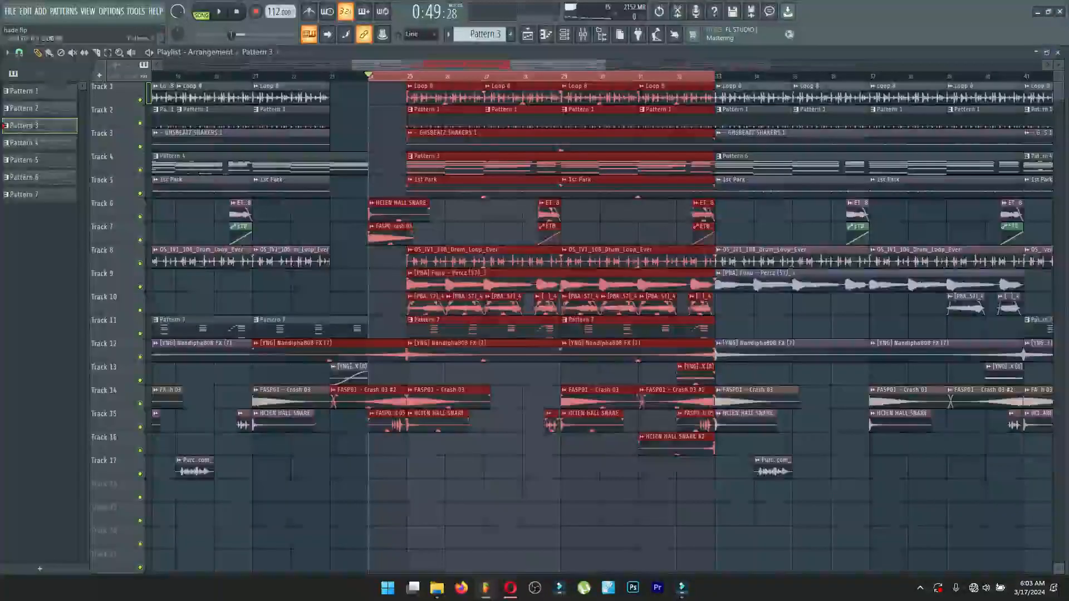
left_click(564, 34)
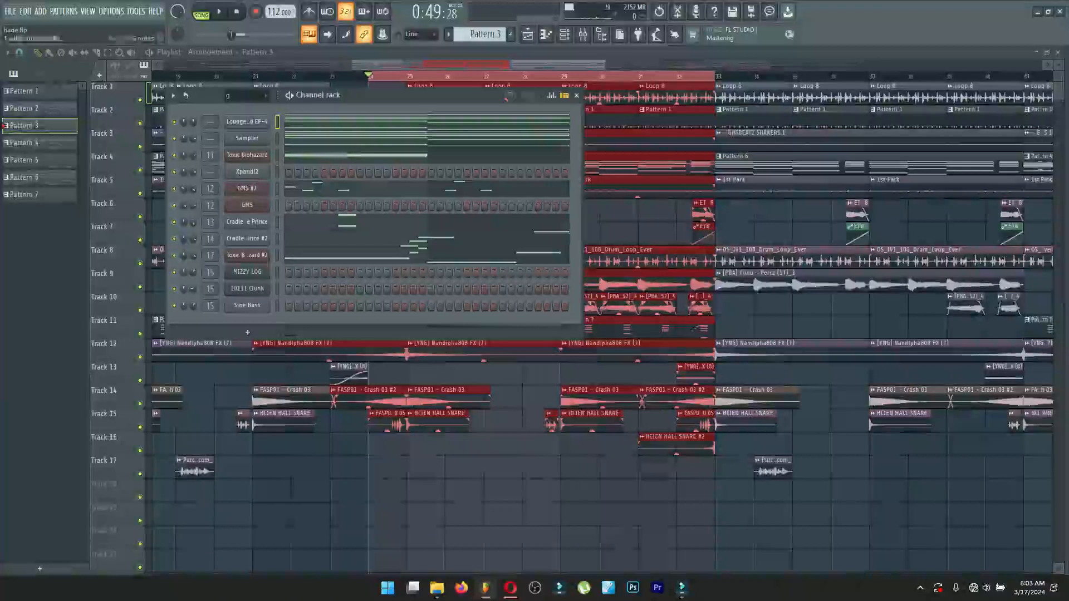
right_click(174, 255)
left_click(186, 261)
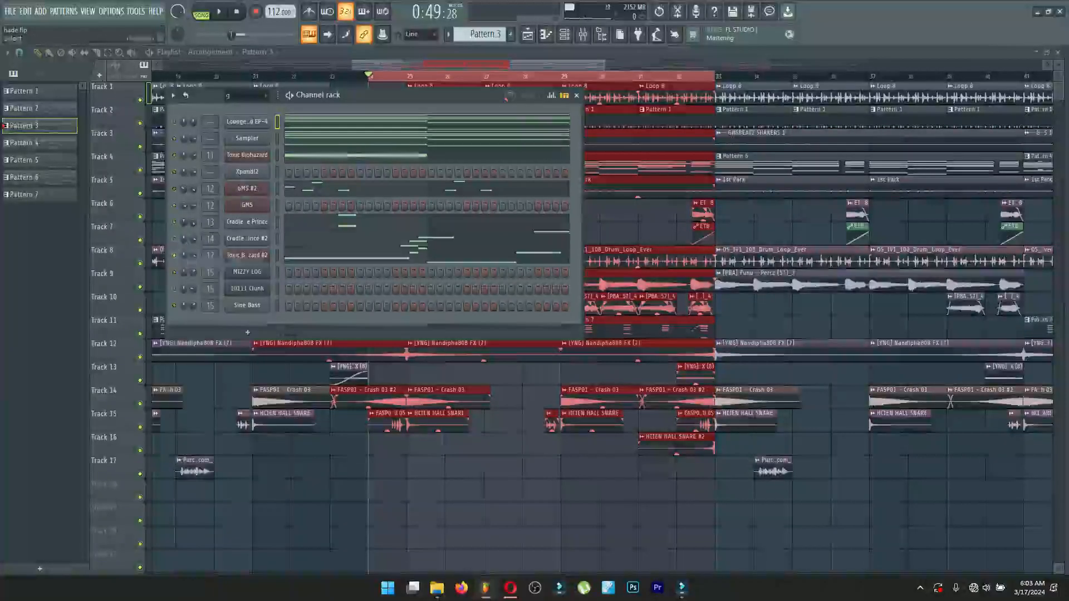
Play Pattern 3 in pattern mode while viewing the Toxic Biohazard #2 notes in the piano roll.
key("l")
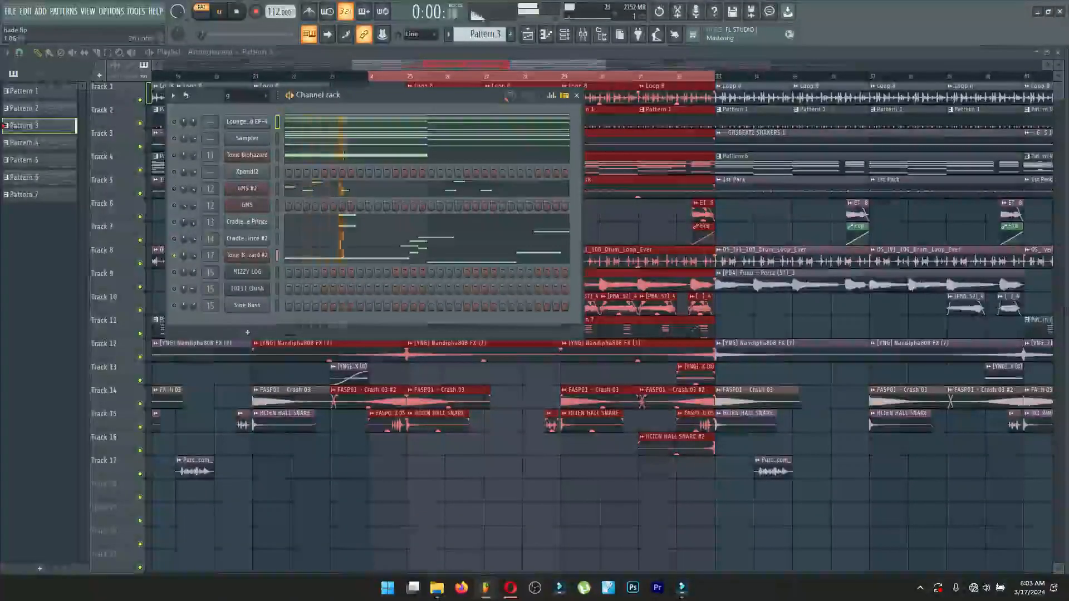
left_click(339, 255)
scroll(254, 174, "up", 2)
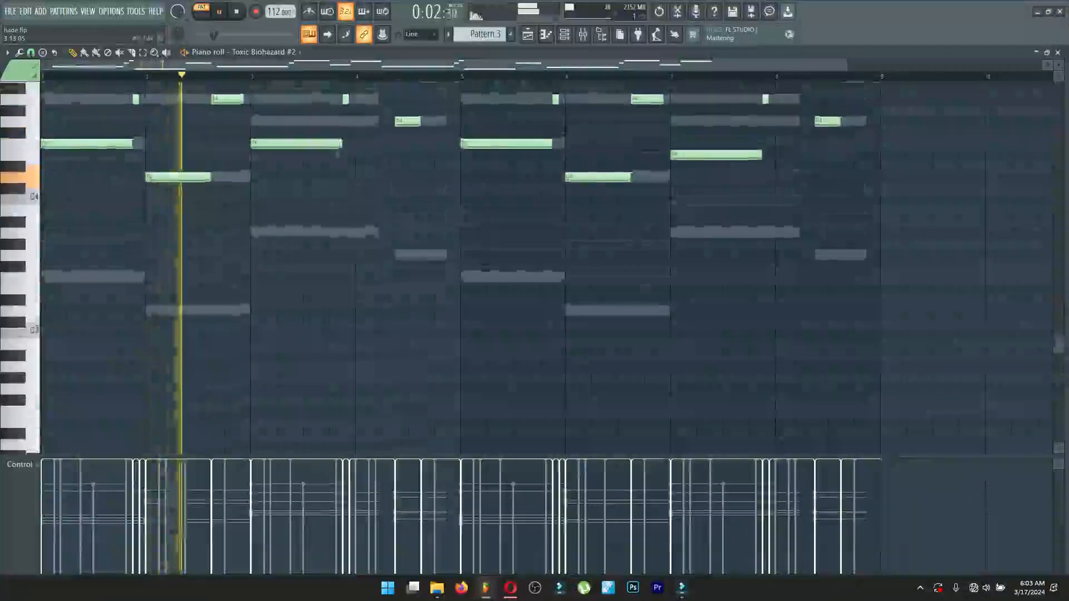
scroll(253, 174, "up", 2)
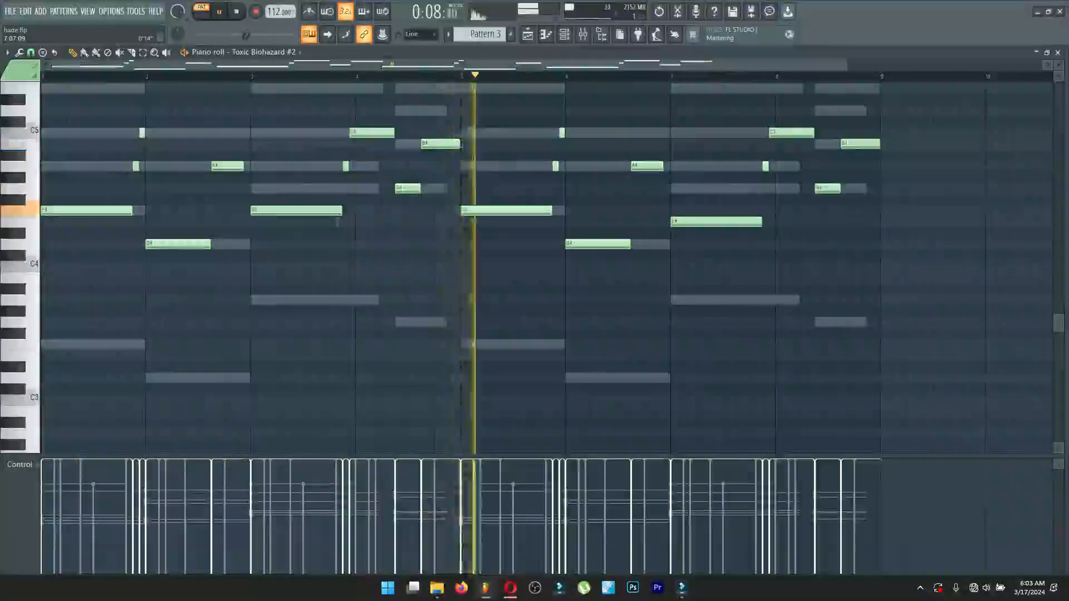
left_click_drag(847, 65, 927, 65)
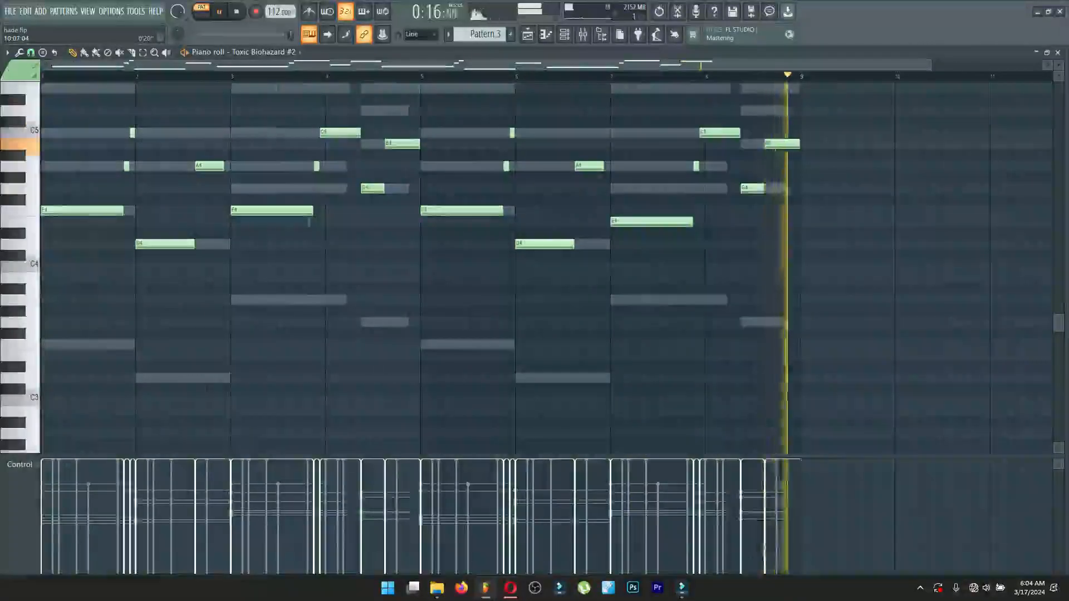
key("space")
key("Escape")
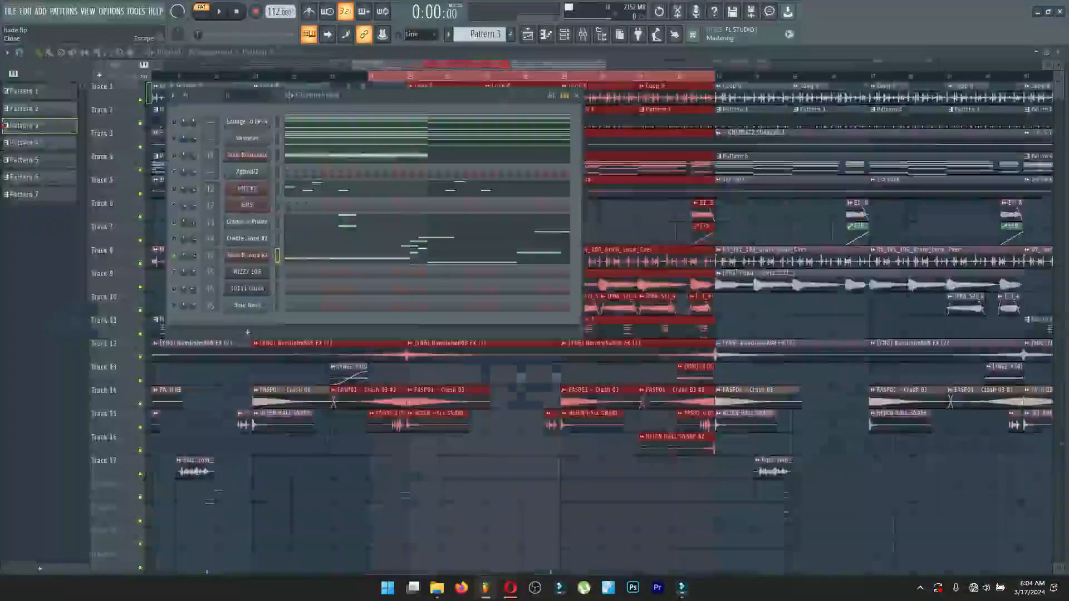
View the Toxic Biohazard #2 preset, browse the Basses bank in its preset library, and close the plugin.
left_click(246, 255)
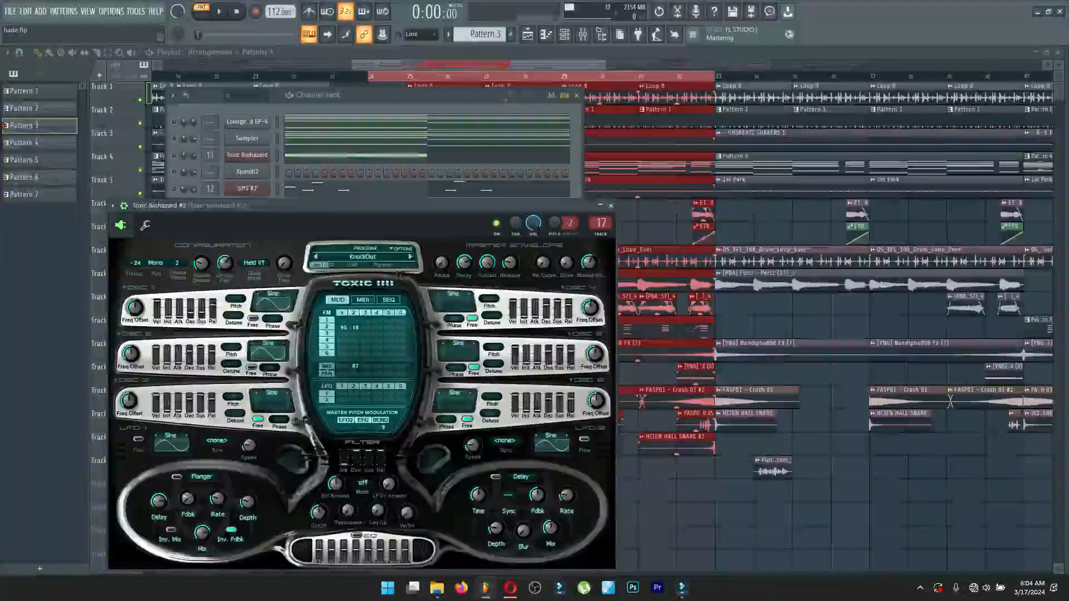
left_click(363, 256)
left_click(288, 322)
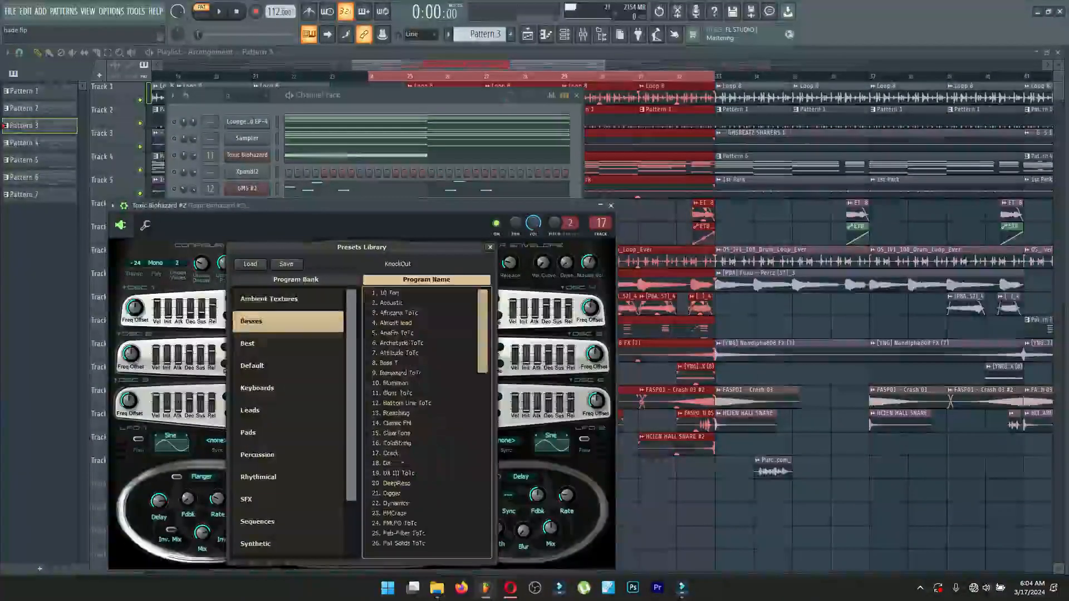
scroll(427, 417, "down", 15)
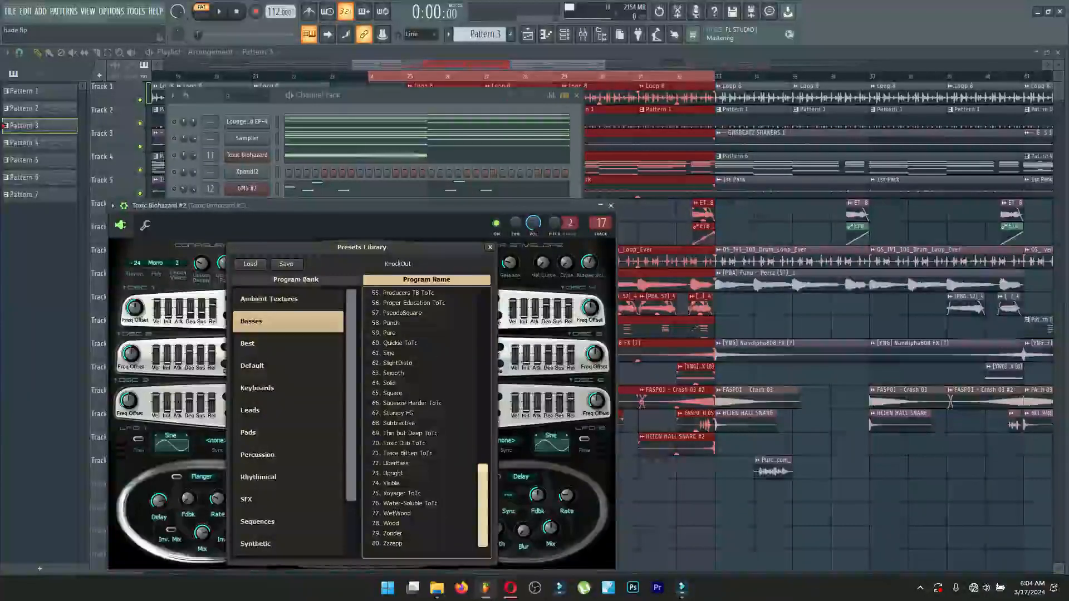
left_click(610, 206)
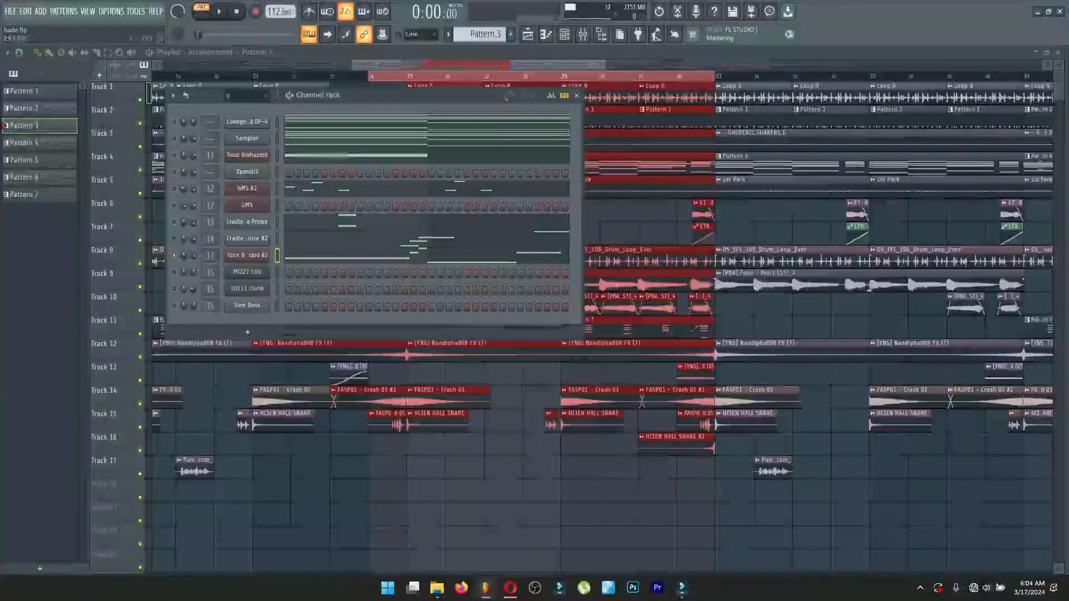
Solo the GMS #2 channel and play it while viewing its notes in the piano roll.
right_click(174, 188)
left_click(191, 199)
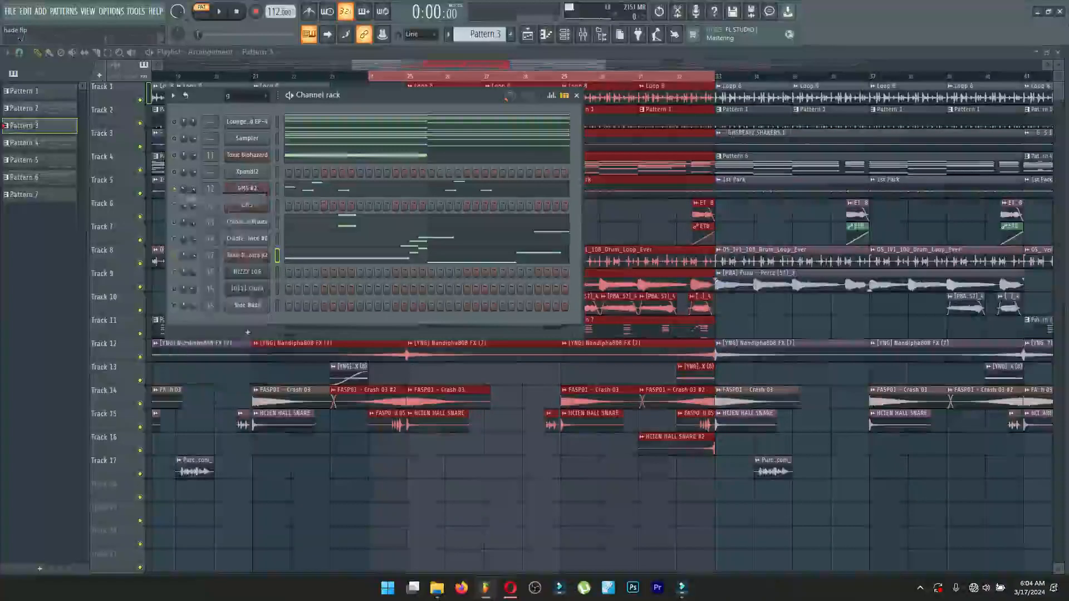
left_click(327, 190)
key("space")
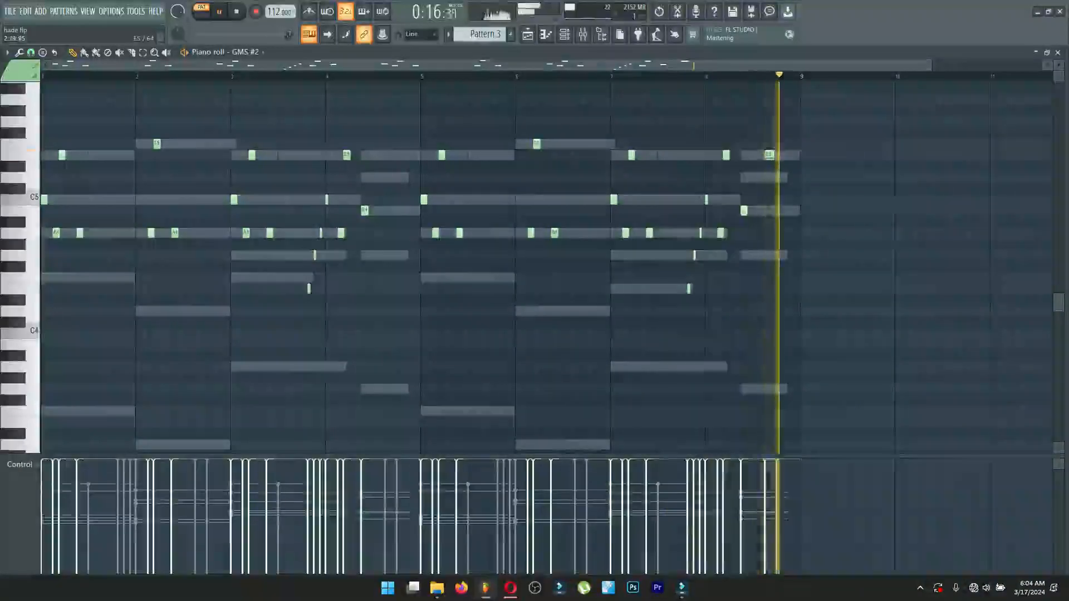
key("space")
left_click(1058, 53)
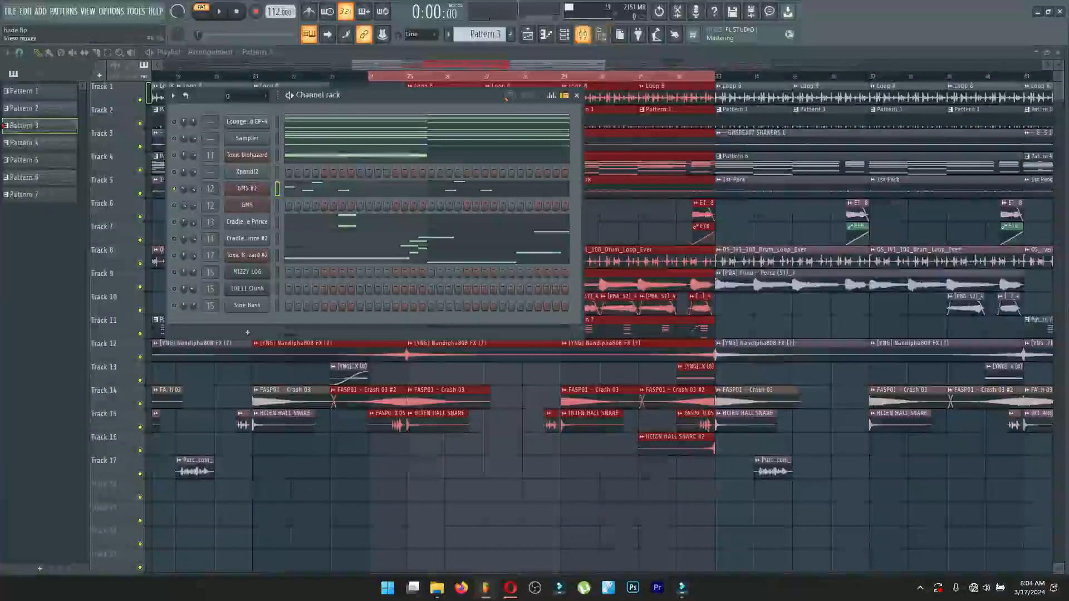
View the GMS mixer track's effect chain and Fruity soft clipper settings, and return to the channel rack.
left_click(582, 34)
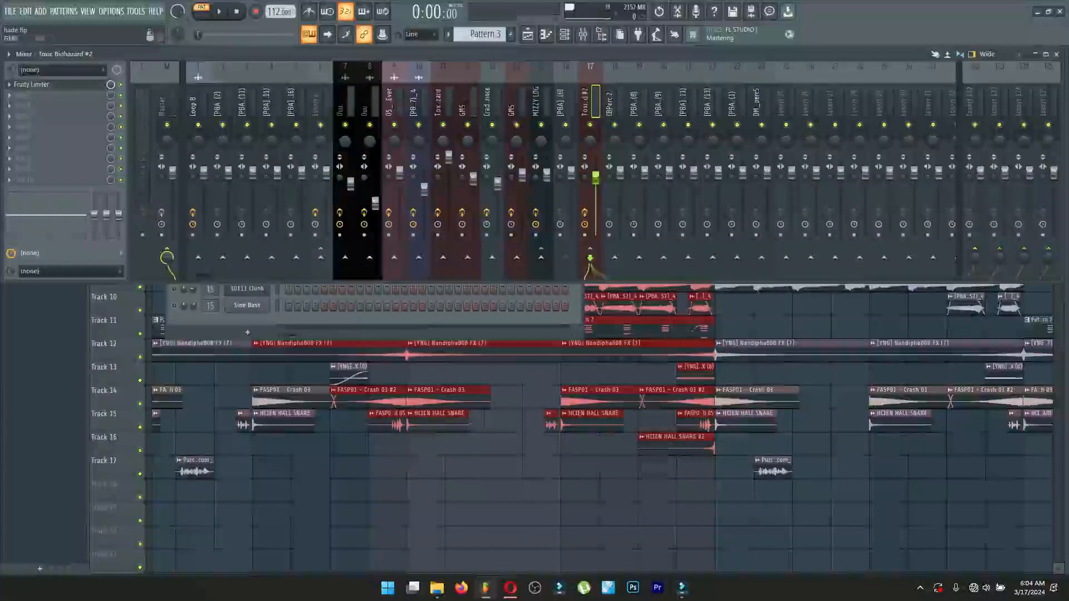
left_click(38, 84)
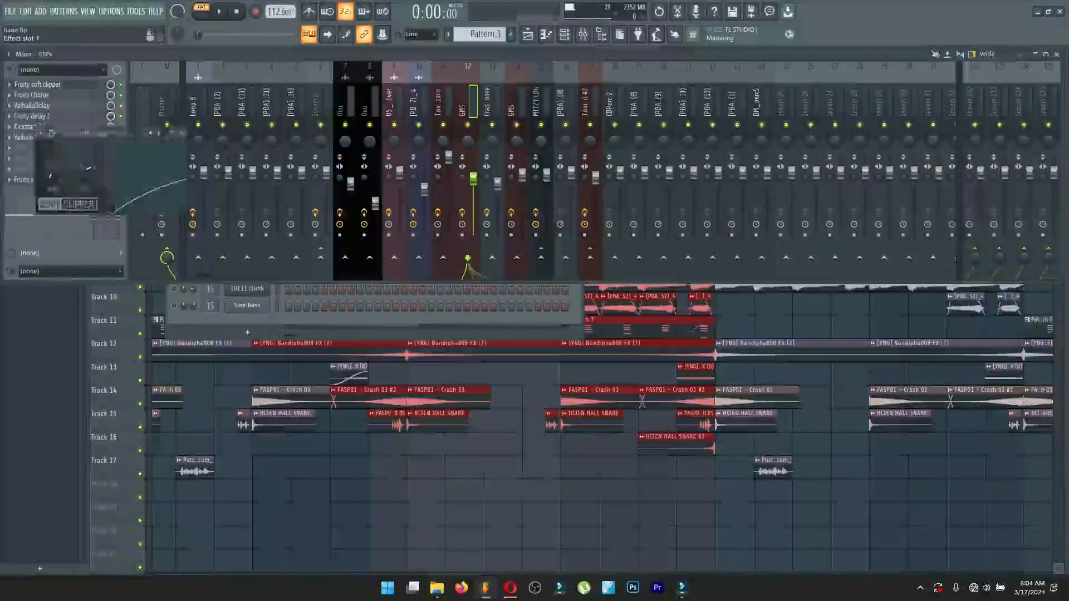
left_click(37, 84)
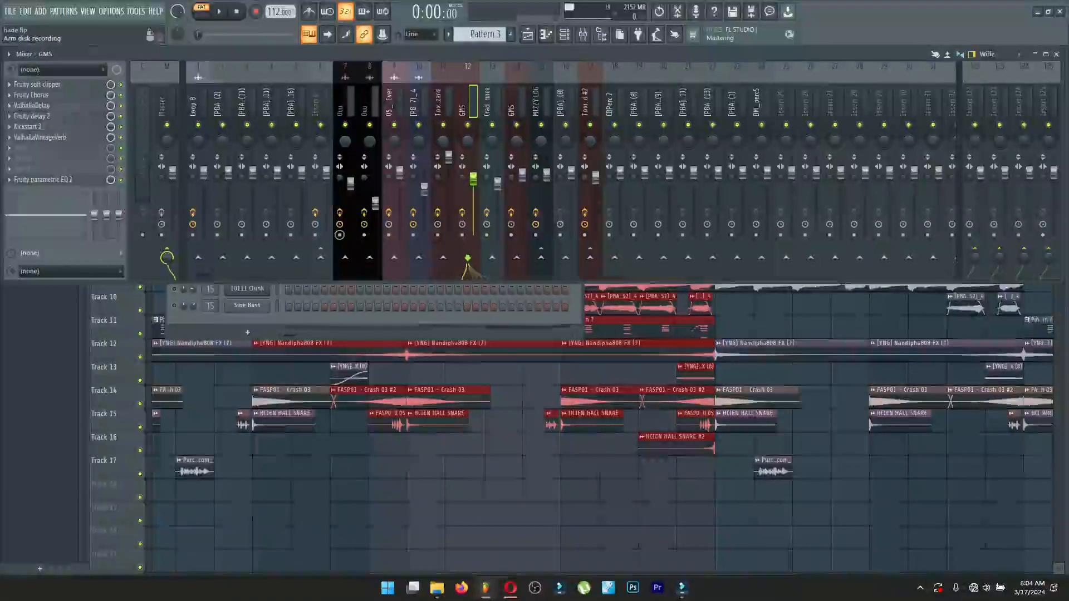
key("F6")
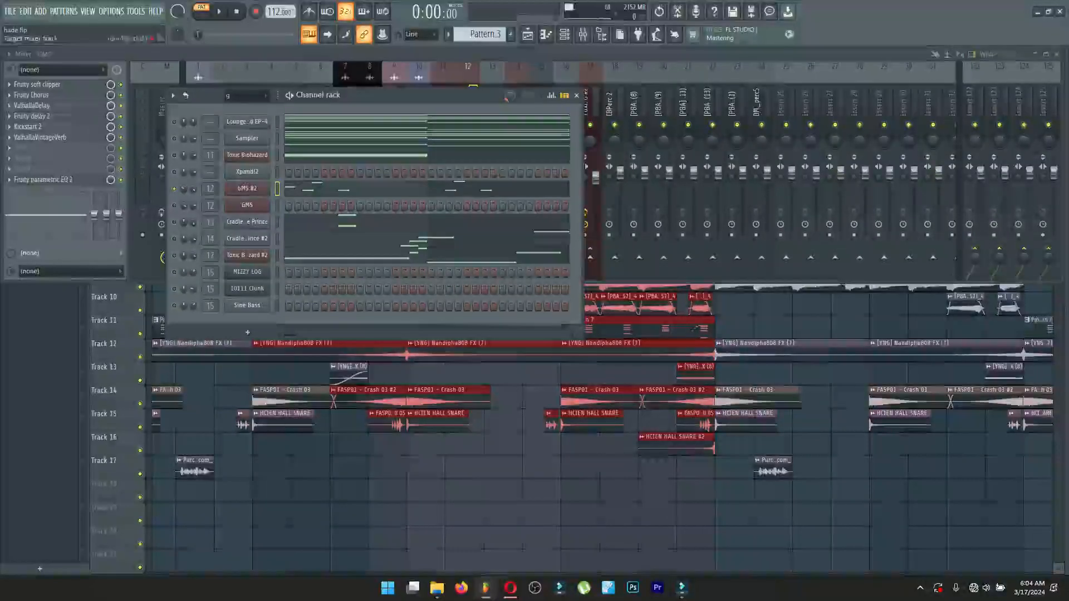
Solo the Cradle The Prince channel and play it while viewing its notes in the piano roll.
right_click(174, 222)
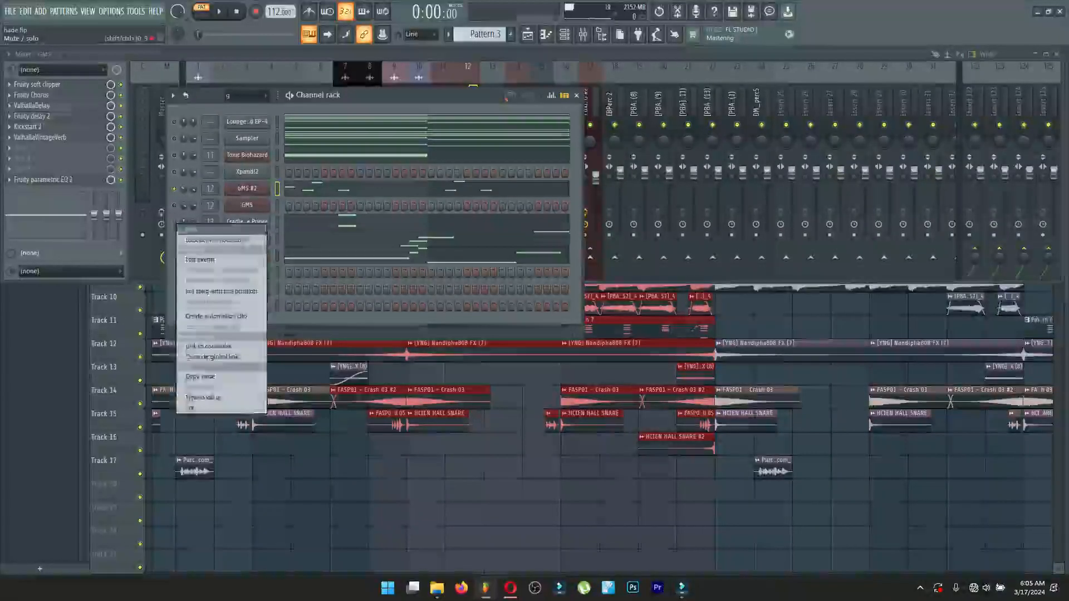
left_click(200, 235)
left_click(346, 221)
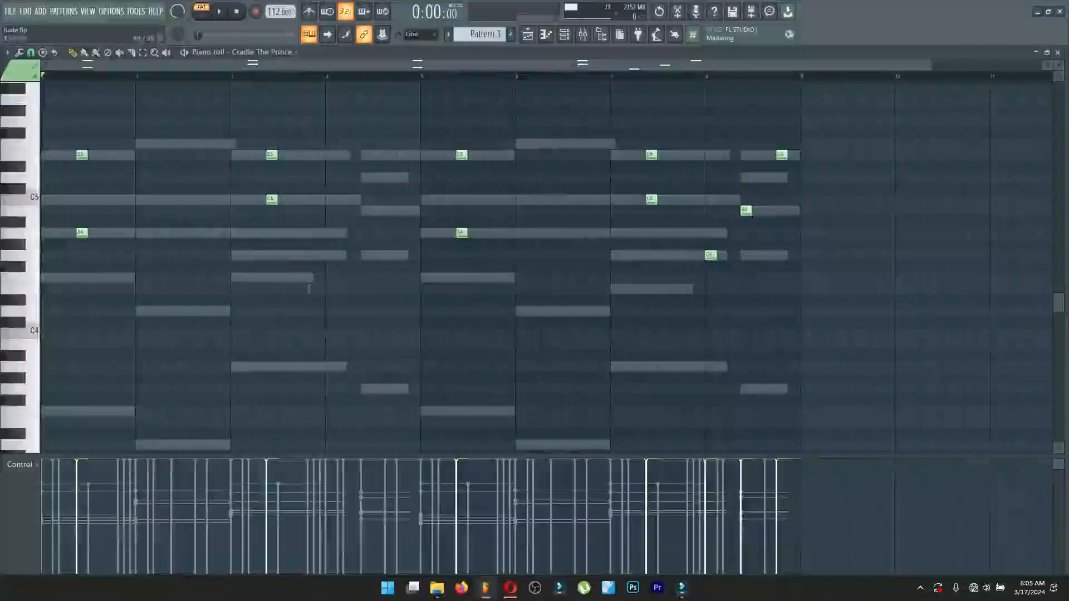
key("space")
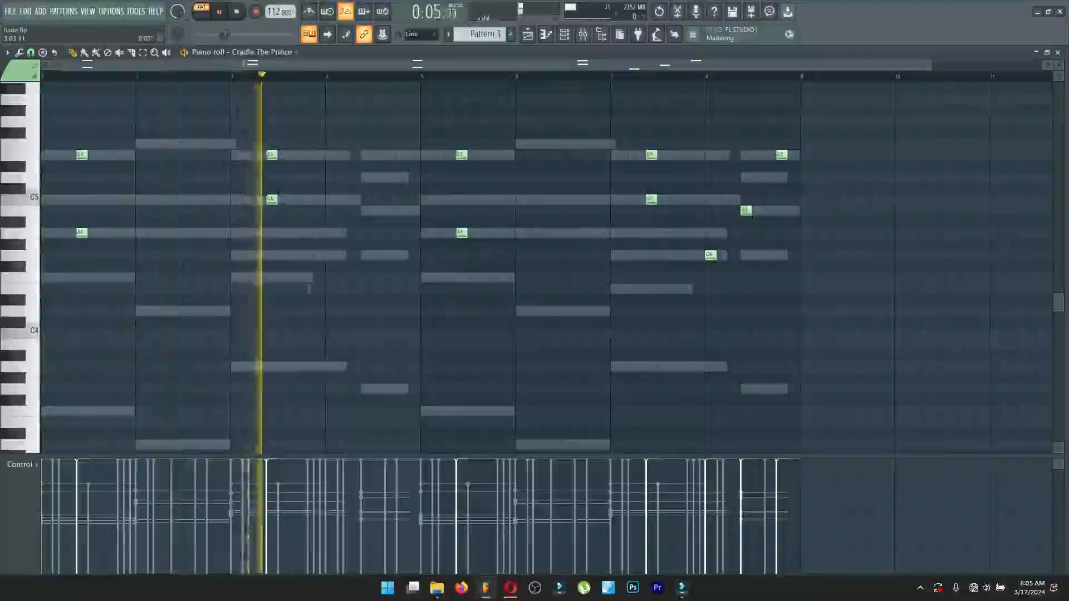
scroll(439, 267, "up", 1)
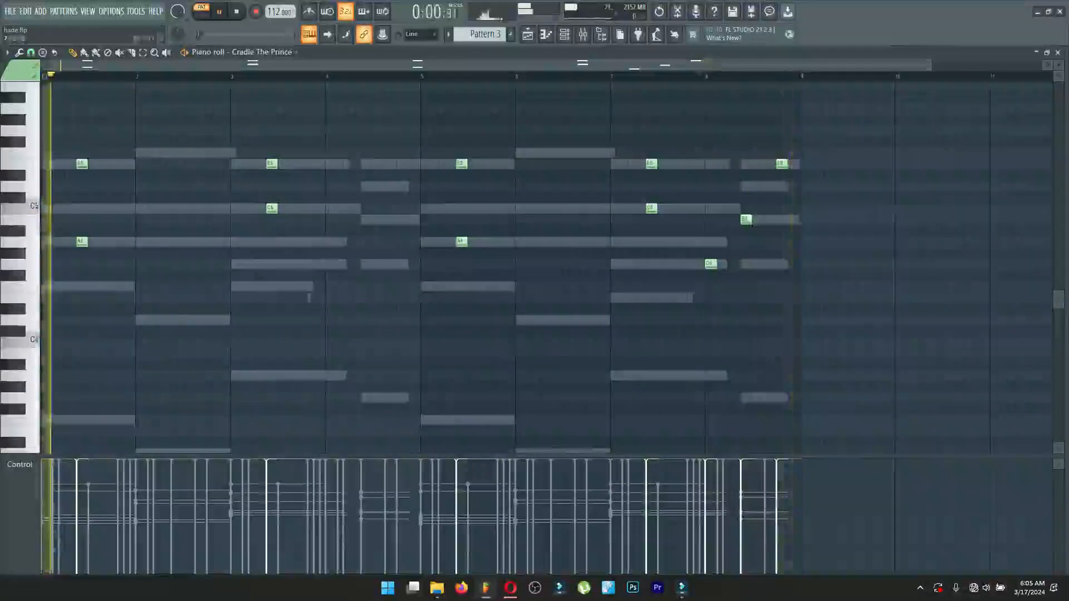
key("space")
key("Escape")
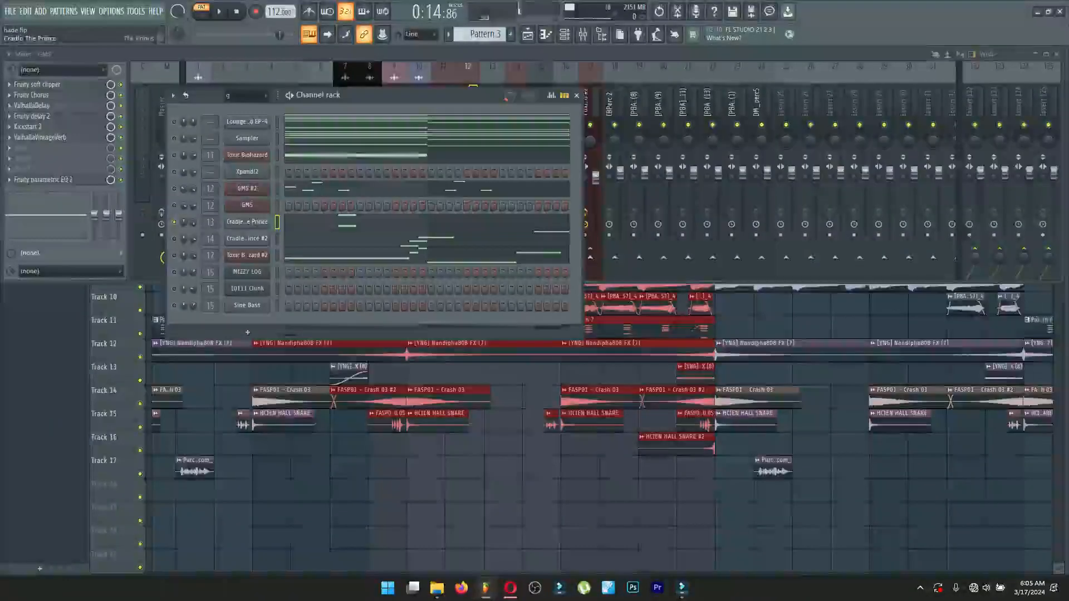
View the plucks preset loaded in the Cradle The Prince channel and close the plugin.
left_click(246, 222)
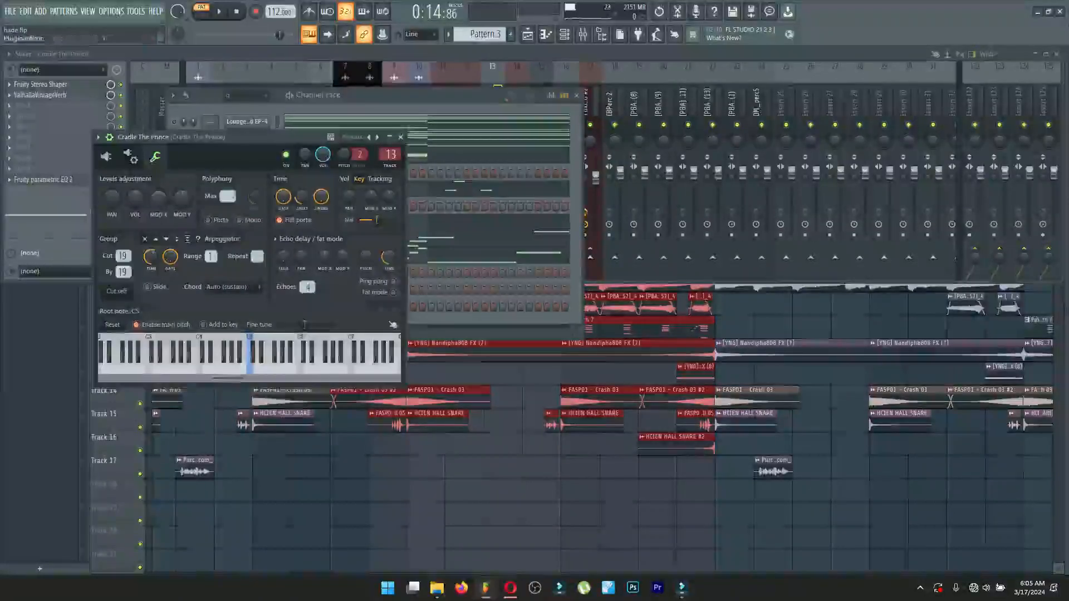
left_click(105, 156)
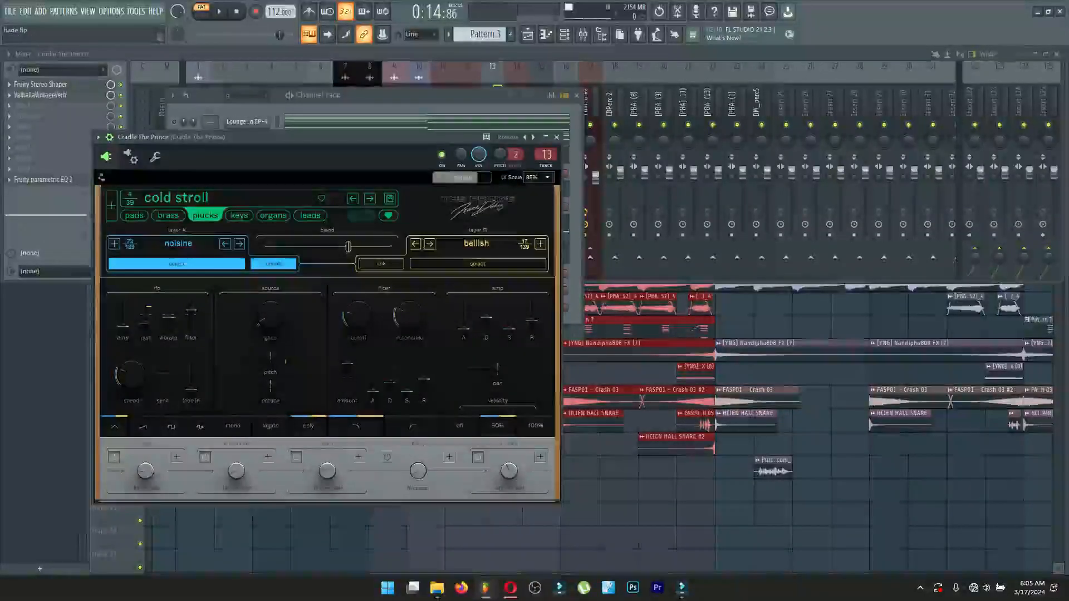
left_click(557, 137)
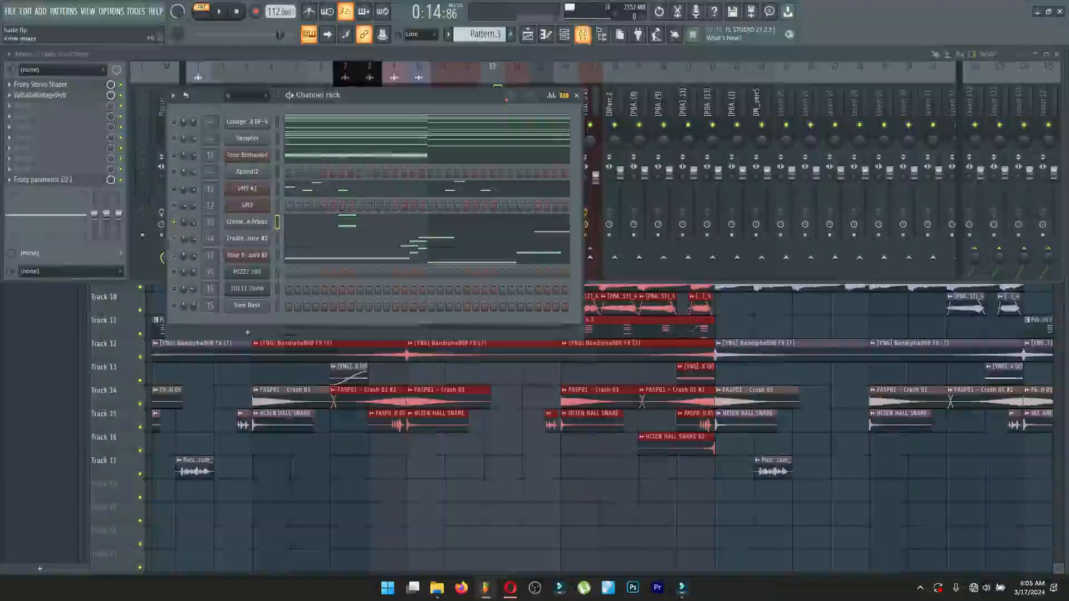
View the Fruity Stereo Shaper and ValhallaVintageVerb settings on the Cradle The Prince mixer track.
left_click(583, 34)
left_click(42, 84)
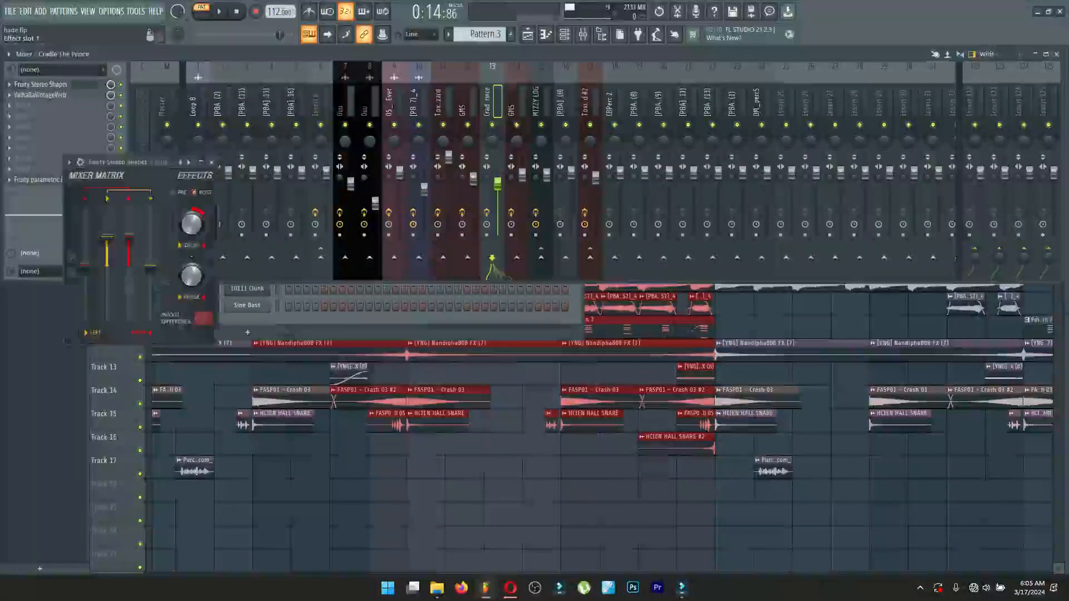
left_click(41, 95)
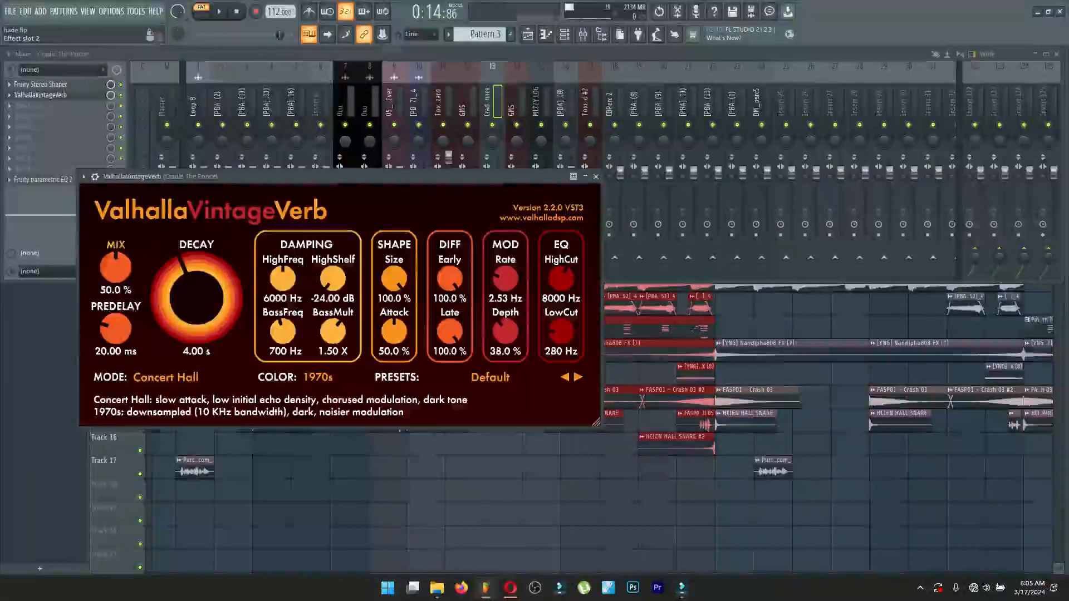
left_click(40, 95)
left_click(40, 95)
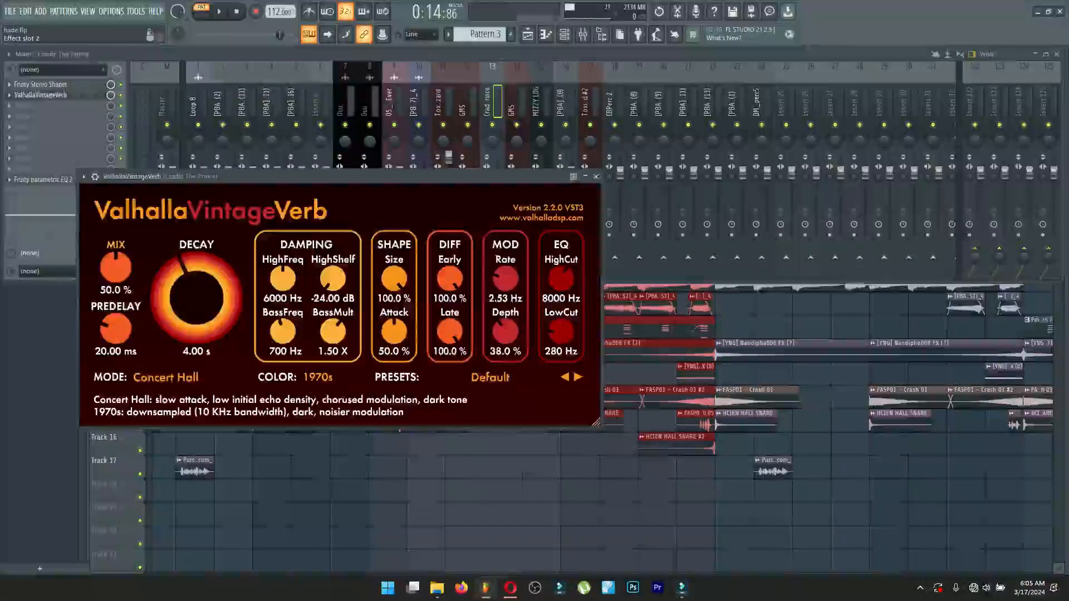
left_click(40, 95)
left_click(40, 95)
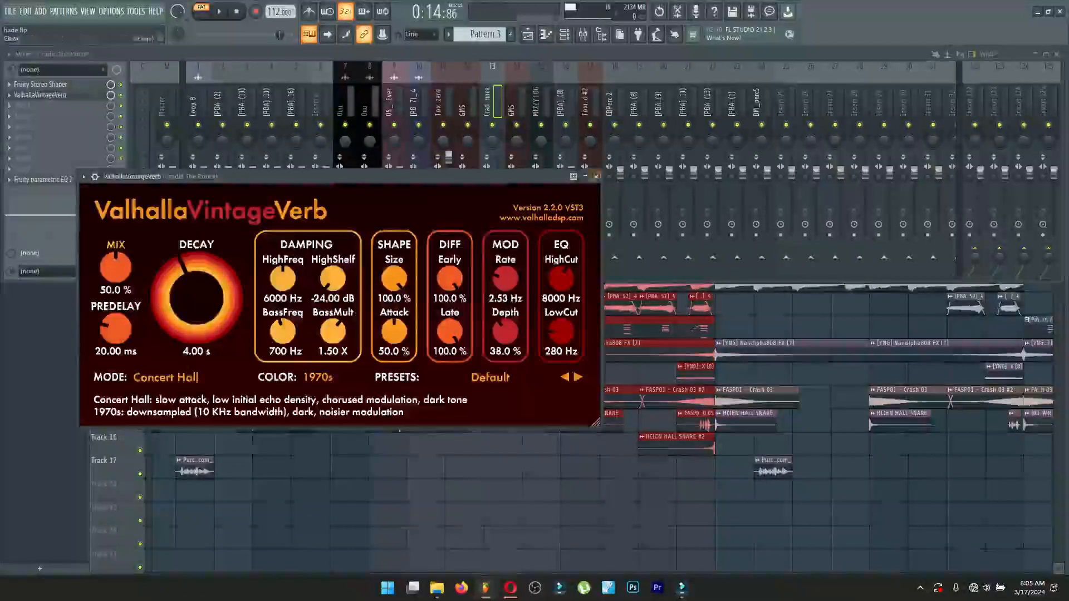
View the Cradle The Prince track's Fruity Parametric EQ 2 curve and return to the playlist.
left_click(596, 176)
left_click(43, 180)
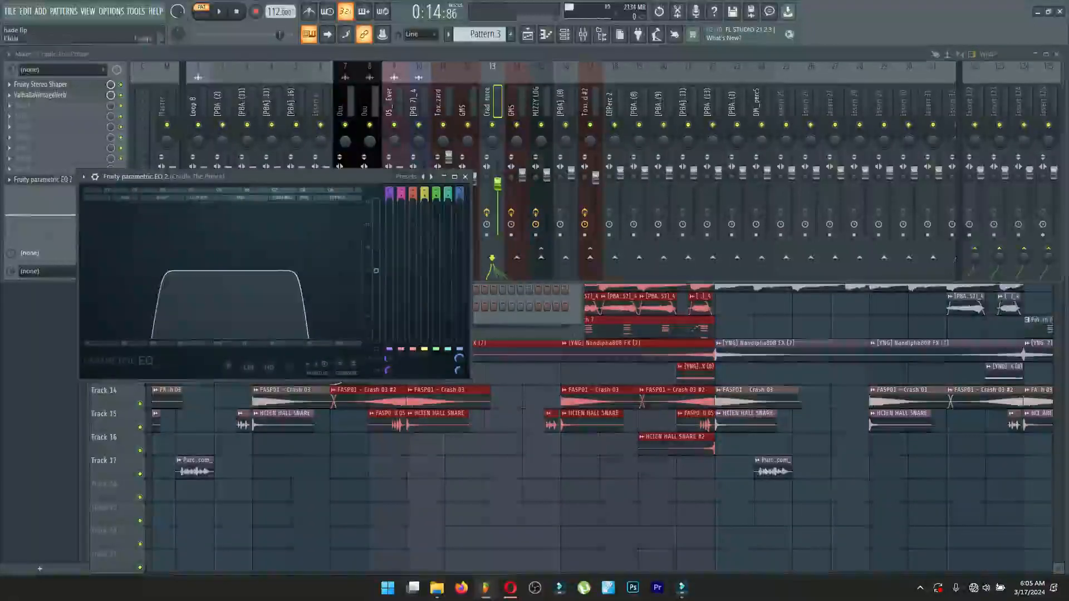
left_click(465, 177)
left_click(533, 402)
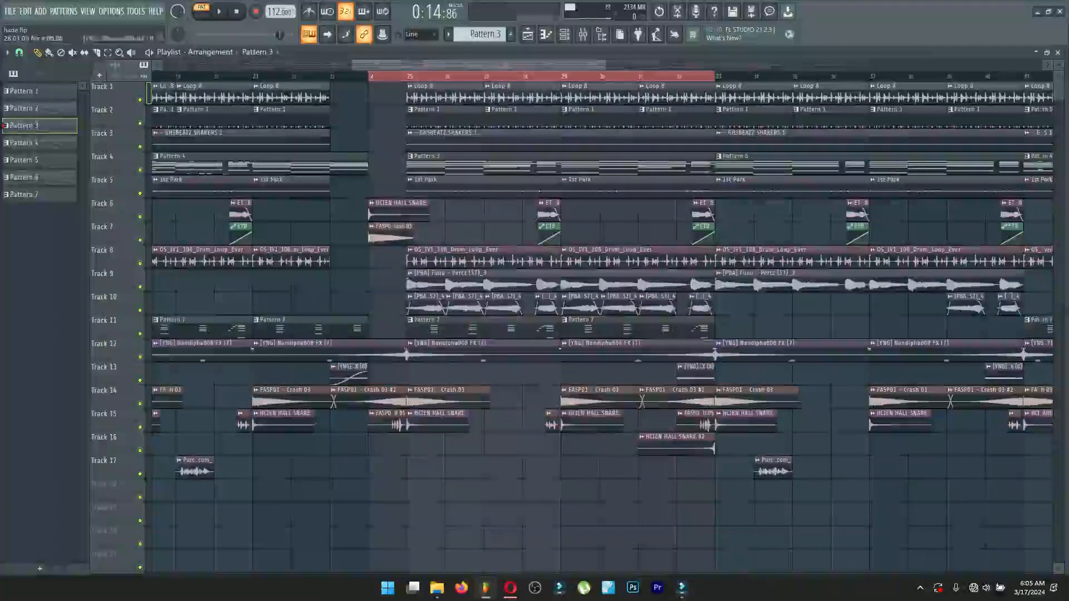
Solo Track 10 in the playlist and try playing its percussion clips from bar 25.
right_click(139, 310)
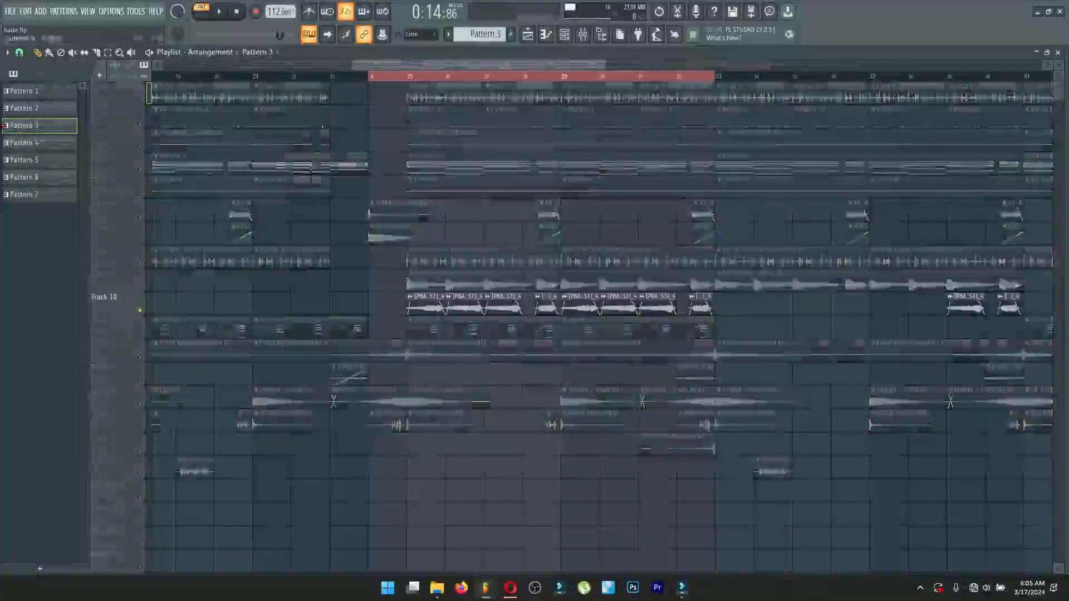
left_click(406, 76)
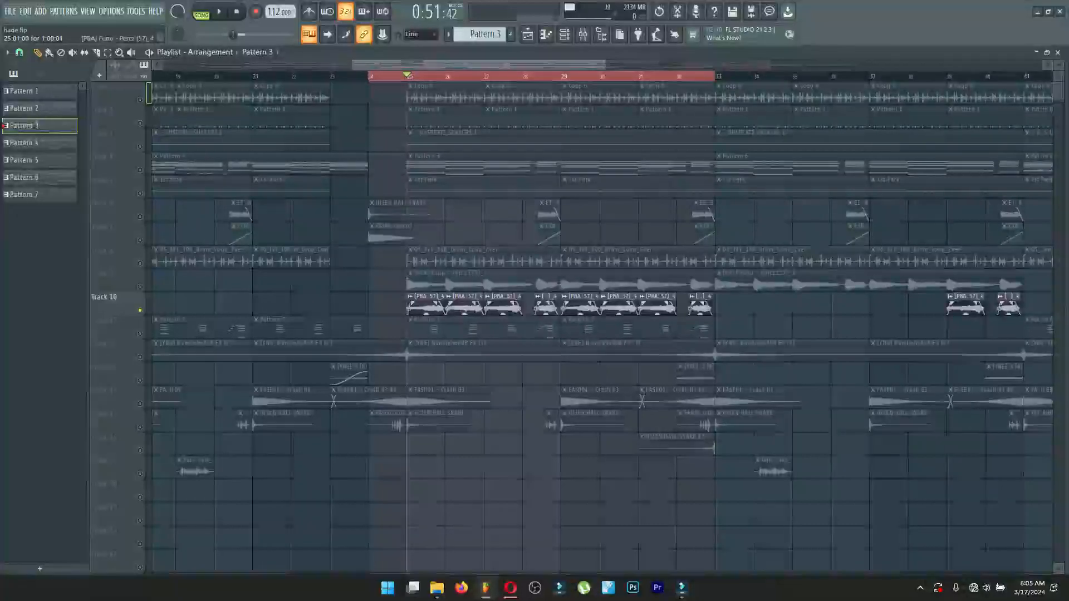
key("space")
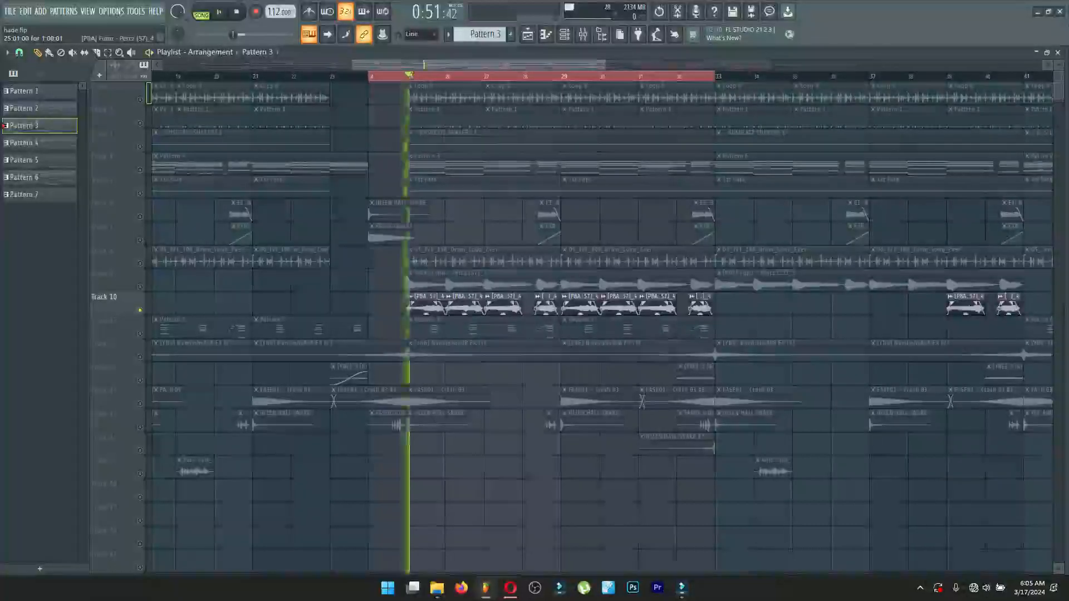
key("space")
Solo the reversed [PBA] Funu - Percz (57)_4 channel from its sample settings, play it, and close the settings.
double_click(426, 306)
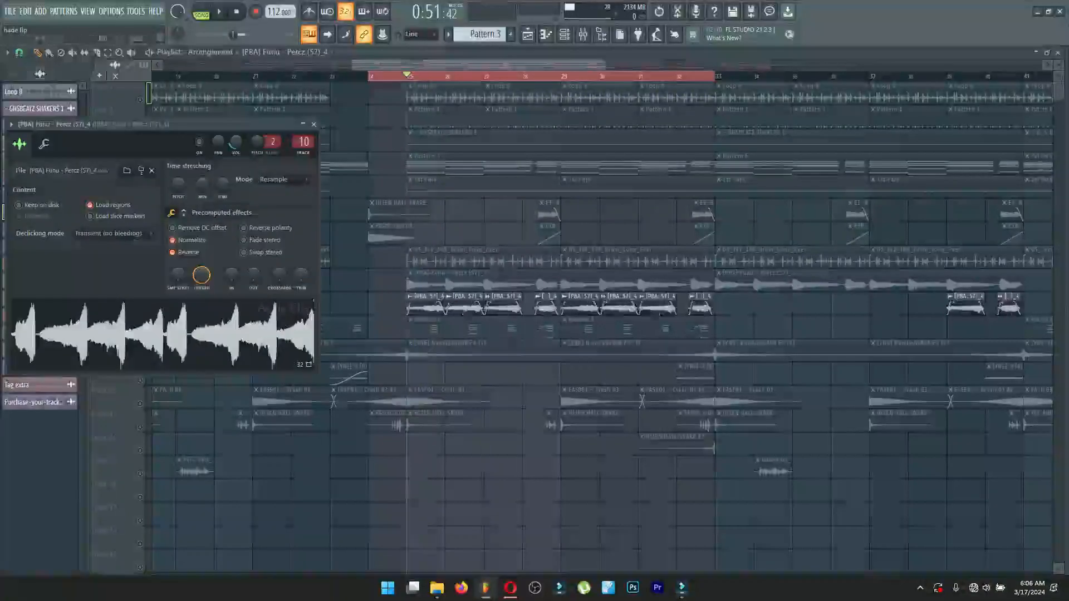
right_click(199, 141)
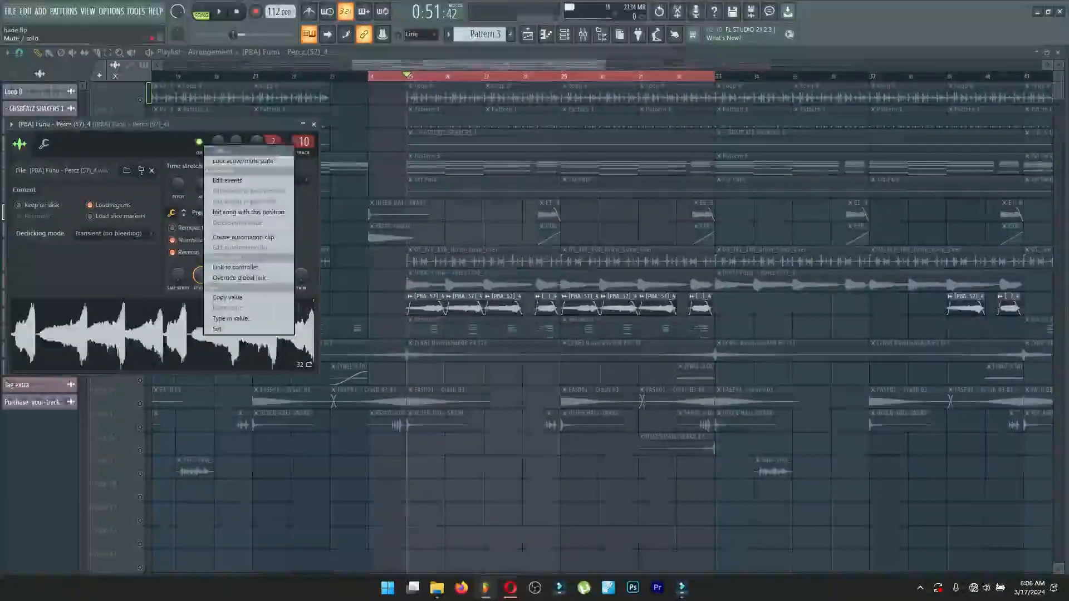
left_click(218, 150)
key("space")
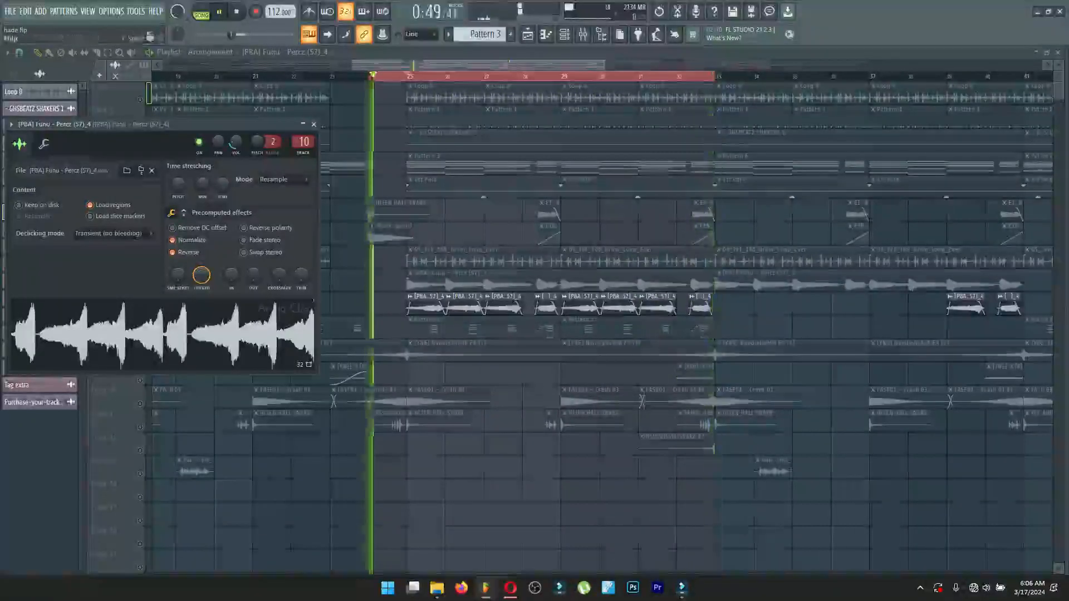
key("space")
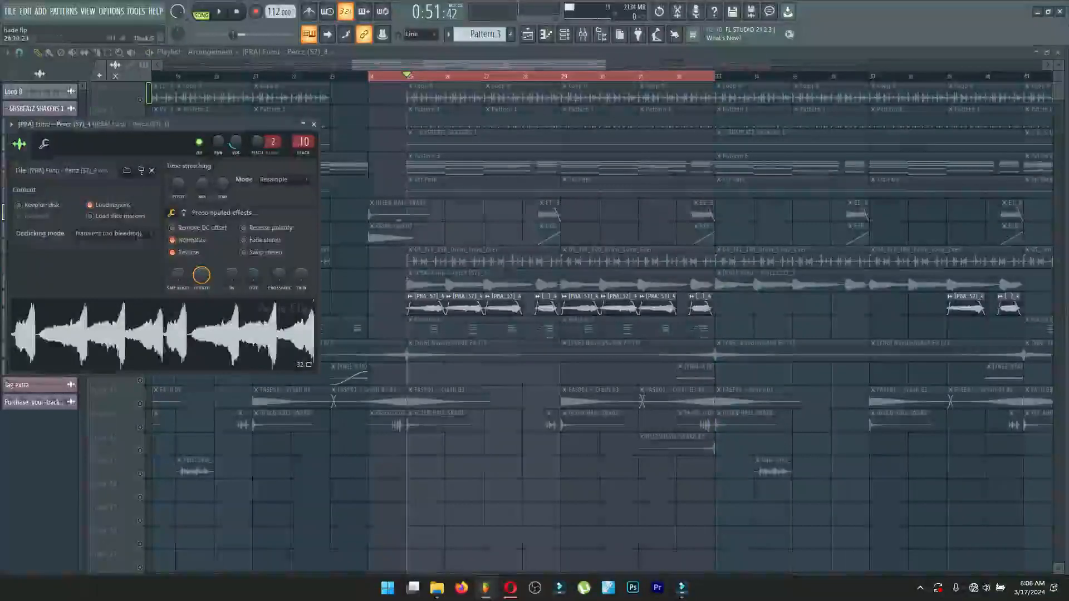
key("Escape")
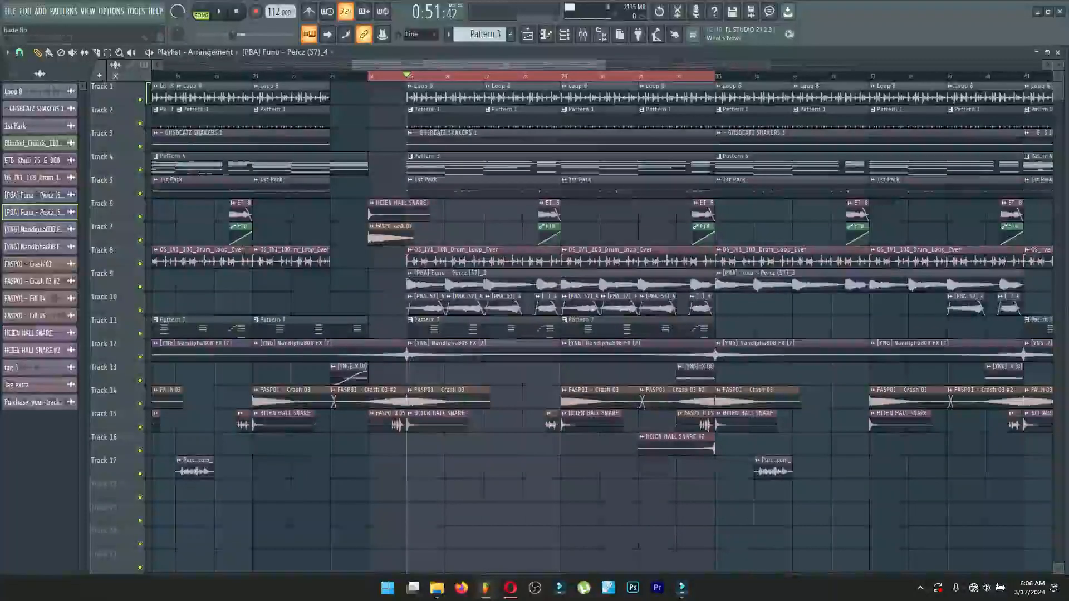
Examine the whole arrangement in the playlist, from the first bar to the outro, with all tracks in view.
left_click_drag(605, 66, 736, 65)
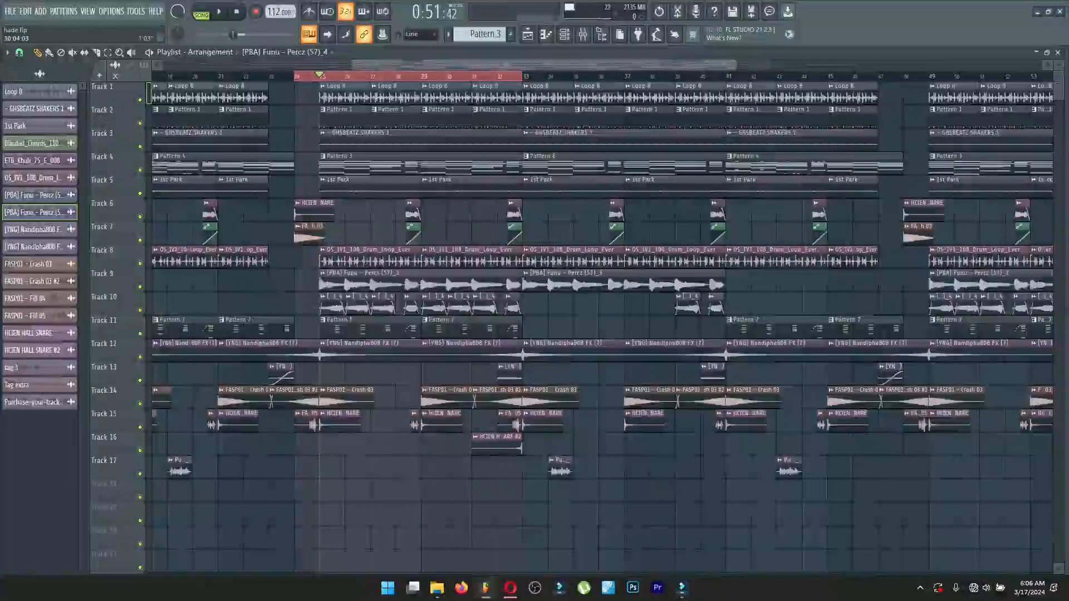
left_click_drag(353, 65, 163, 65)
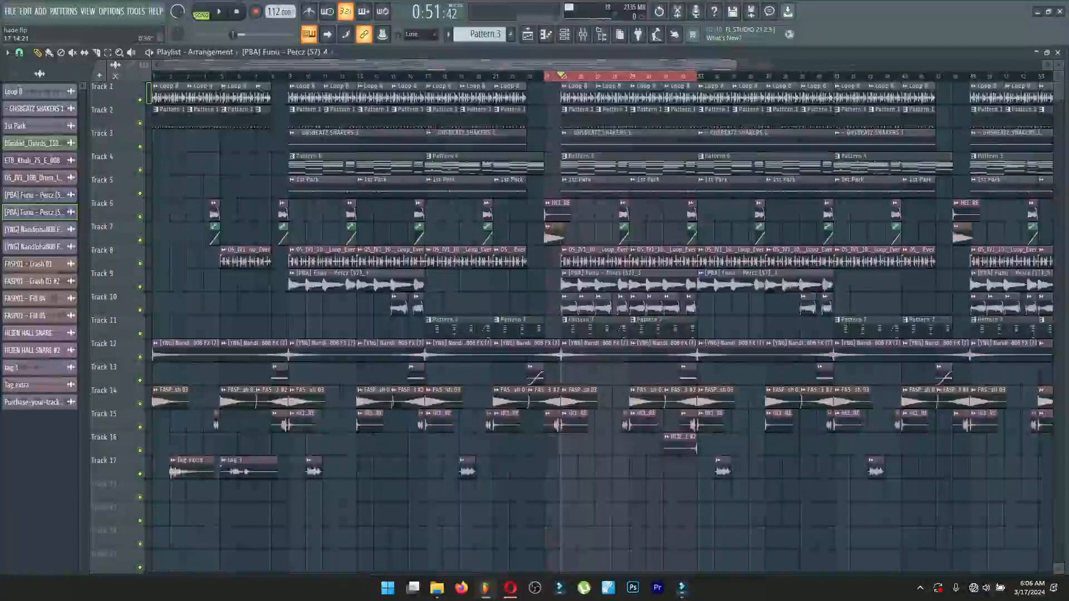
left_click_drag(438, 65, 698, 65)
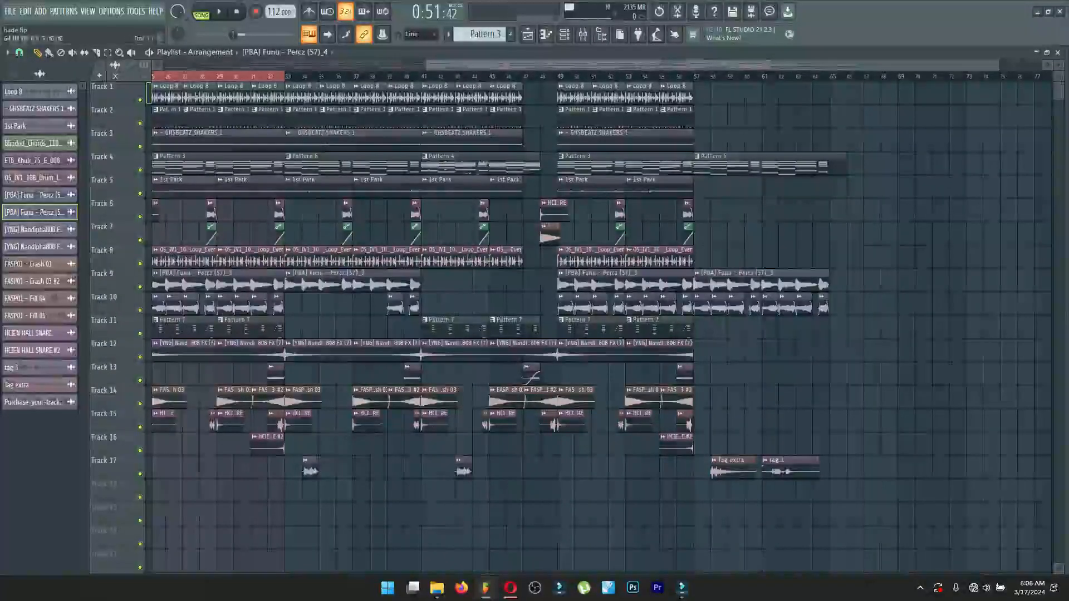
left_click_drag(428, 66, 165, 65)
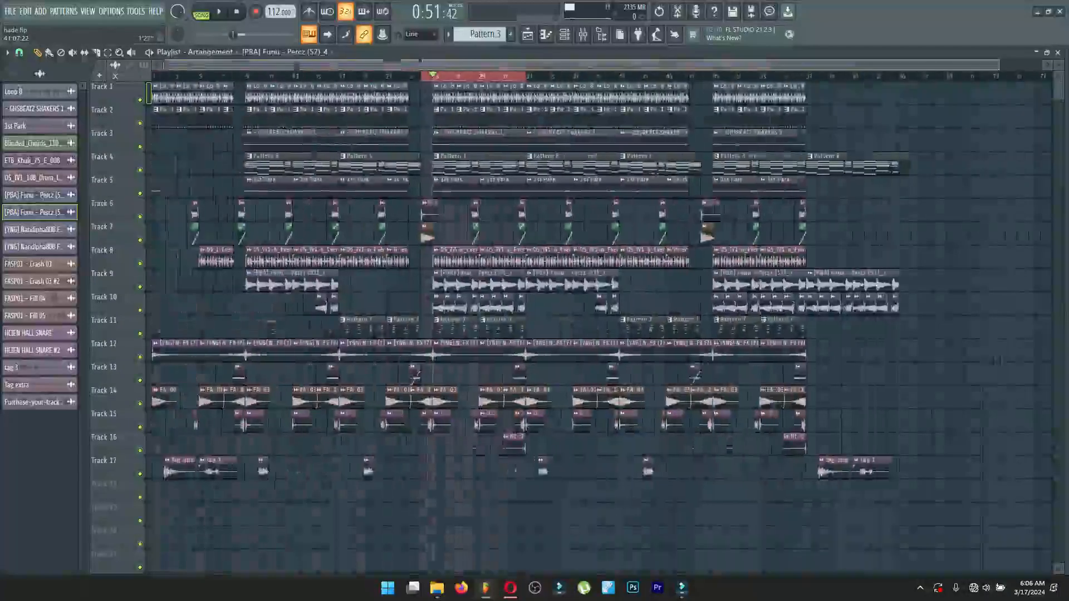
scroll(501, 278, "down", 5, "alt")
scroll(501, 278, "up", 4, "alt")
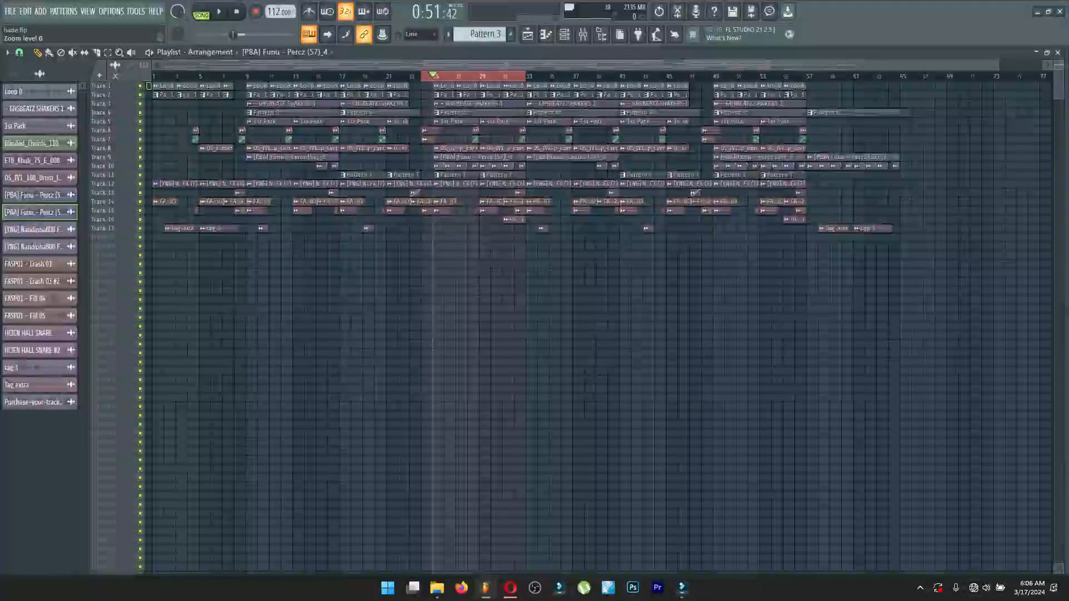
Clear the playlist's time selection and reset playback to the song start, closing the playlist.
double_click(514, 76)
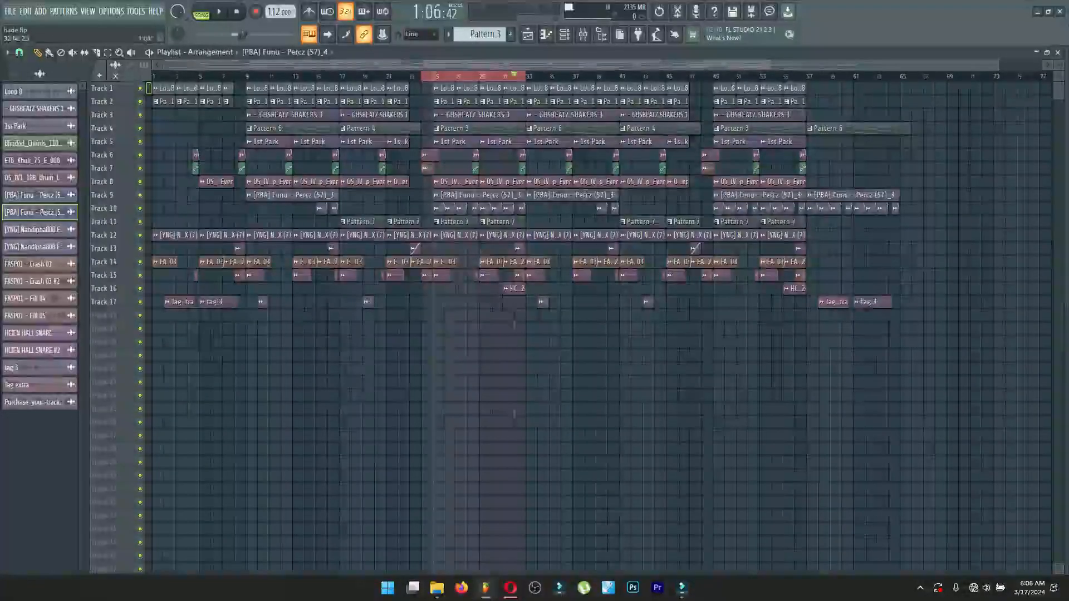
left_click(236, 11)
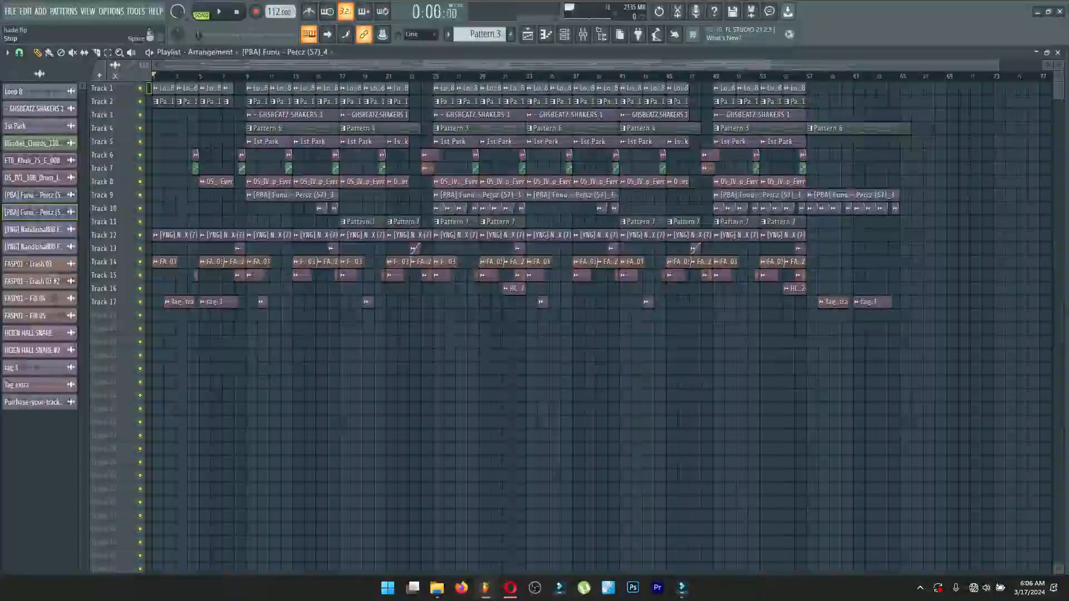
left_click(1057, 52)
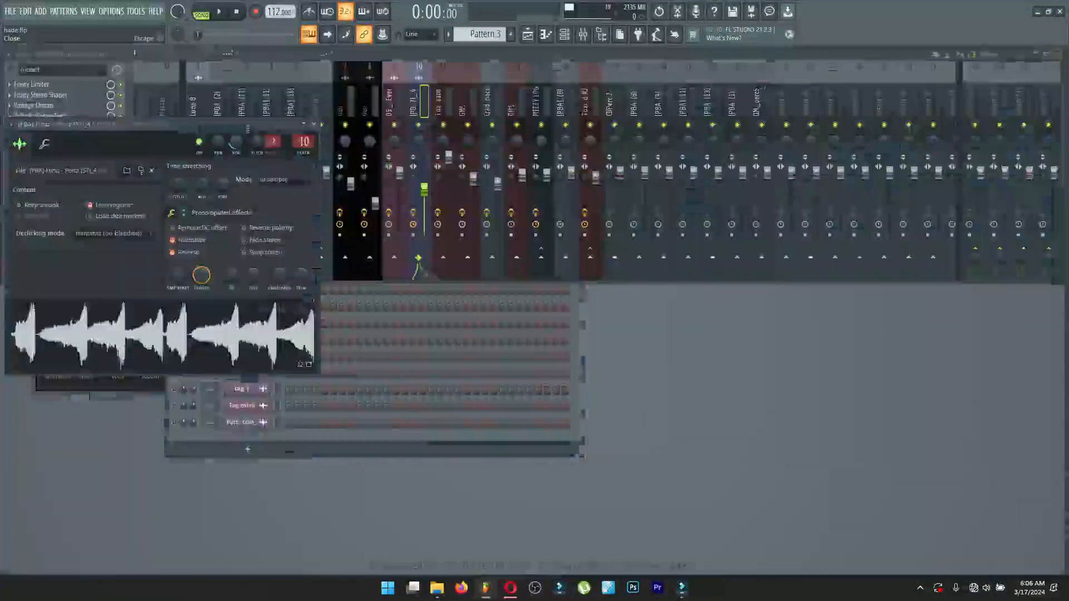